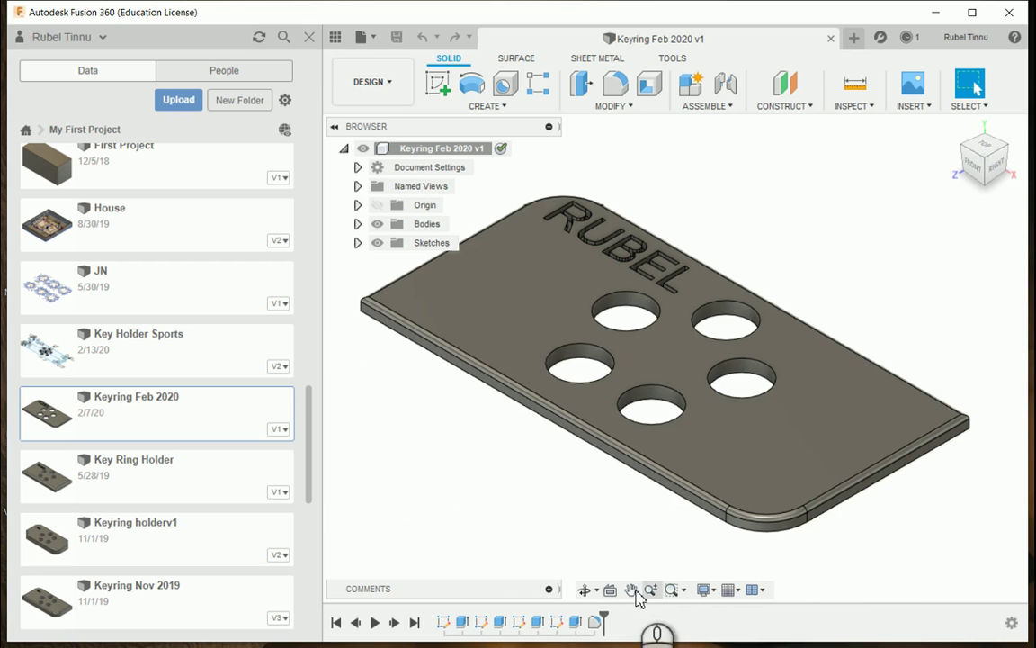
Step: Examine the finished keyring model from several angles, including its holes, text, rounded corners and edges
{"action": "left_click", "coordinate": [585, 590]}
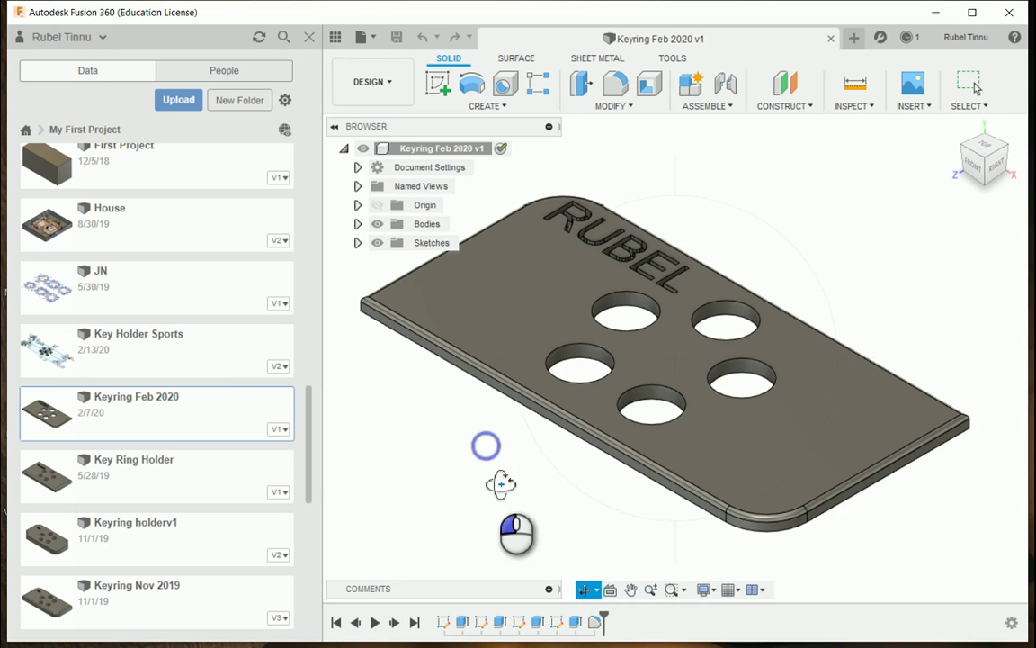
{"action": "left_click_drag", "start_coordinate": [498, 483], "coordinate": [600, 510]}
{"action": "left_click_drag", "start_coordinate": [717, 389], "coordinate": [533, 385]}
{"action": "left_click_drag", "start_coordinate": [536, 502], "coordinate": [586, 434]}
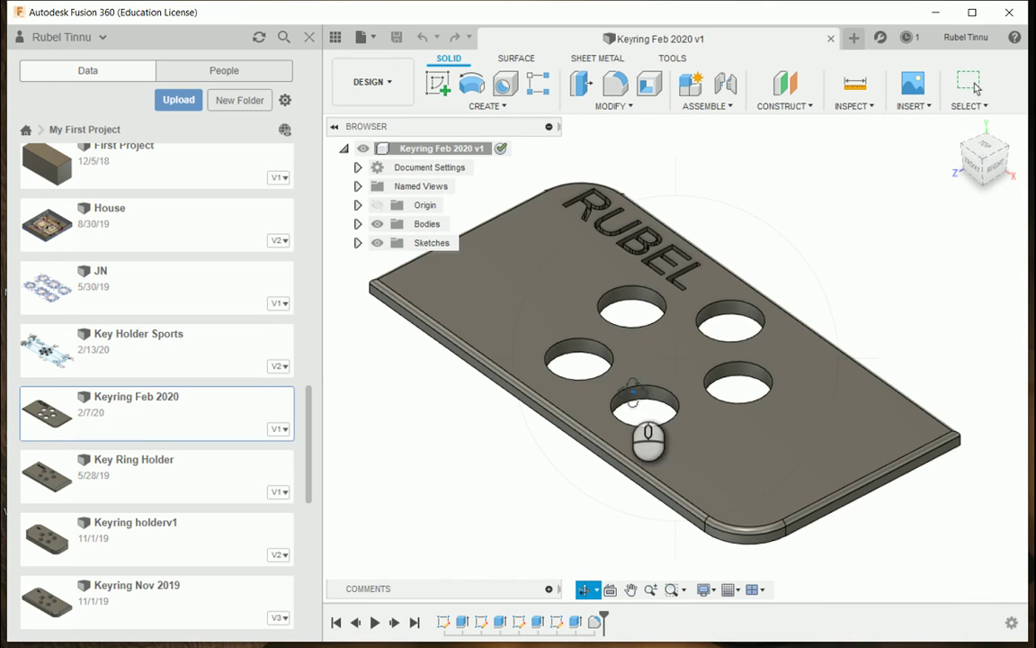
{"action": "left_click_drag", "start_coordinate": [454, 396], "coordinate": [448, 389]}
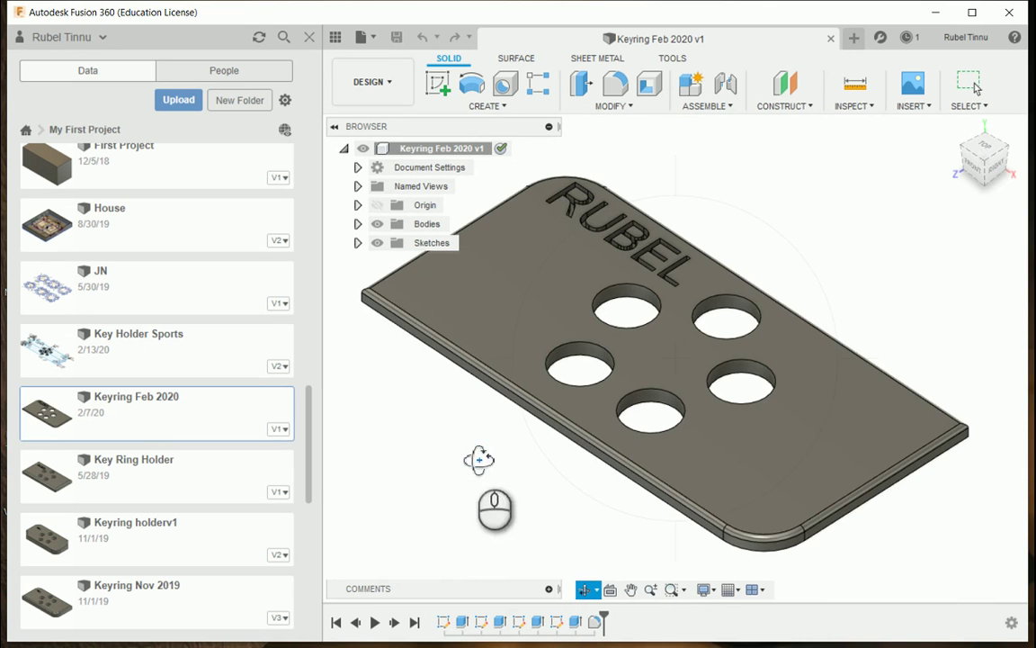
{"action": "left_click_drag", "start_coordinate": [480, 459], "coordinate": [503, 468]}
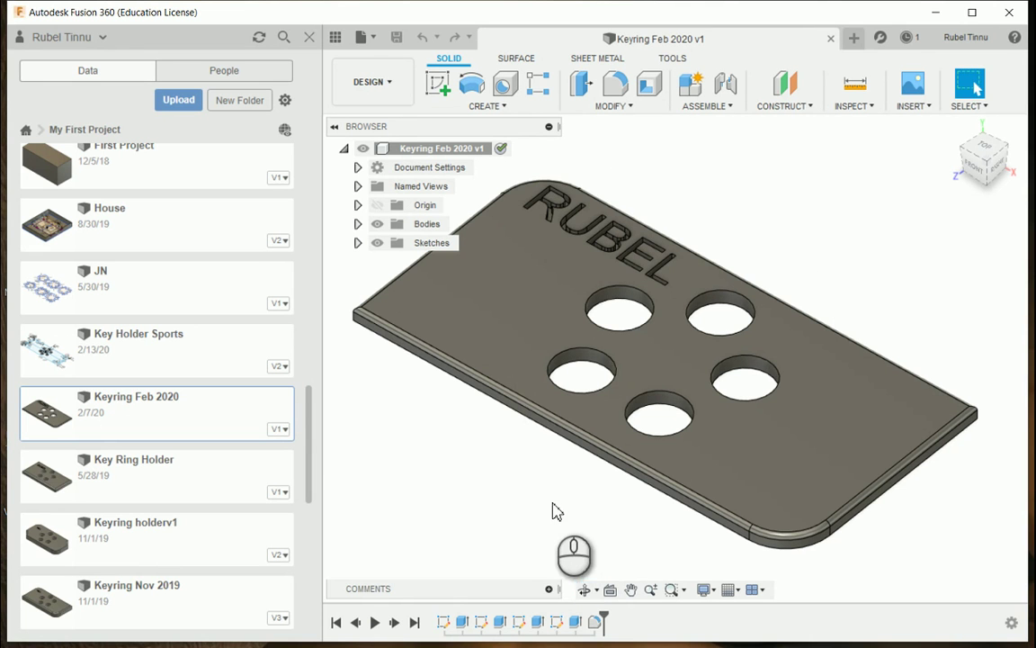
Step: Create a new design and start a sketch on the horizontal origin plane
{"action": "left_click", "coordinate": [853, 39]}
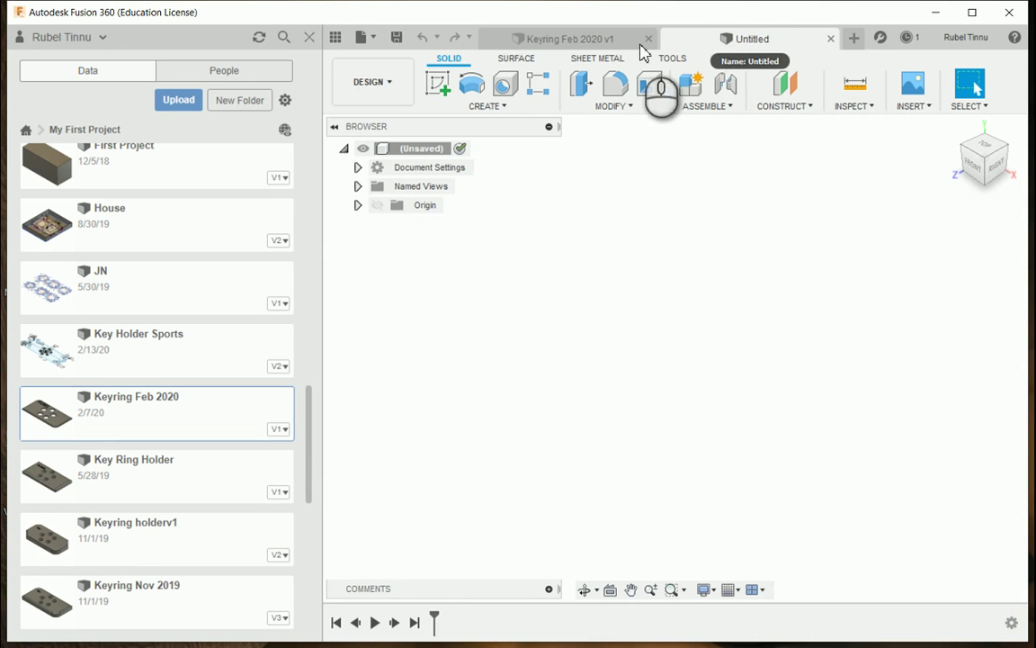
{"action": "left_click", "coordinate": [607, 39]}
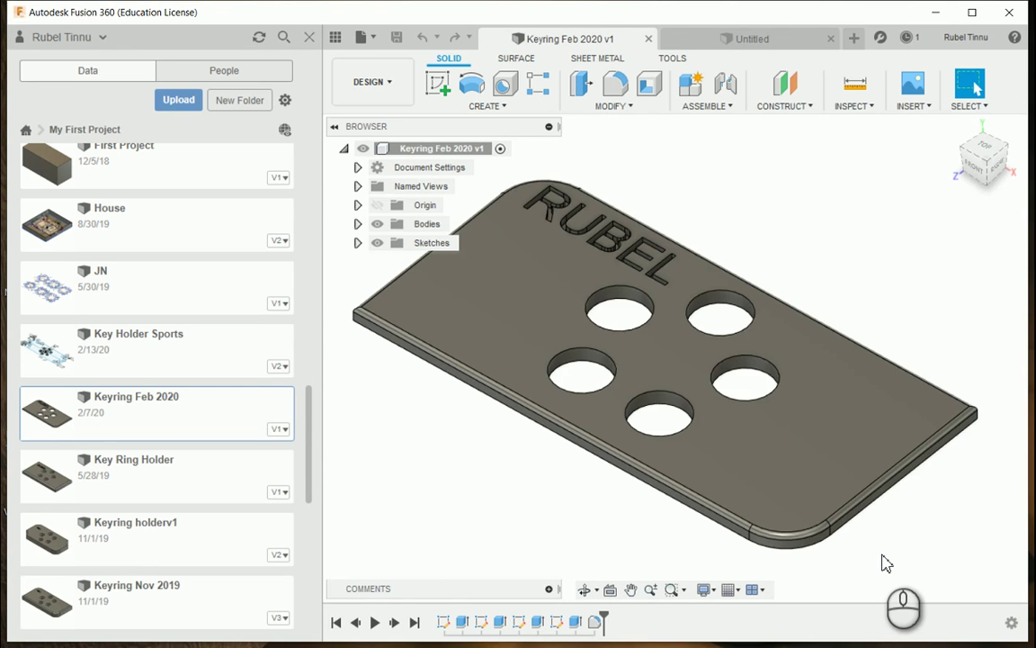
{"action": "left_click", "coordinate": [761, 39]}
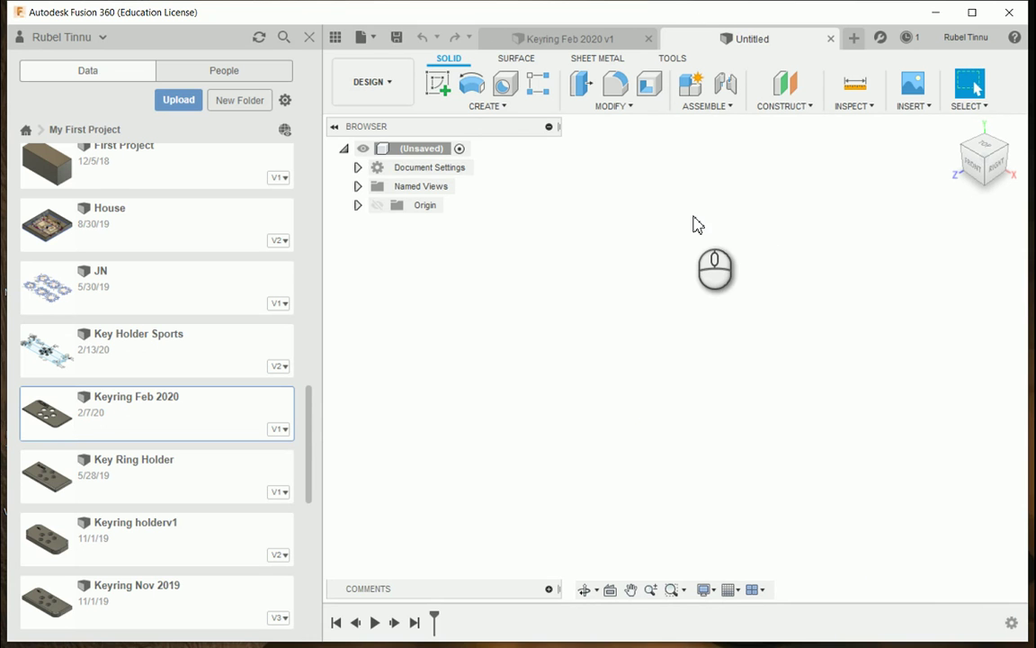
{"action": "left_click", "coordinate": [441, 84]}
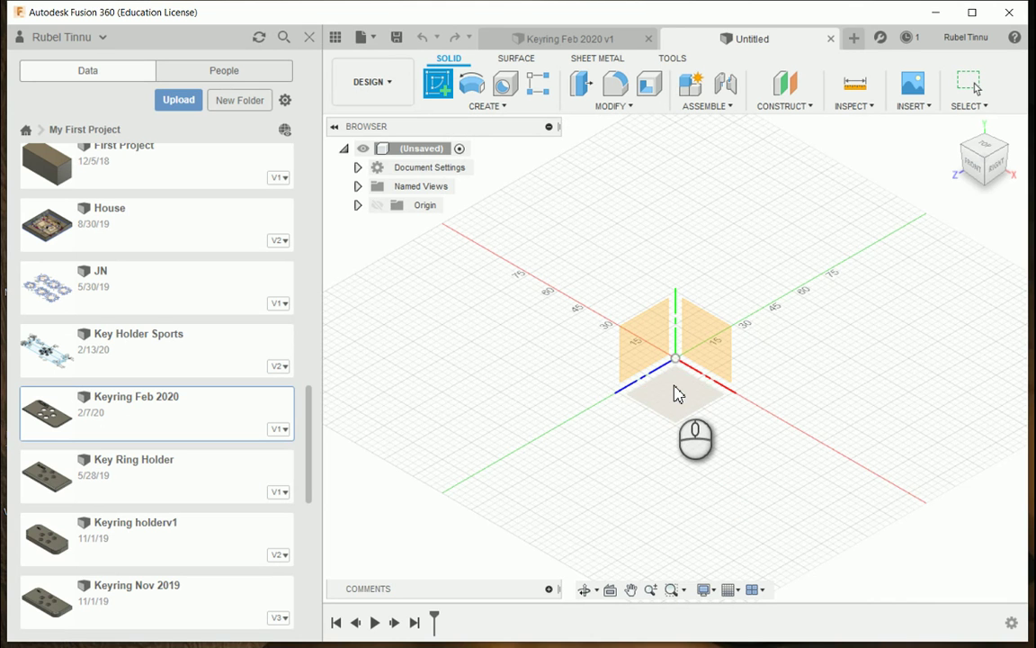
{"action": "left_click", "coordinate": [677, 393]}
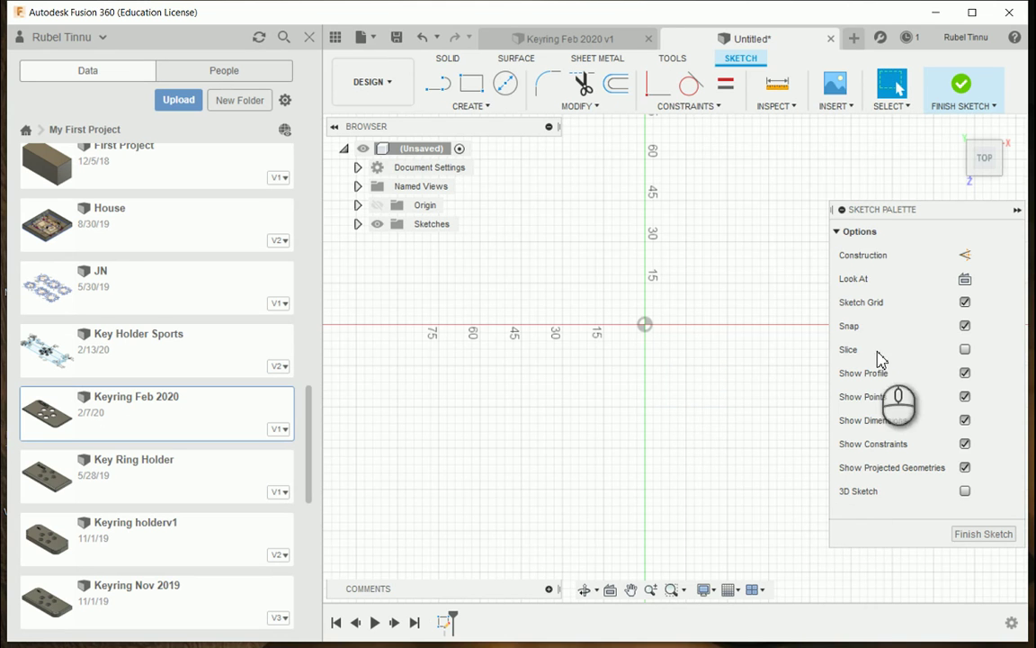
Step: Collapse the sketch options and draw a center rectangle about 108 by 48 mm at the origin
{"action": "left_click", "coordinate": [742, 592]}
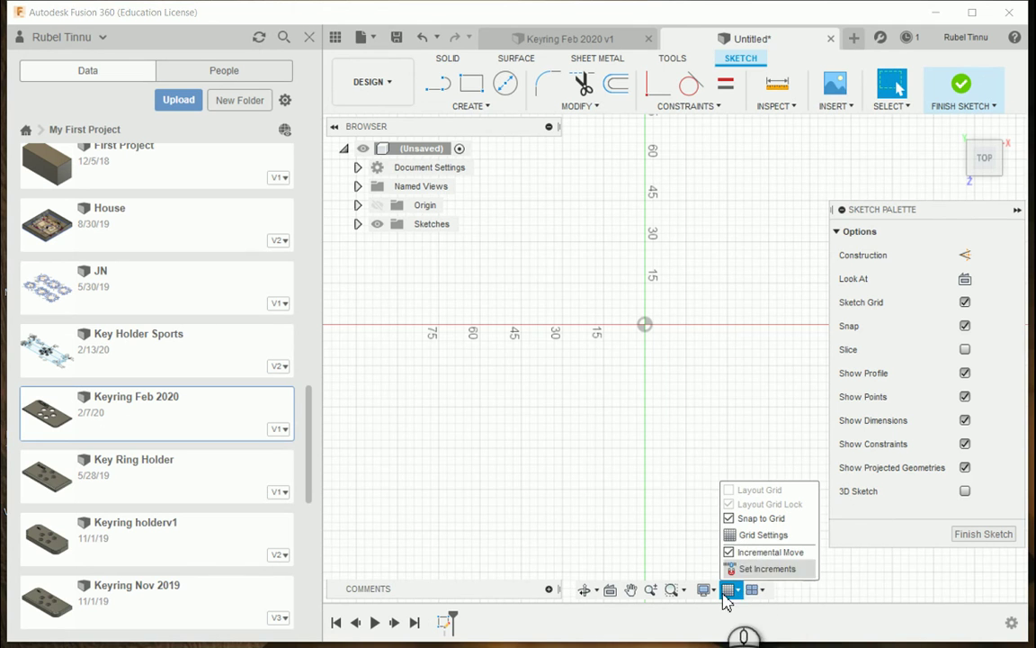
{"action": "left_click", "coordinate": [737, 625]}
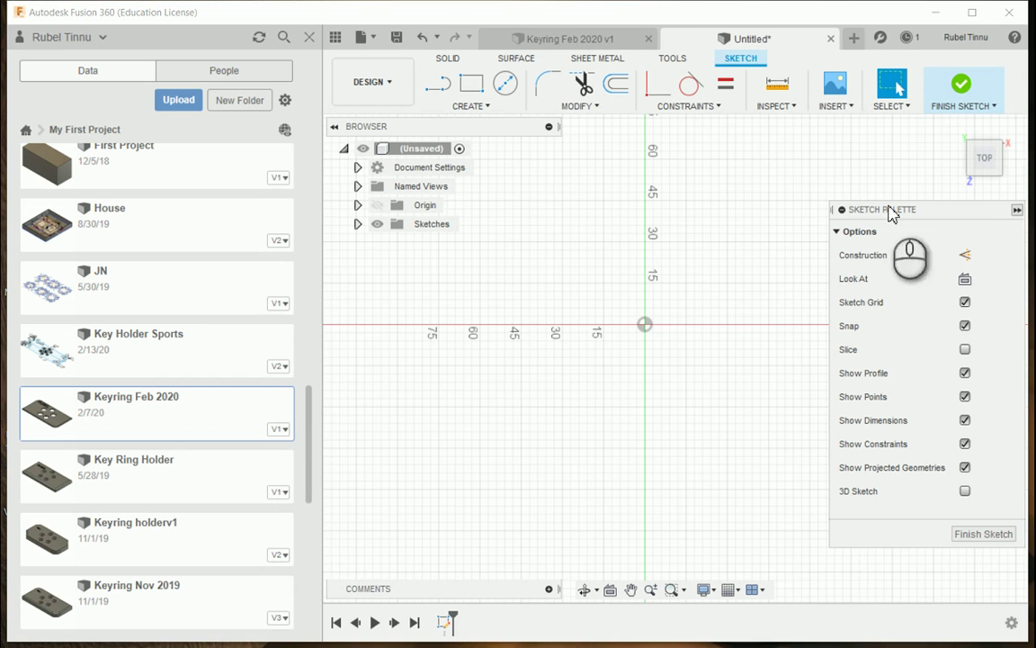
{"action": "left_click", "coordinate": [1015, 210]}
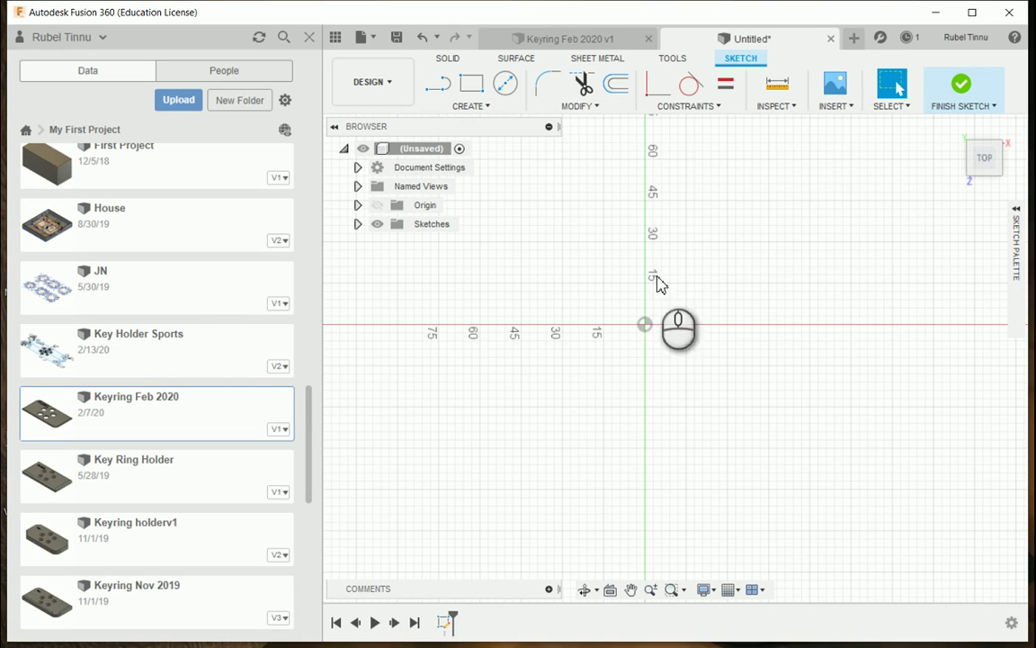
{"action": "left_click", "coordinate": [484, 108]}
{"action": "mouse_move", "coordinate": [530, 148]}
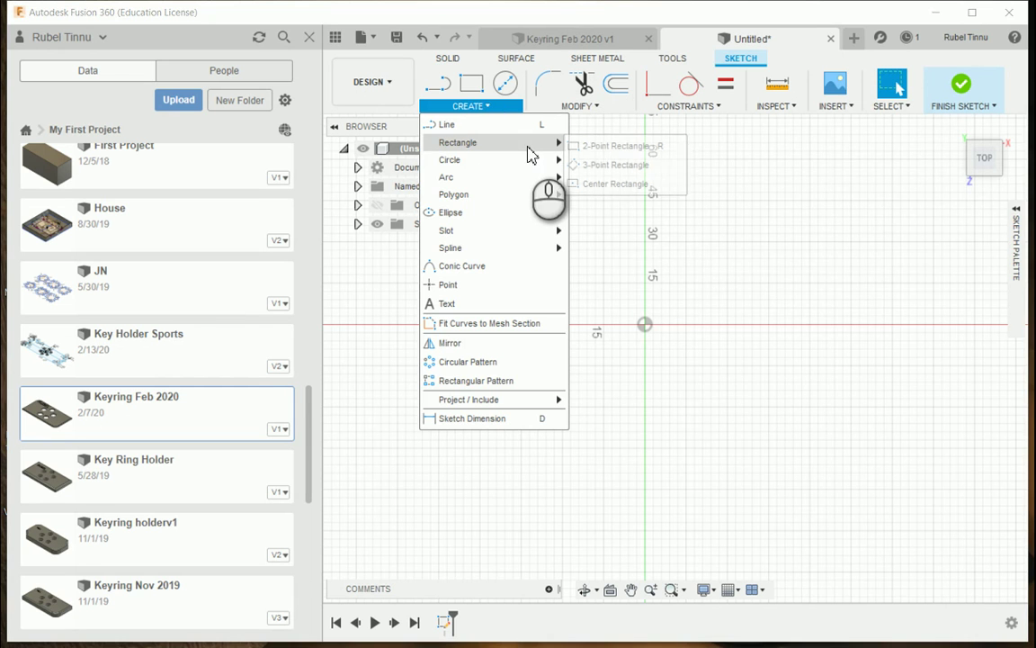
{"action": "left_click", "coordinate": [655, 185]}
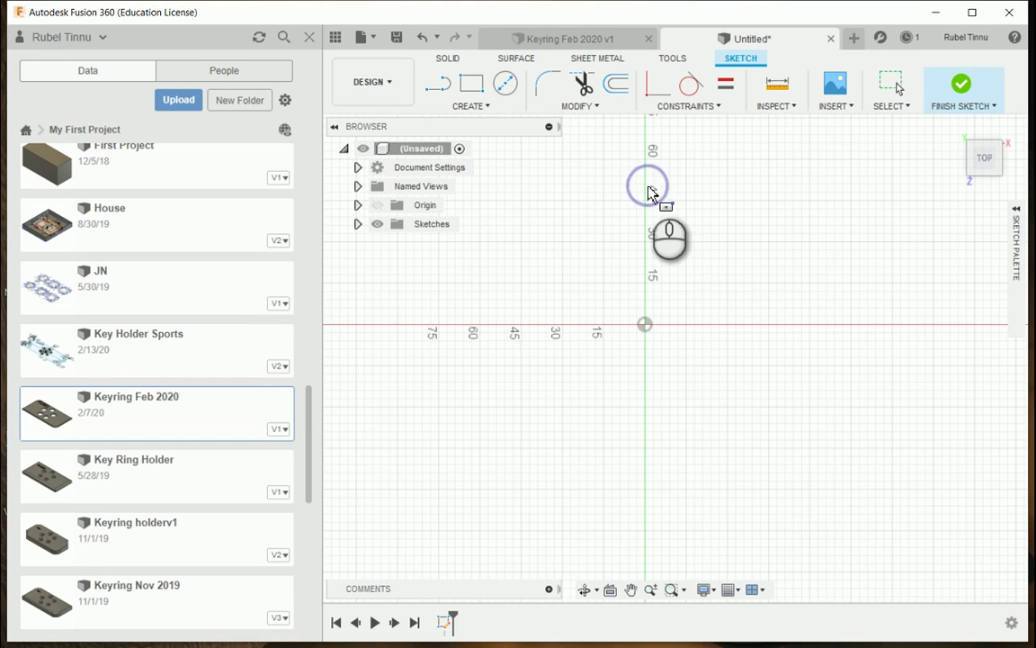
{"action": "left_click", "coordinate": [646, 326]}
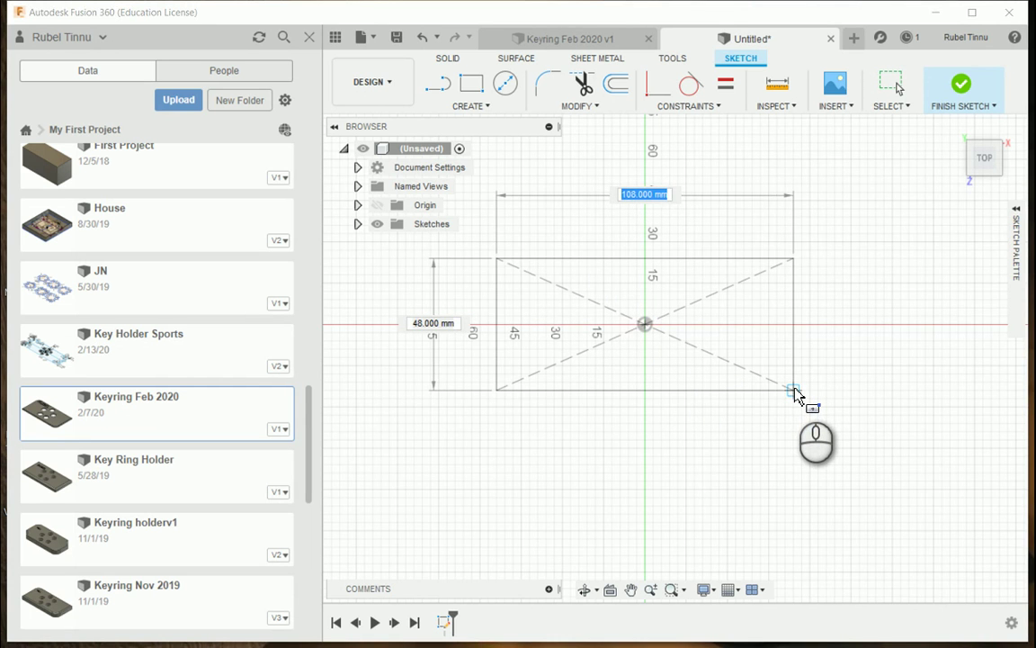
{"action": "left_click", "coordinate": [796, 393]}
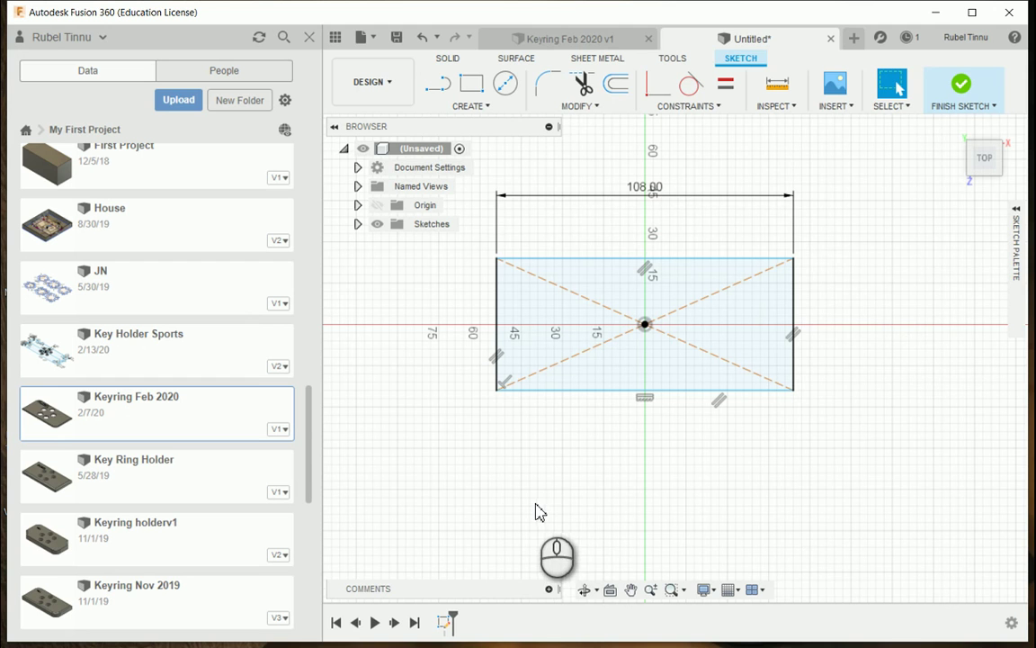
Step: Set the rectangle's horizontal width dimension to 100 mm
{"action": "left_click", "coordinate": [586, 37]}
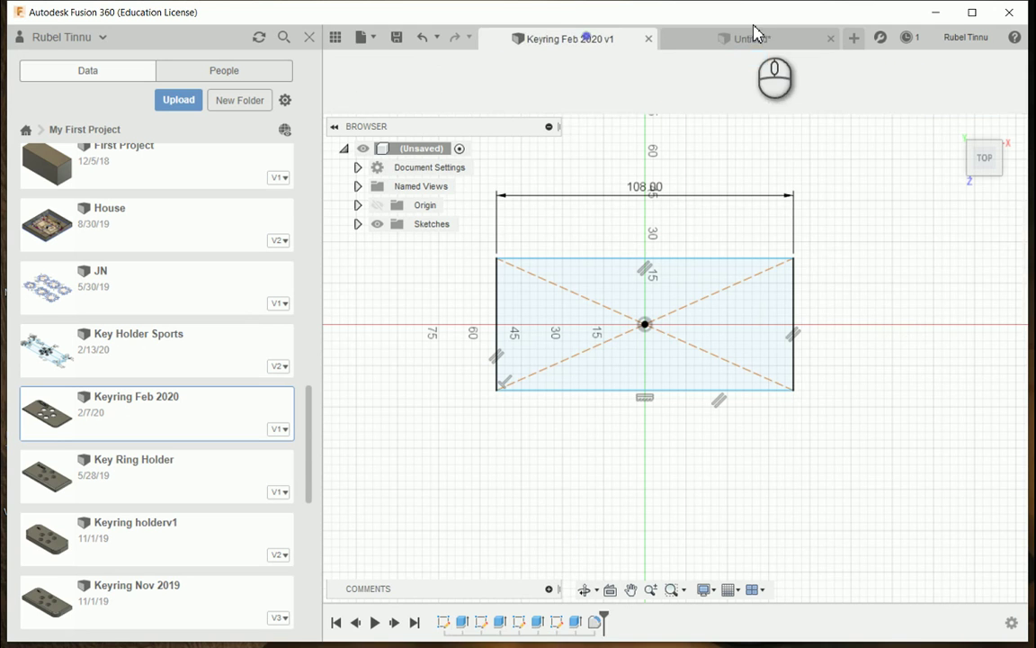
{"action": "left_click", "coordinate": [754, 37]}
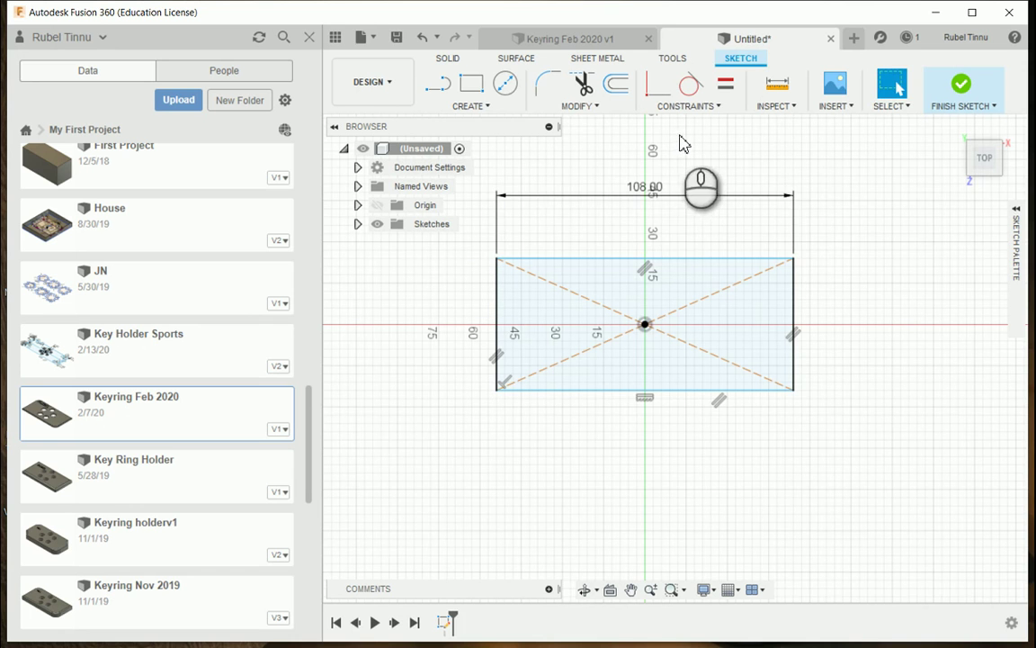
{"action": "mouse_move", "coordinate": [657, 196]}
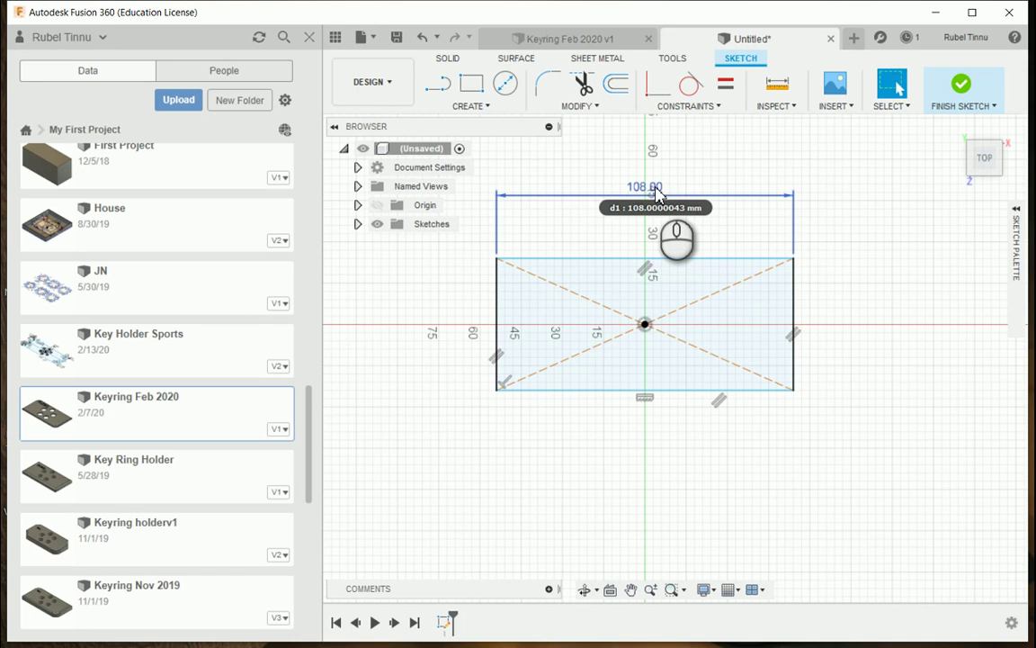
{"action": "double_click", "coordinate": [658, 193]}
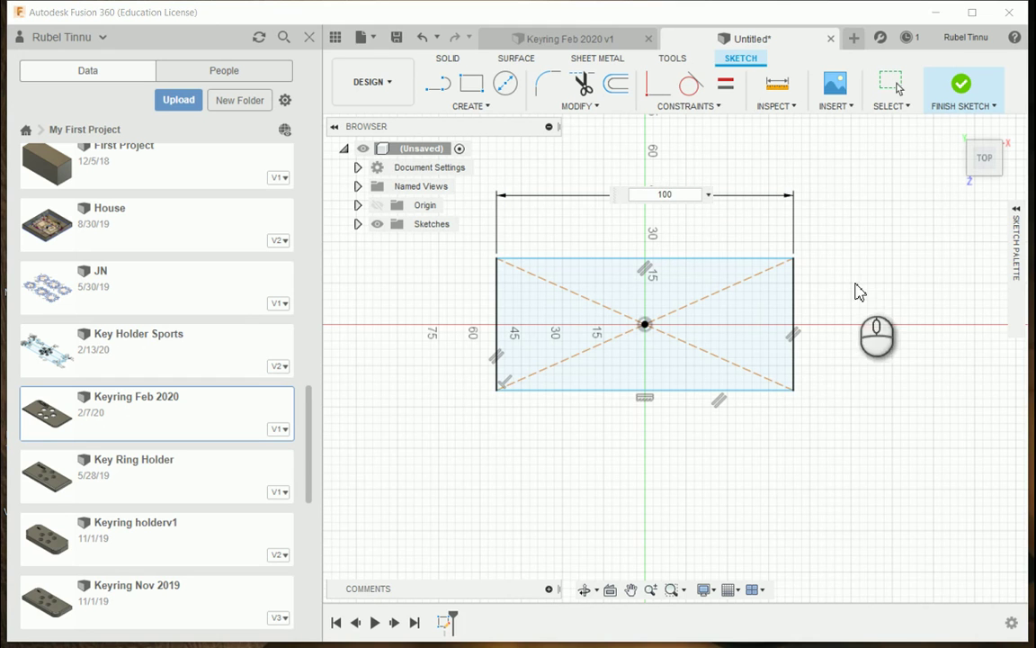
{"action": "left_click", "coordinate": [945, 394]}
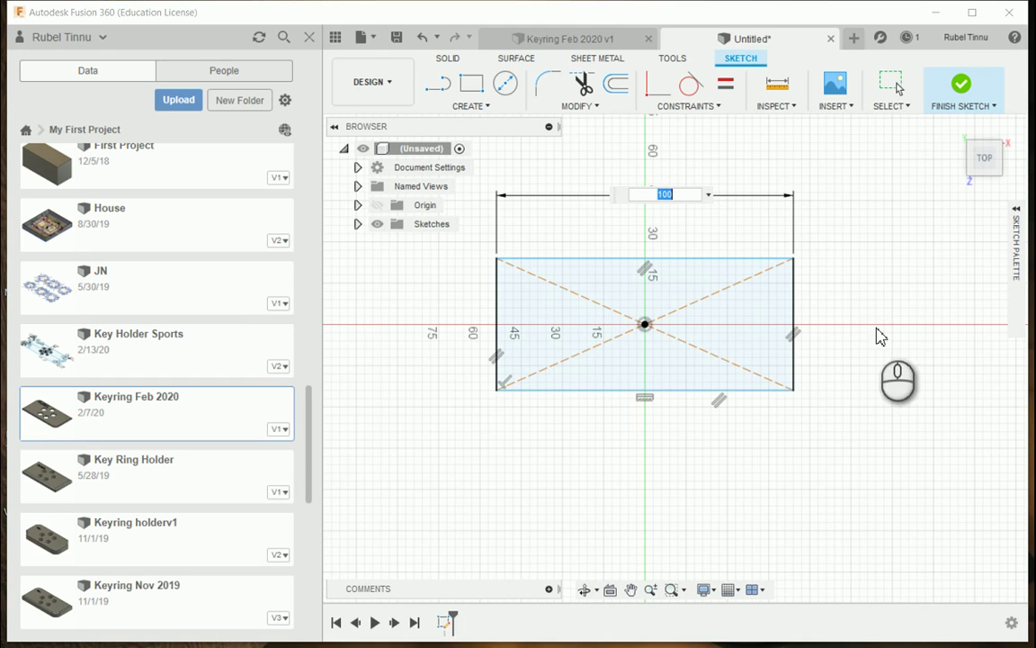
{"action": "key", "text": "Return"}
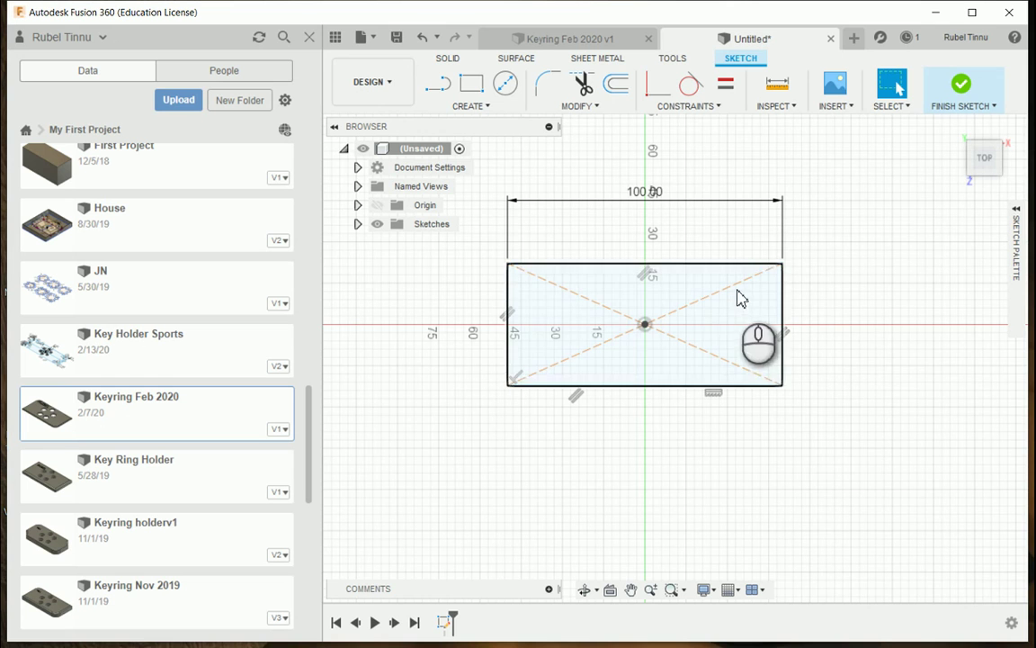
{"action": "left_click", "coordinate": [701, 298]}
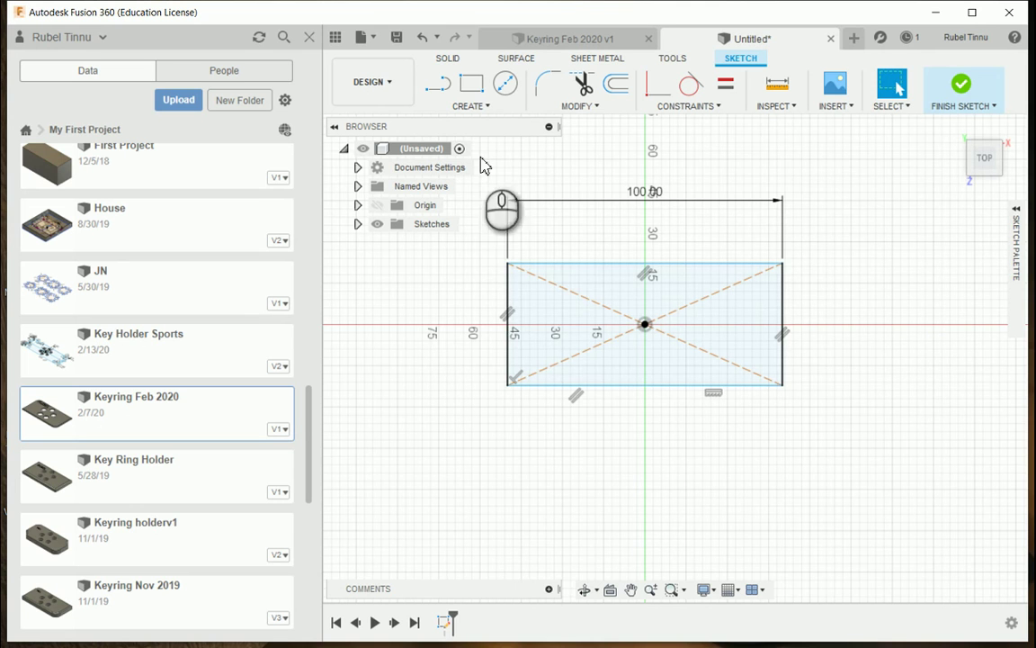
Step: Add a Sketch Dimension to the rectangle's left vertical side and set it to 50 mm
{"action": "left_click", "coordinate": [500, 108]}
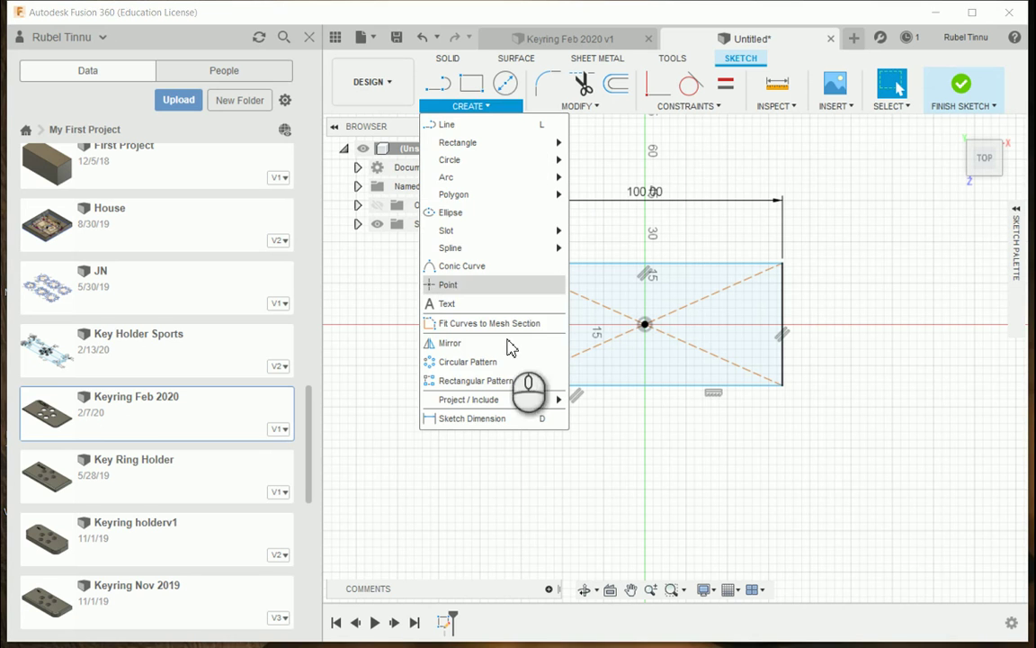
{"action": "left_click", "coordinate": [504, 419]}
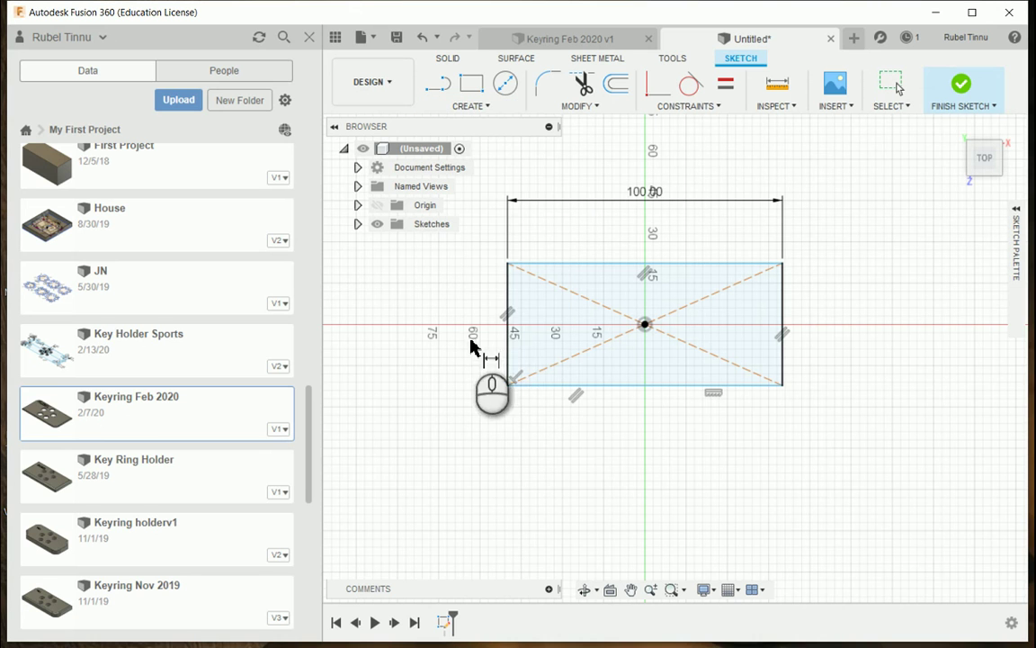
{"action": "left_click", "coordinate": [506, 299]}
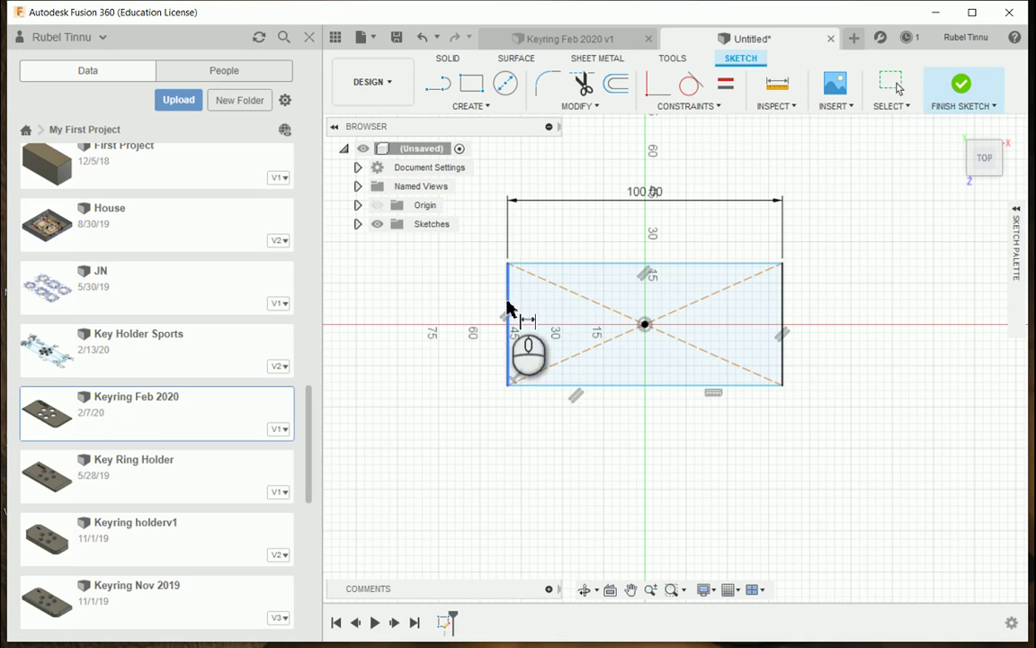
{"action": "left_click", "coordinate": [508, 301]}
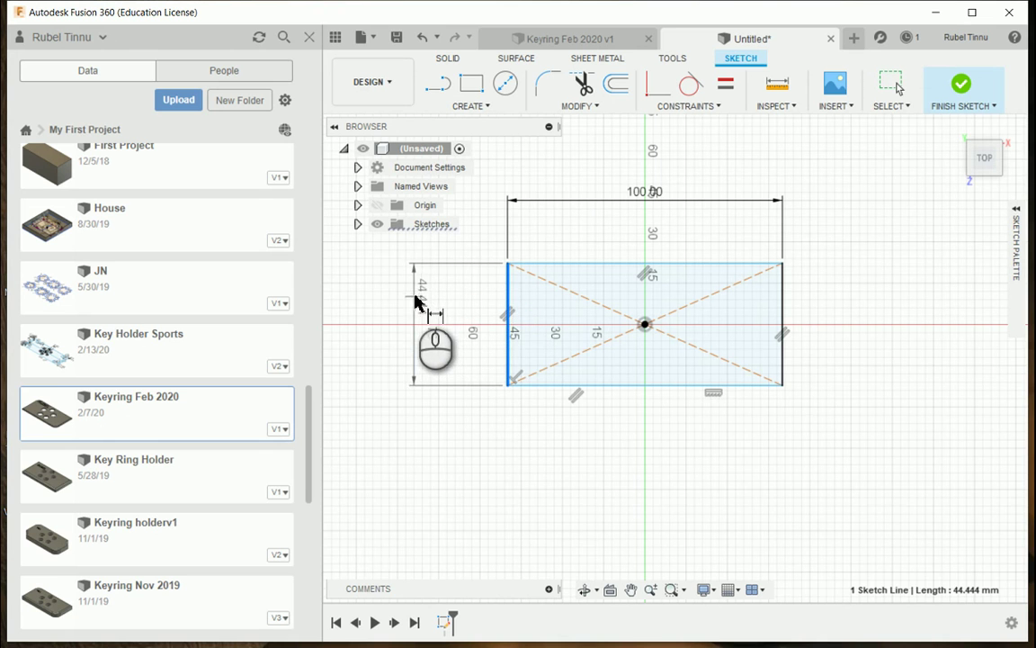
{"action": "left_click", "coordinate": [417, 297]}
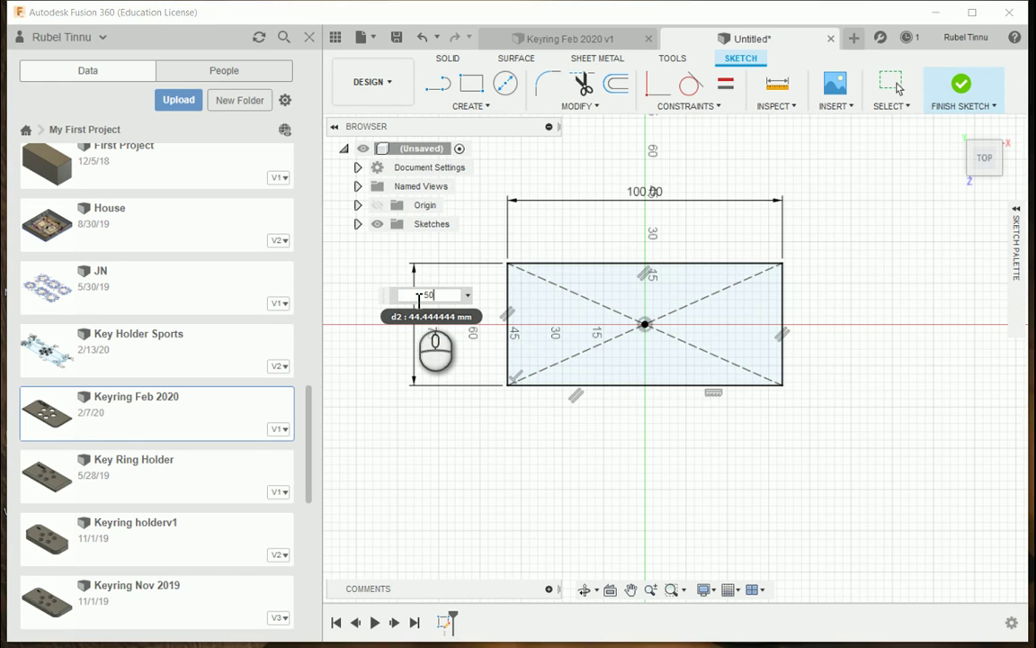
{"action": "key", "text": "Return"}
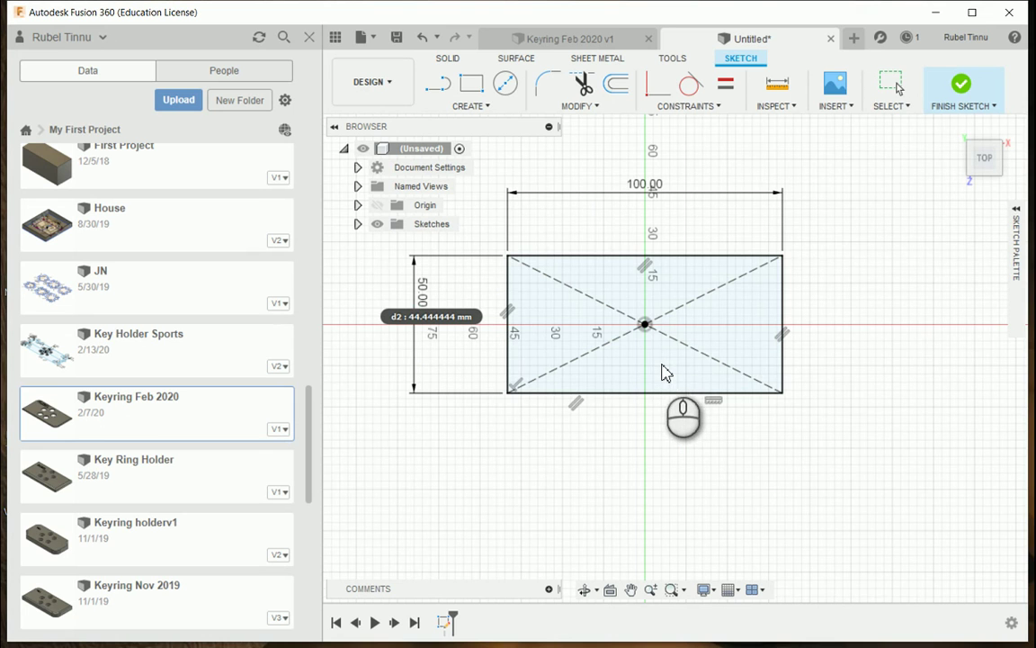
{"action": "key", "text": "Escape"}
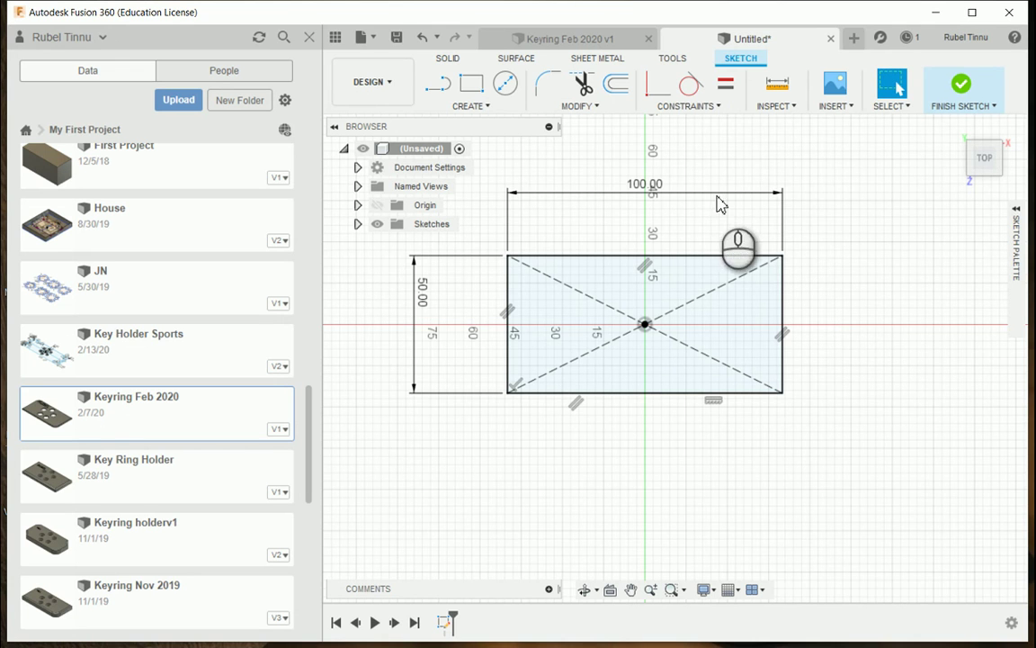
Step: Check the finished keyring design for reference, return to the new design and finish the rectangle sketch
{"action": "left_click", "coordinate": [597, 38]}
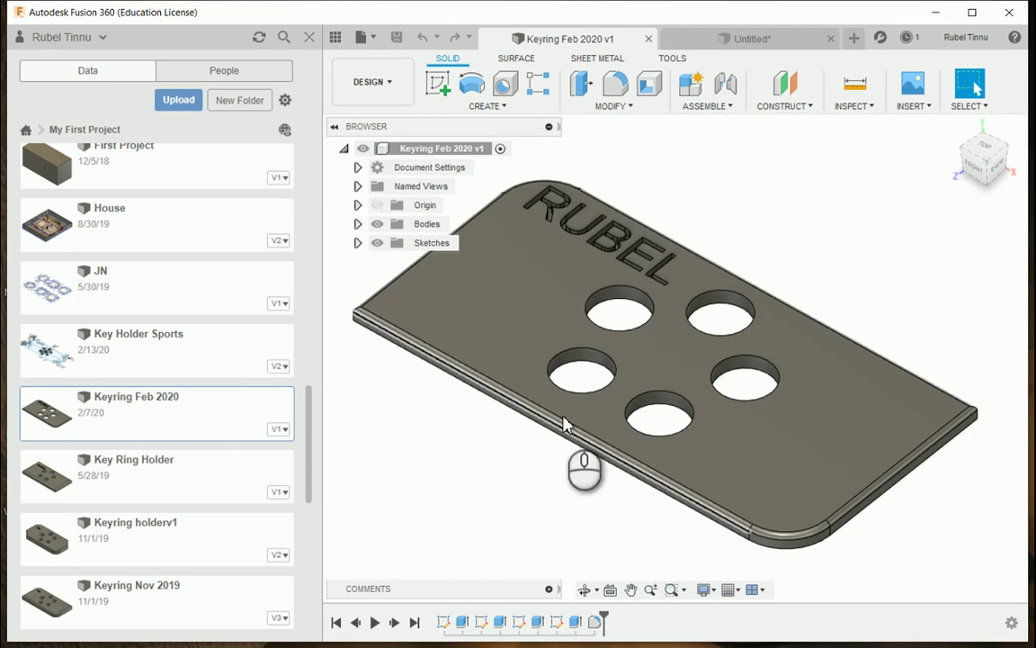
{"action": "left_click", "coordinate": [734, 42]}
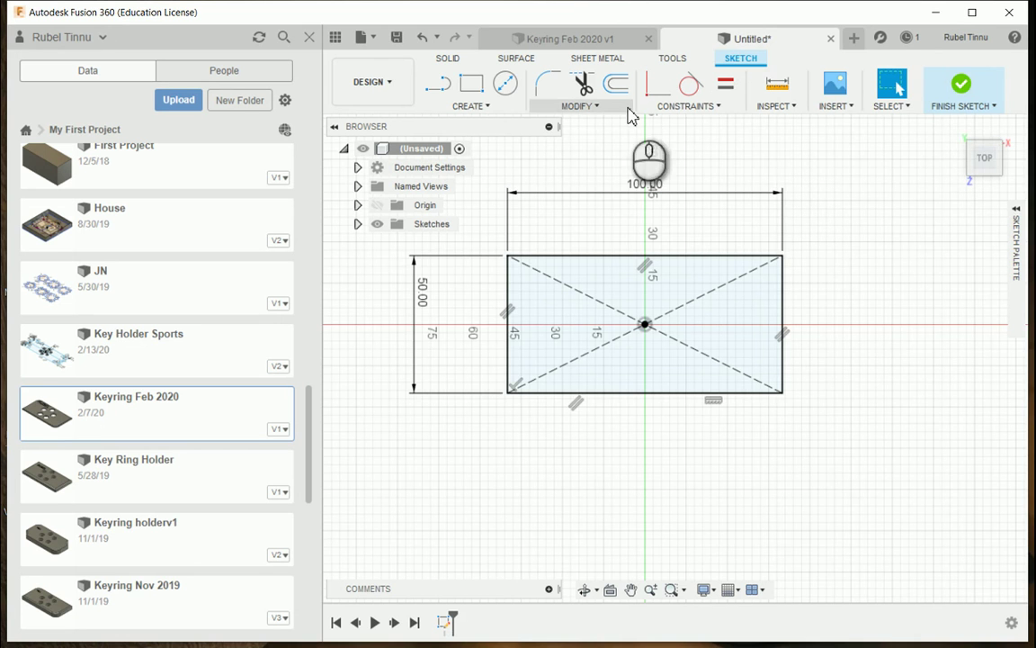
{"action": "left_click", "coordinate": [963, 90]}
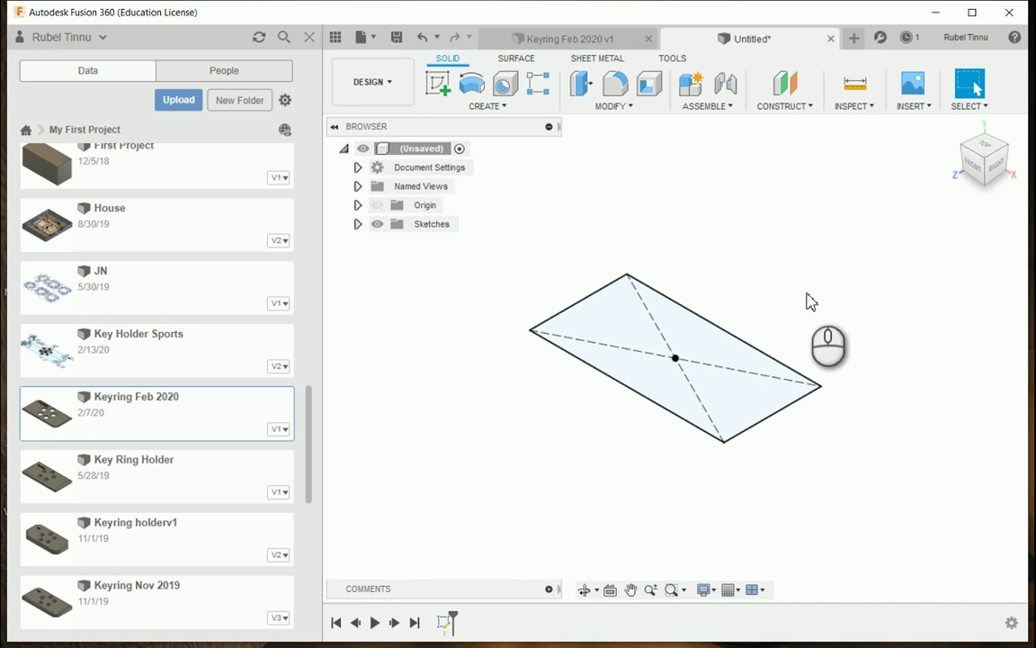
Step: Extrude the rectangle profile 3 mm as a new body with Press Pull
{"action": "left_click", "coordinate": [611, 116]}
{"action": "left_click", "coordinate": [610, 123]}
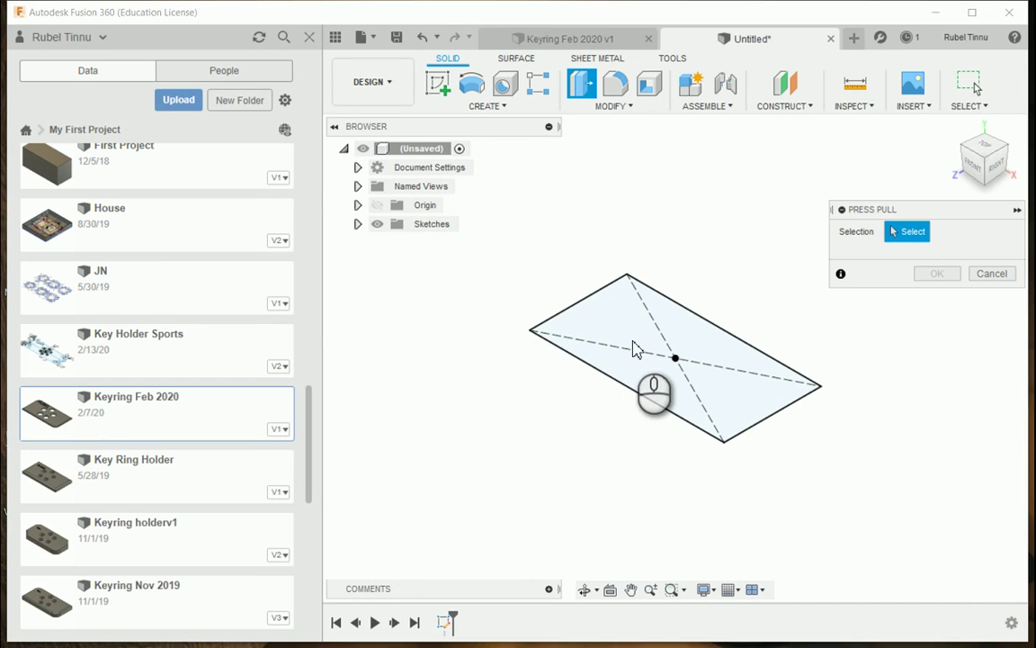
{"action": "left_click", "coordinate": [633, 343]}
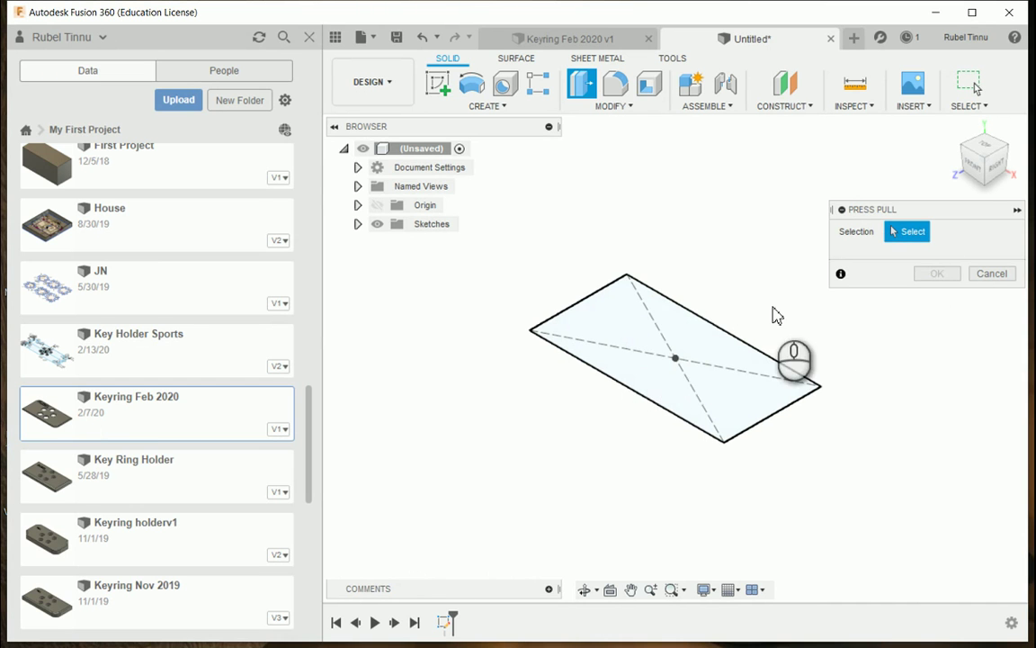
{"action": "left_click", "coordinate": [693, 351]}
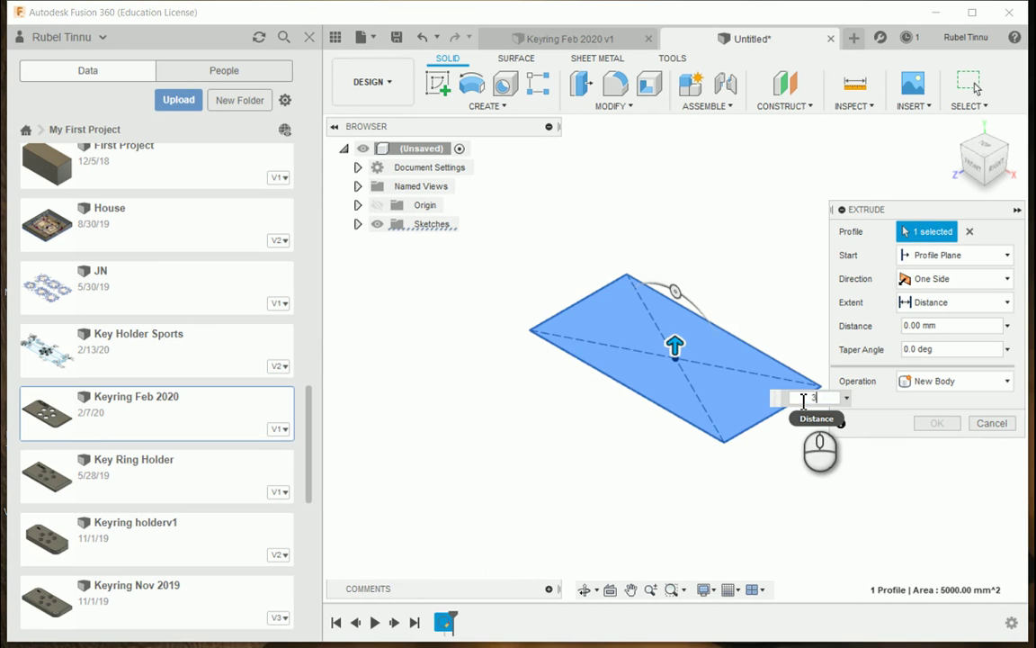
{"action": "type", "text": "3"}
{"action": "key", "text": "Return"}
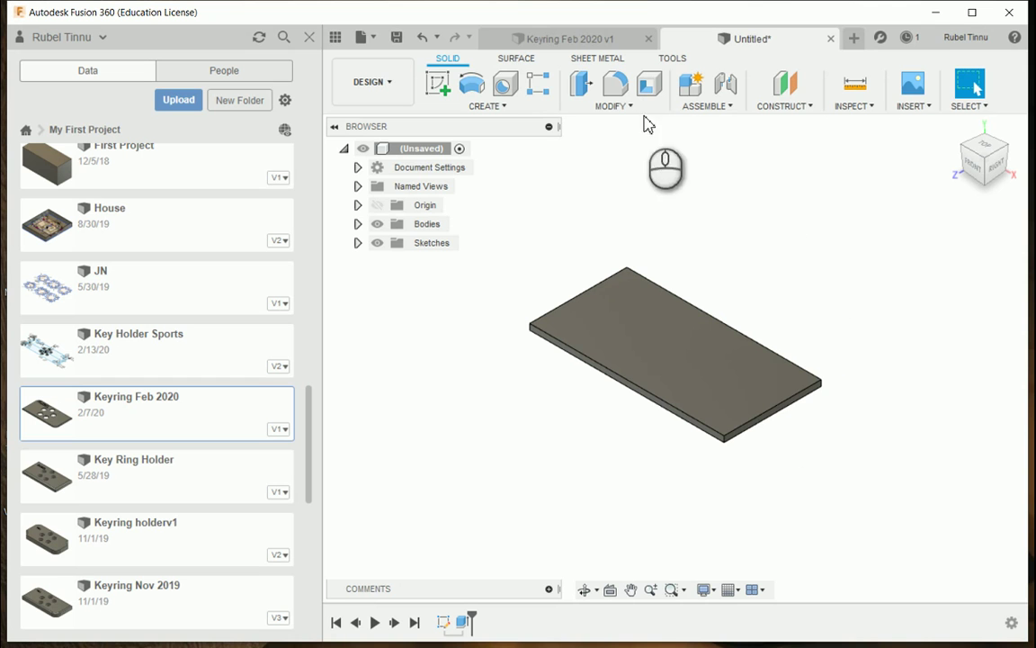
Step: Check the finished keyring design's rounded corners, return to the new design and start a sketch on the plate's top face
{"action": "left_click", "coordinate": [581, 36]}
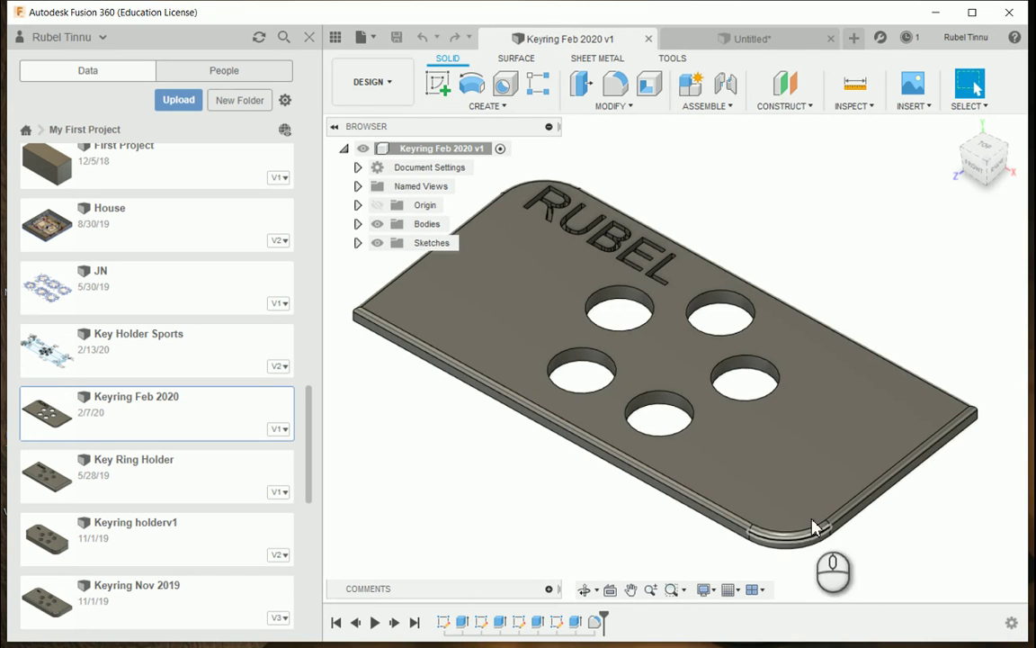
{"action": "left_click", "coordinate": [707, 40]}
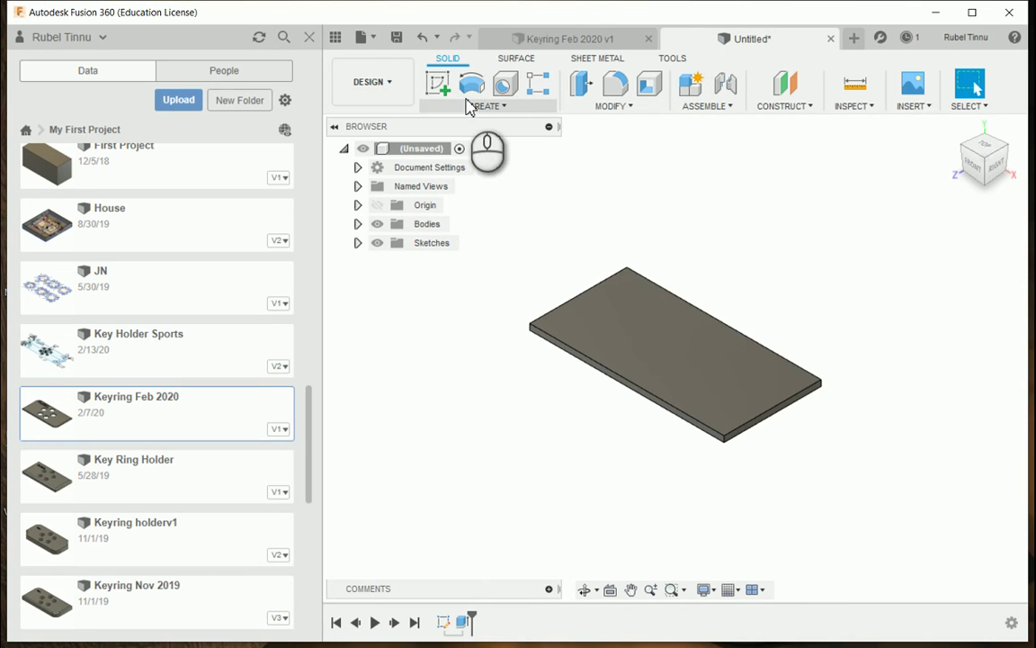
{"action": "left_click", "coordinate": [438, 84]}
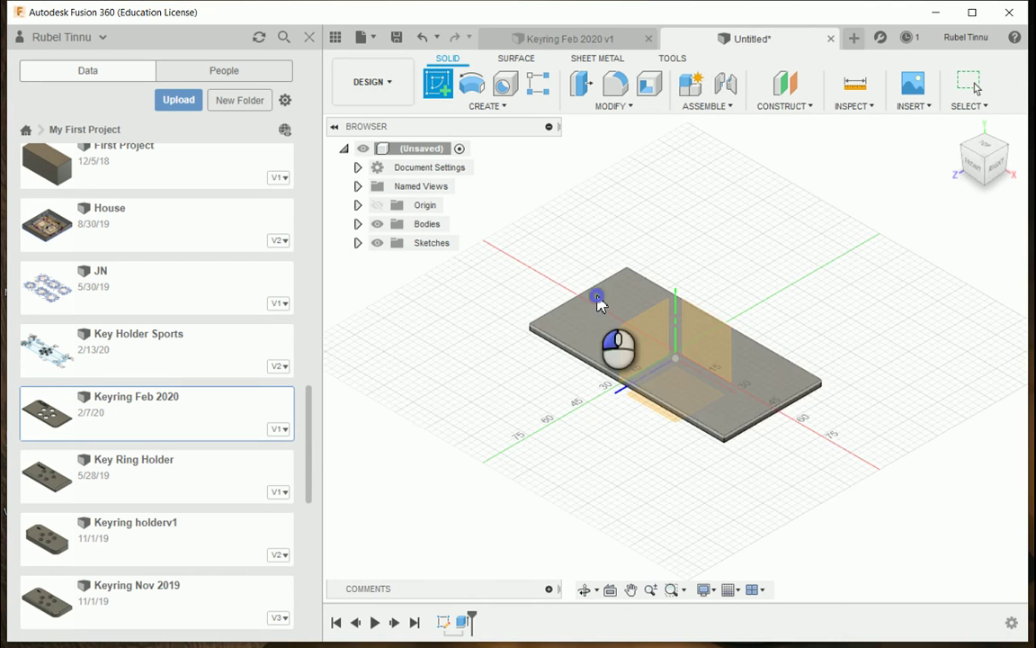
{"action": "left_click", "coordinate": [600, 304]}
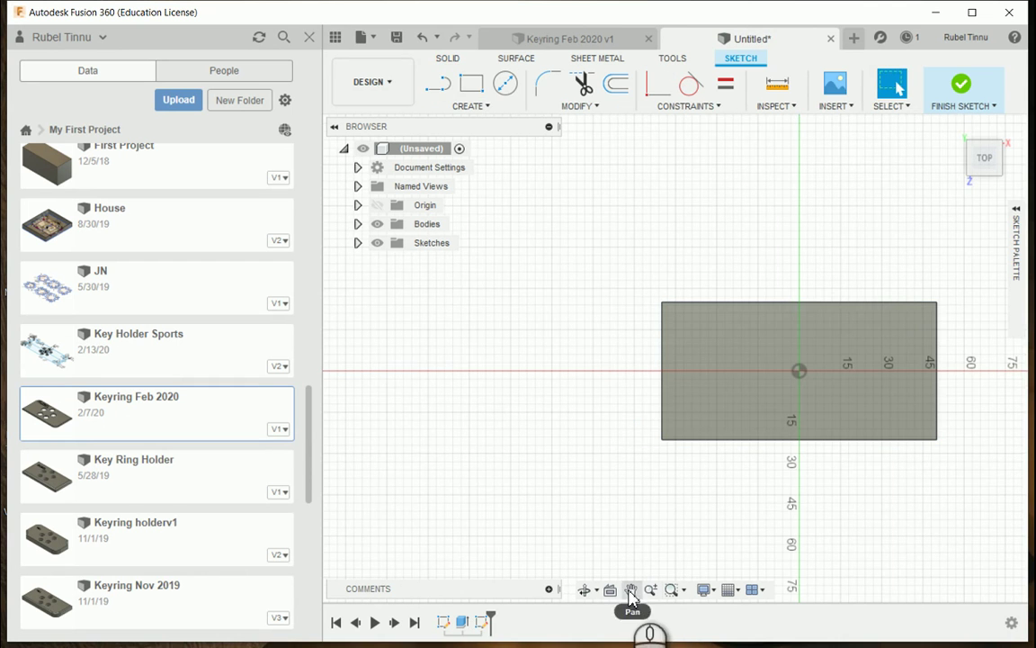
Step: Examine the plate from several angles, including the home view, and return to an enlarged top view
{"action": "left_click", "coordinate": [633, 590]}
{"action": "mouse_move", "coordinate": [821, 509]}
{"action": "left_mouse_down"}
{"action": "mouse_move", "coordinate": [643, 458]}
{"action": "mouse_move", "coordinate": [591, 456]}
{"action": "mouse_move", "coordinate": [682, 466]}
{"action": "mouse_move", "coordinate": [708, 482]}
{"action": "left_mouse_up"}
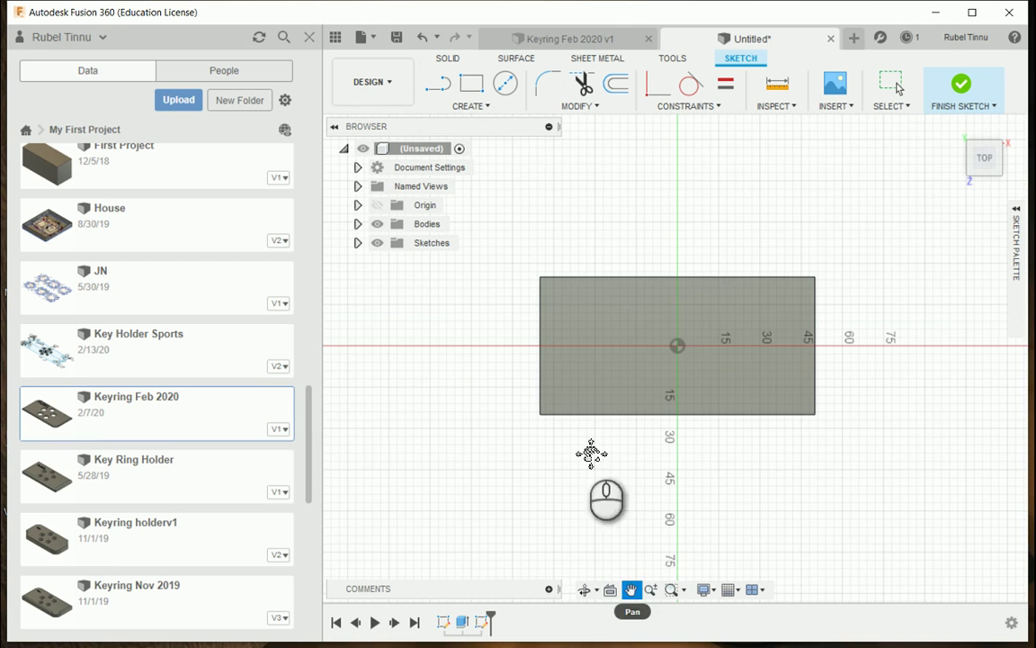
{"action": "mouse_move", "coordinate": [655, 456]}
{"action": "left_mouse_down"}
{"action": "mouse_move", "coordinate": [802, 444]}
{"action": "mouse_move", "coordinate": [639, 417]}
{"action": "mouse_move", "coordinate": [636, 429]}
{"action": "left_mouse_up"}
{"action": "left_click", "coordinate": [654, 589]}
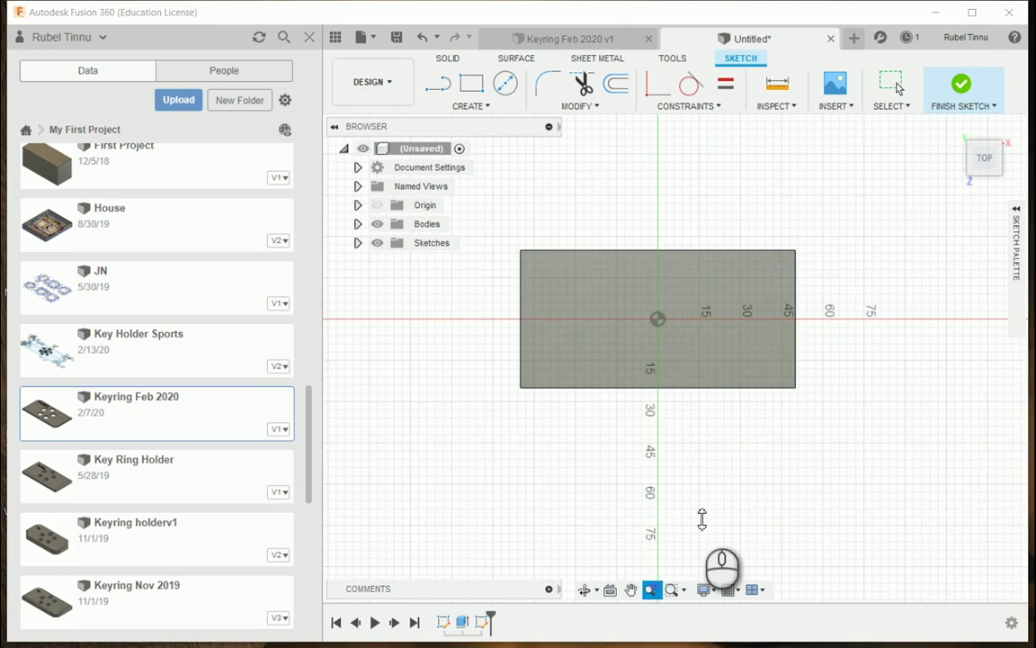
{"action": "left_click_drag", "start_coordinate": [701, 518], "coordinate": [709, 504]}
{"action": "scroll", "coordinate": [710, 503], "scroll_direction": "down", "scroll_amount": 3}
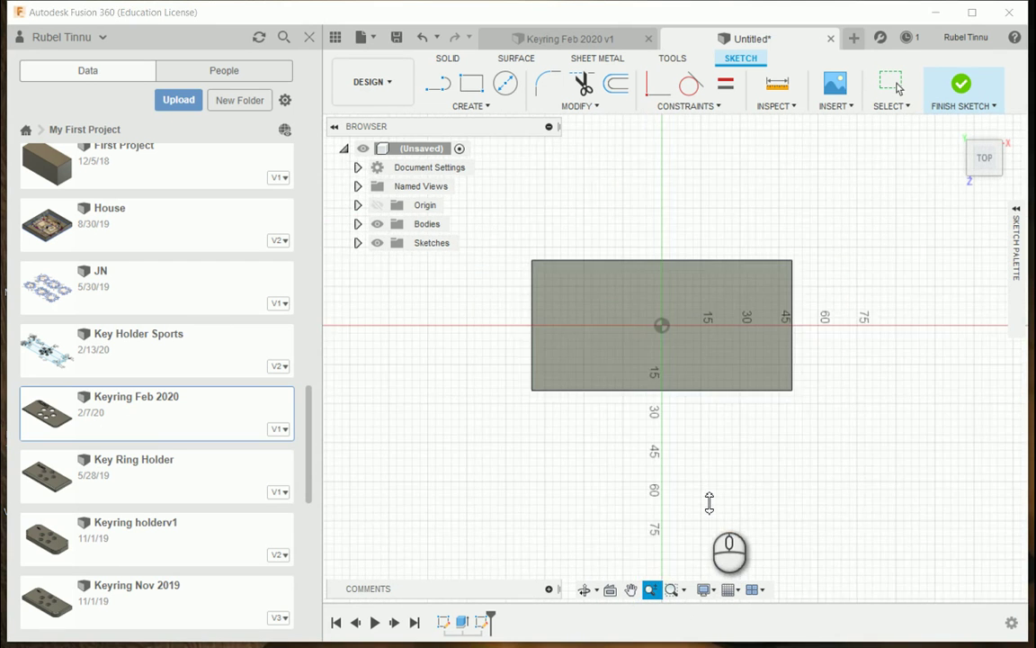
{"action": "scroll", "coordinate": [710, 503], "scroll_direction": "up", "scroll_amount": 1}
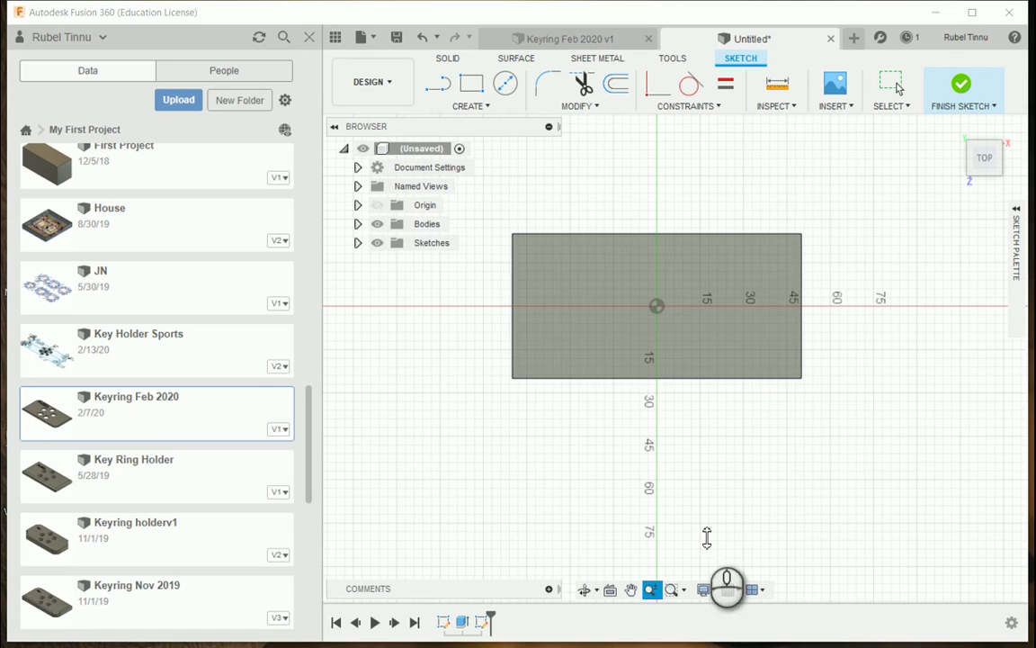
{"action": "left_click", "coordinate": [585, 590]}
{"action": "mouse_move", "coordinate": [589, 540]}
{"action": "left_mouse_down"}
{"action": "mouse_move", "coordinate": [604, 441]}
{"action": "mouse_move", "coordinate": [558, 437]}
{"action": "mouse_move", "coordinate": [611, 483]}
{"action": "mouse_move", "coordinate": [812, 357]}
{"action": "mouse_move", "coordinate": [812, 227]}
{"action": "mouse_move", "coordinate": [696, 386]}
{"action": "mouse_move", "coordinate": [643, 488]}
{"action": "mouse_move", "coordinate": [596, 483]}
{"action": "mouse_move", "coordinate": [617, 507]}
{"action": "left_mouse_up"}
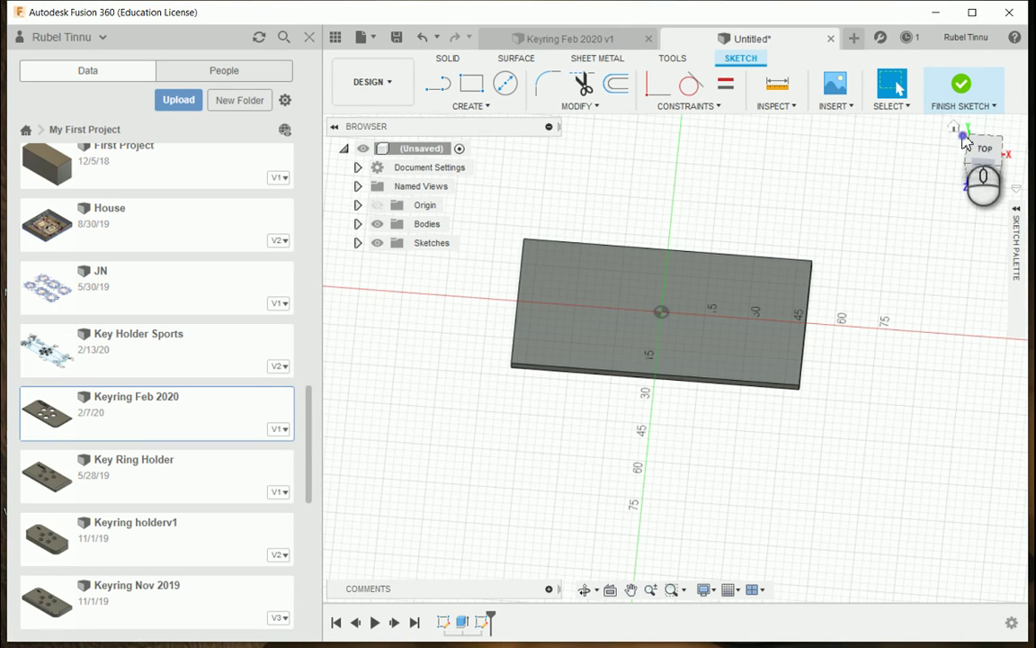
{"action": "left_click", "coordinate": [959, 129]}
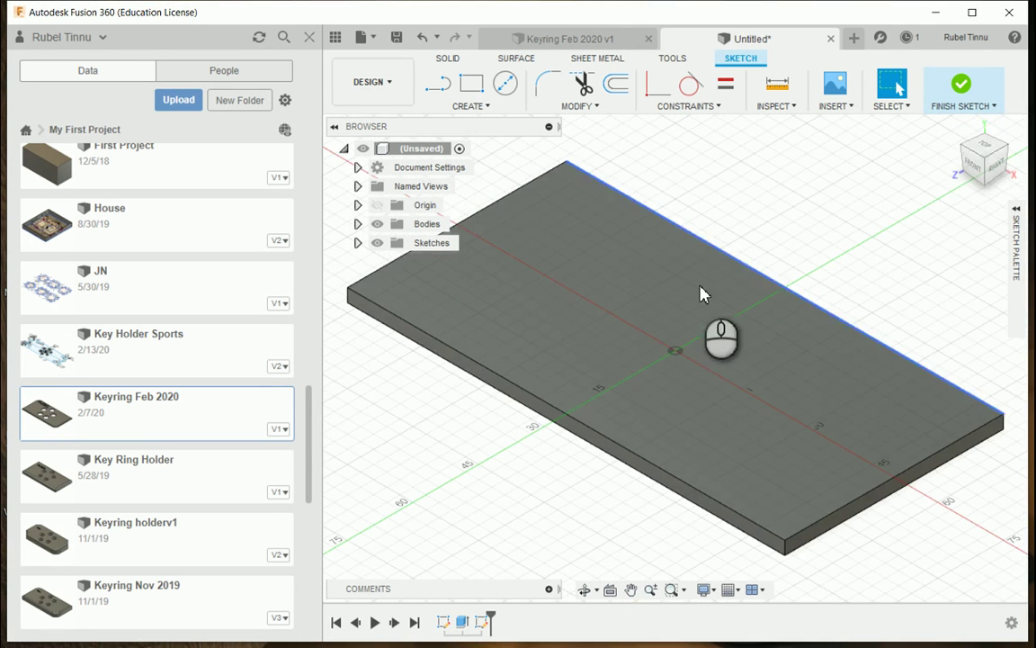
{"action": "left_click", "coordinate": [985, 150]}
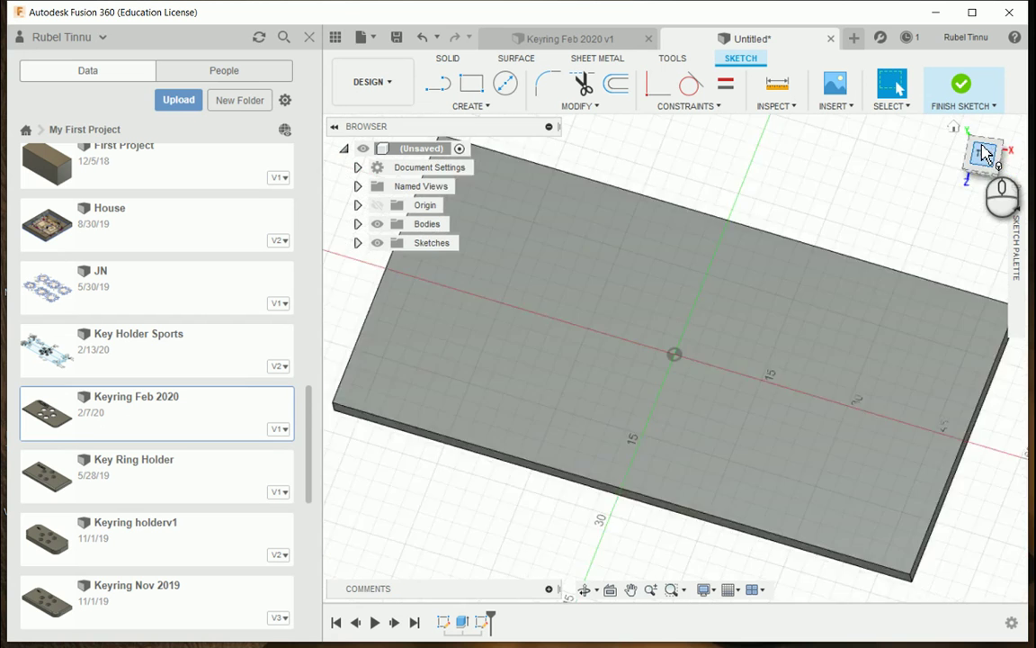
{"action": "scroll", "coordinate": [763, 560], "scroll_direction": "up", "scroll_amount": 2}
{"action": "scroll", "coordinate": [757, 559], "scroll_direction": "down", "scroll_amount": 2}
{"action": "scroll", "coordinate": [767, 529], "scroll_direction": "down", "scroll_amount": 1}
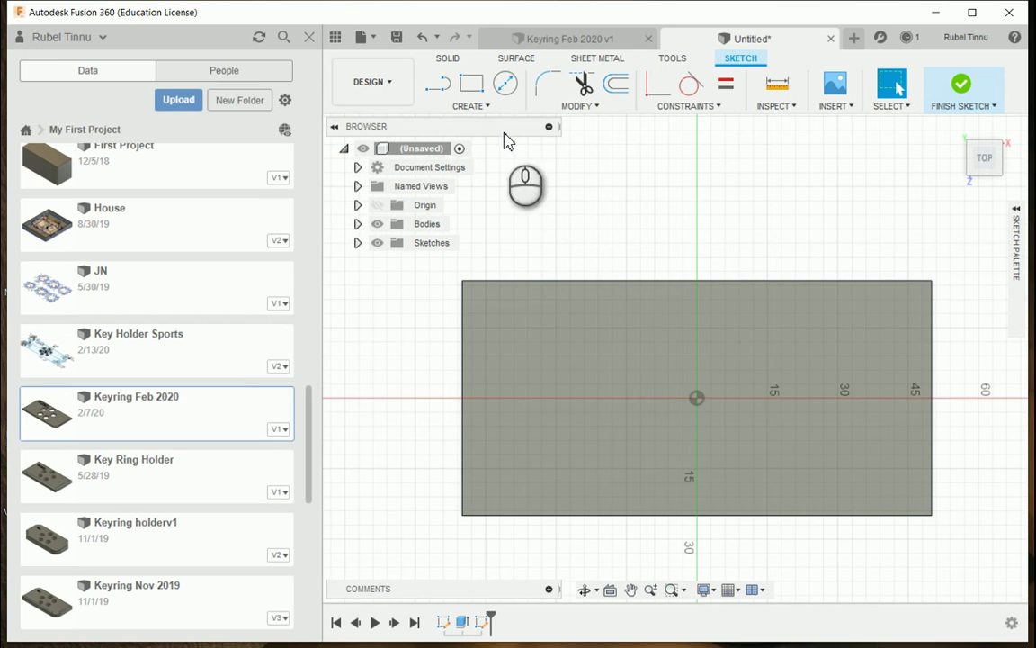
Step: Draw a 3-Point Arc across the plate's upper-left corner, from the top edge to the left edge, bulging towards the corner
{"action": "left_click", "coordinate": [475, 113]}
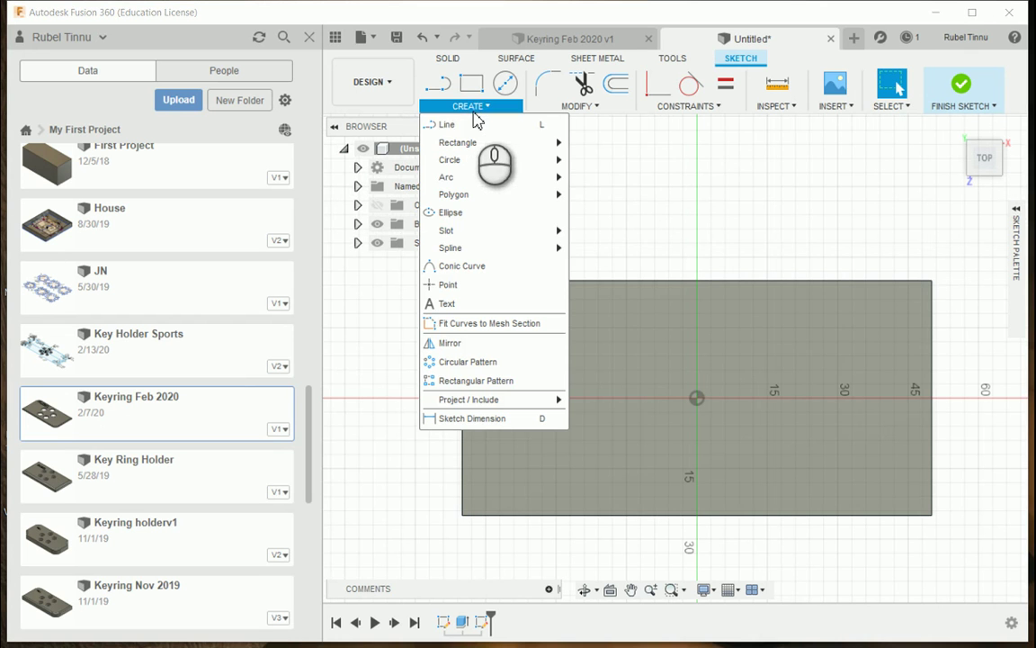
{"action": "mouse_move", "coordinate": [509, 178]}
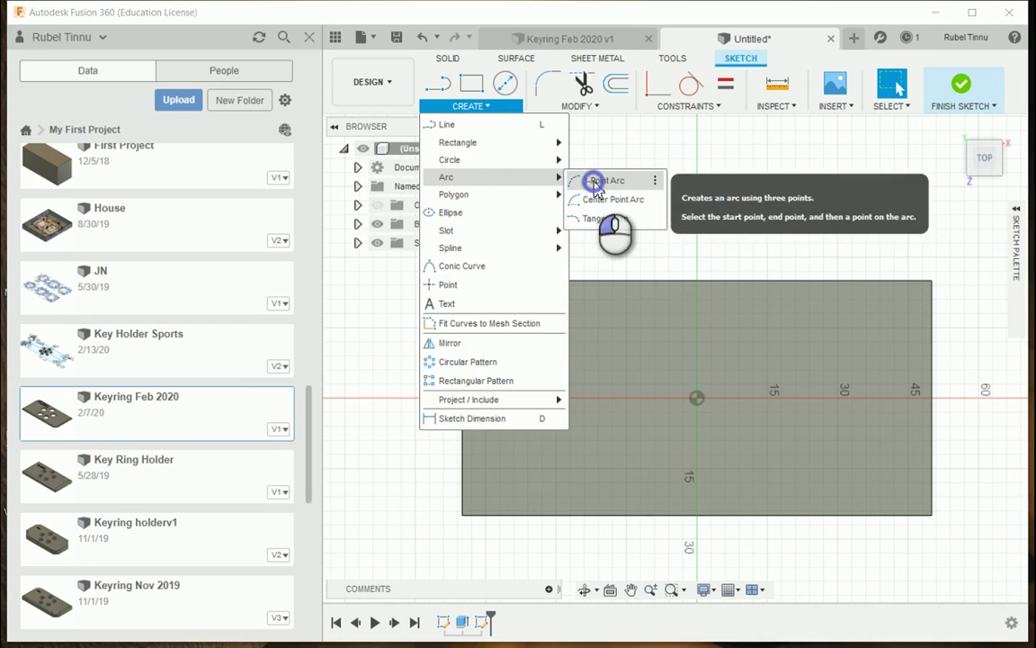
{"action": "left_click", "coordinate": [596, 182]}
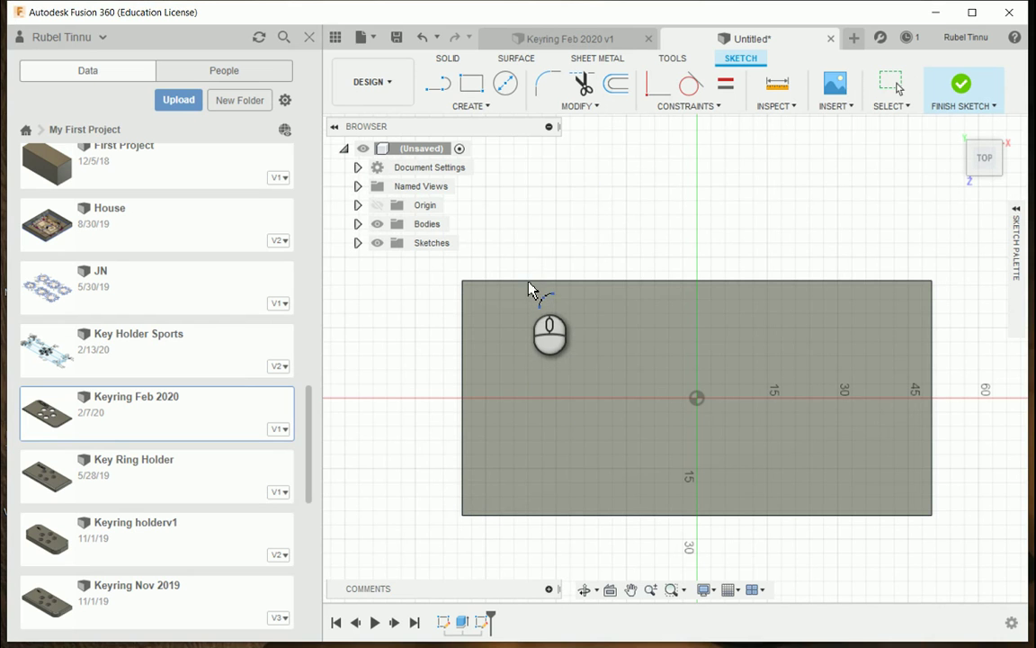
{"action": "left_click", "coordinate": [530, 281]}
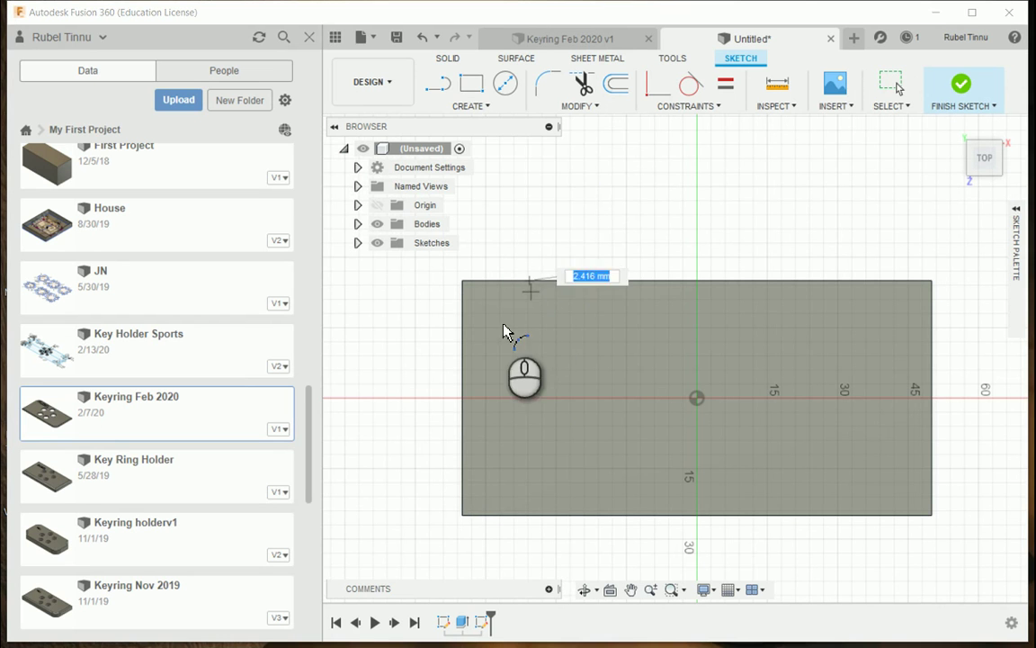
{"action": "left_click", "coordinate": [462, 357]}
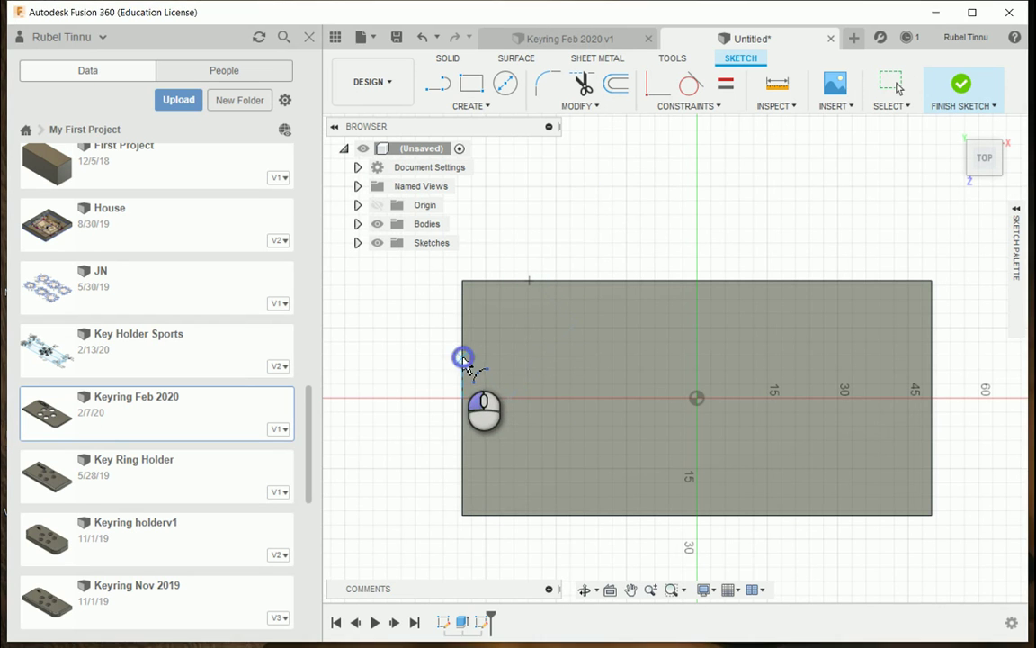
{"action": "left_click", "coordinate": [490, 307]}
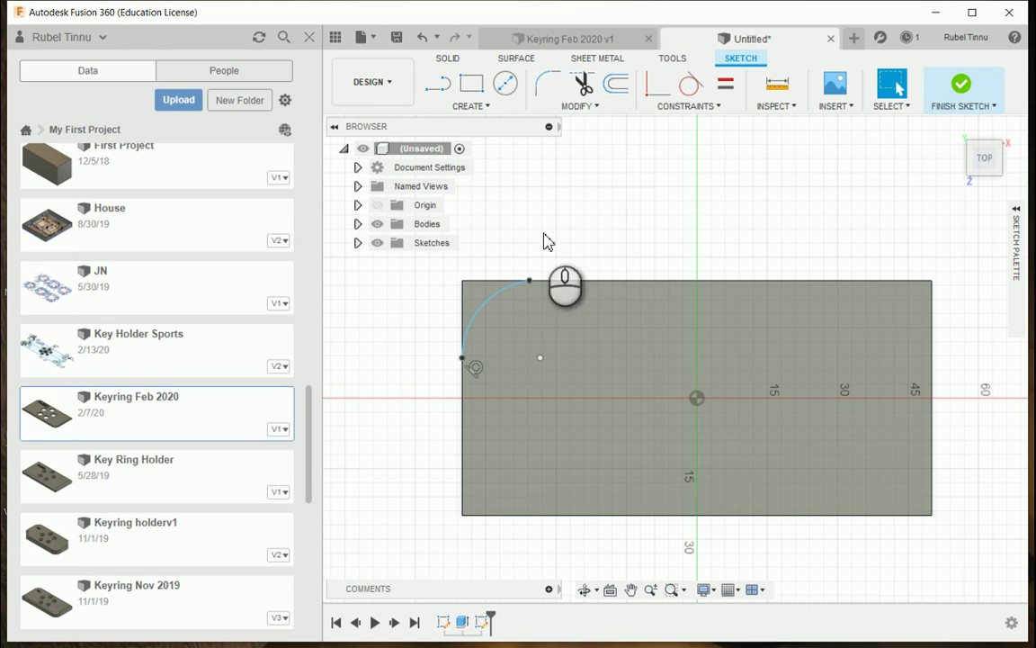
Step: Apply Tangent constraints between the upper-left corner arc and the plate's top and left edges
{"action": "left_click", "coordinate": [710, 107]}
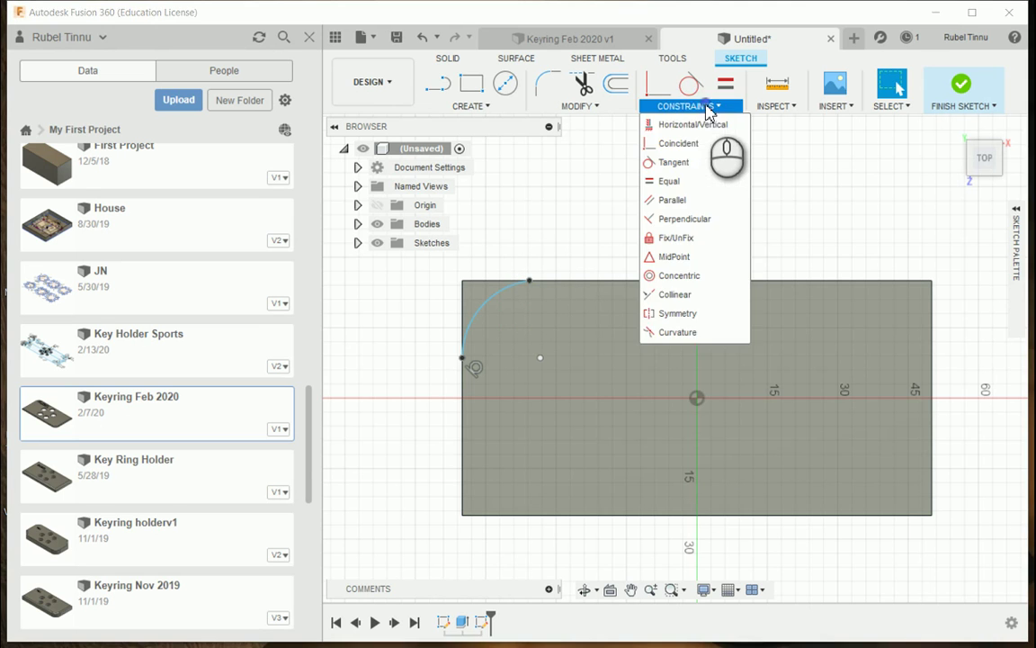
{"action": "left_click", "coordinate": [687, 162]}
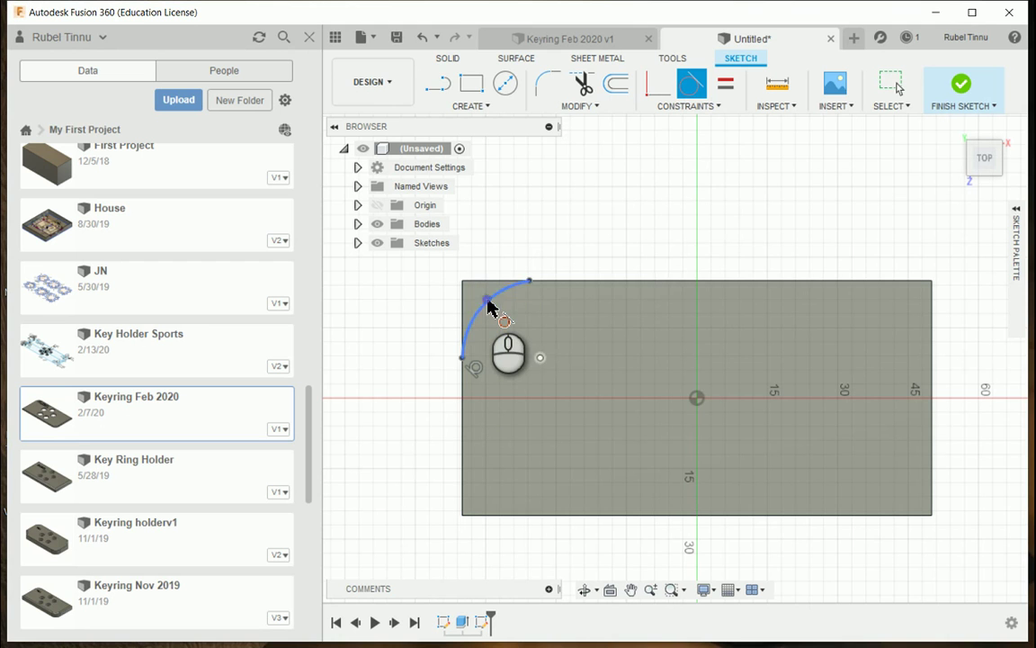
{"action": "left_click", "coordinate": [488, 304]}
{"action": "left_click", "coordinate": [492, 283]}
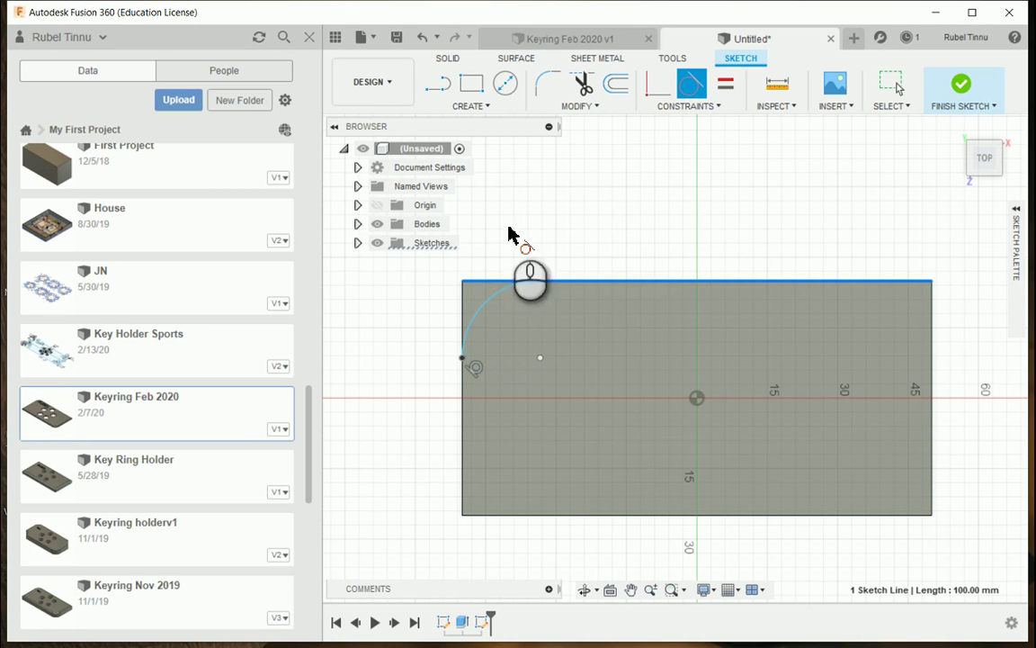
{"action": "left_click", "coordinate": [492, 306]}
{"action": "left_click", "coordinate": [462, 311]}
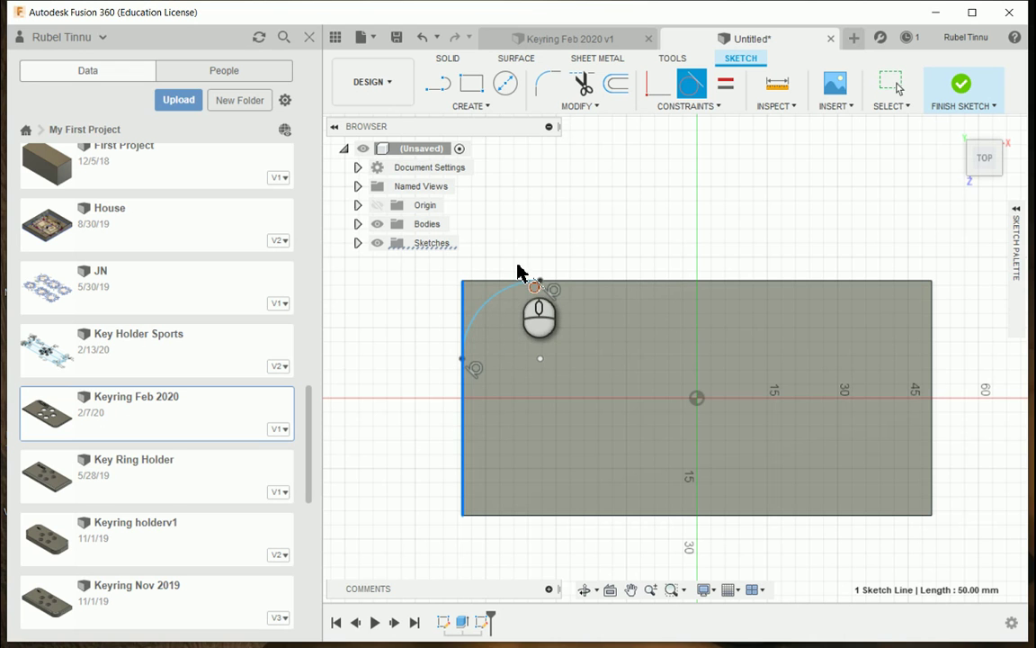
{"action": "left_click", "coordinate": [517, 273]}
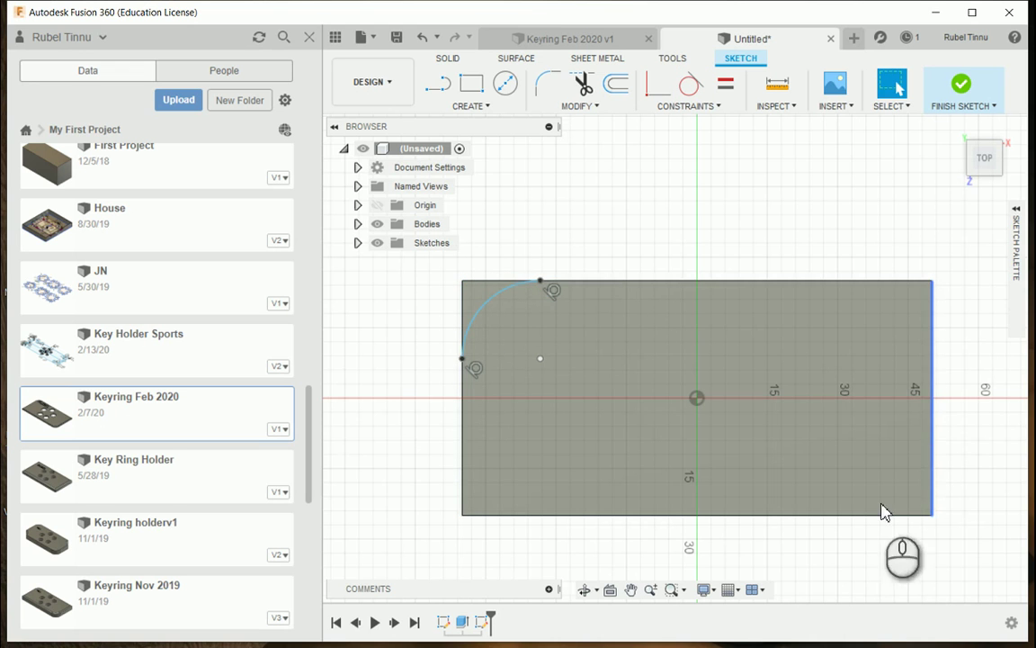
Step: Draw a 3-Point Arc across the plate's lower-right corner, from the right edge to the bottom edge, with endpoints about 26 mm apart
{"action": "left_click", "coordinate": [494, 108]}
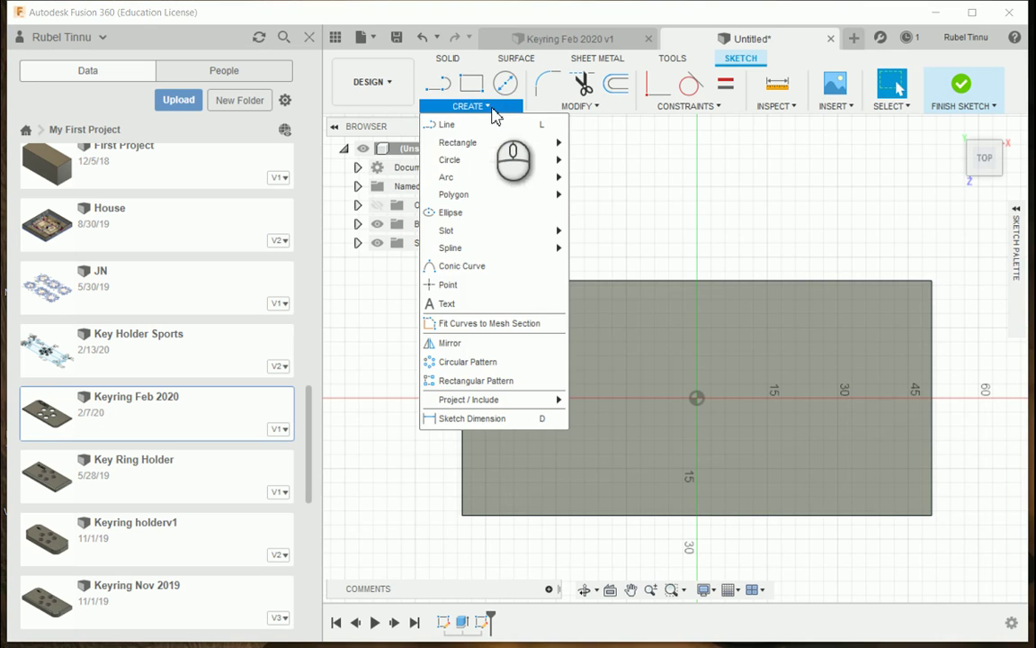
{"action": "mouse_move", "coordinate": [493, 177]}
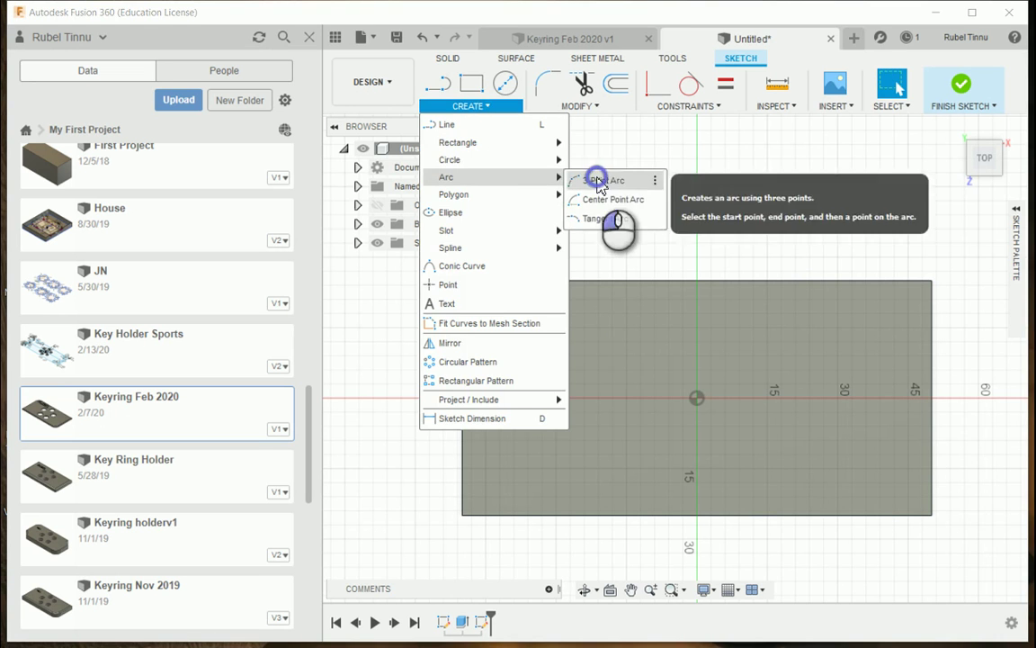
{"action": "left_click", "coordinate": [597, 180]}
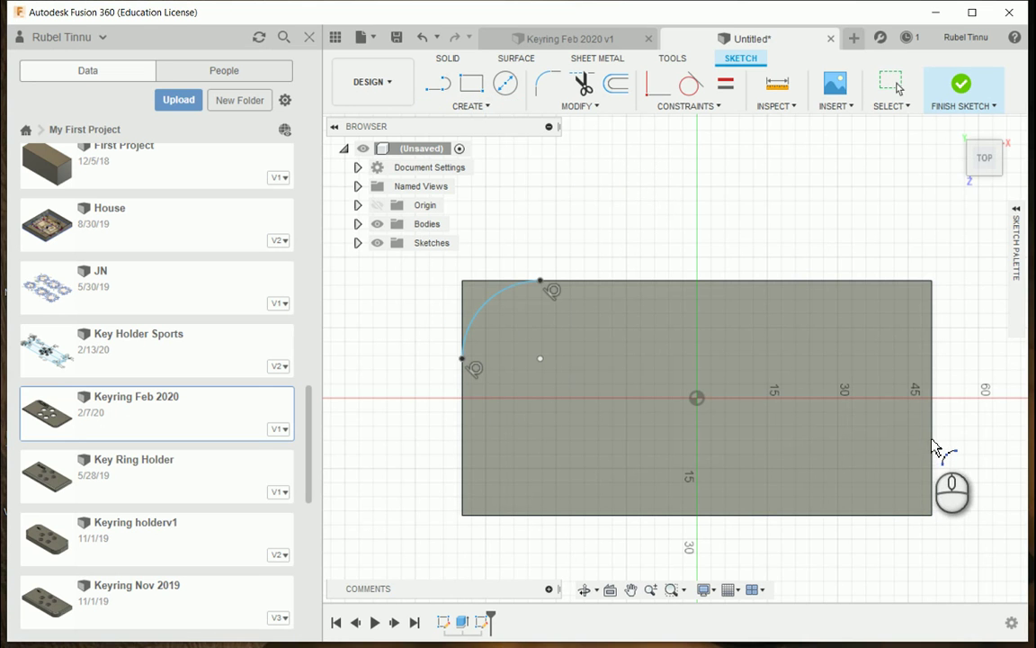
{"action": "left_click", "coordinate": [932, 439]}
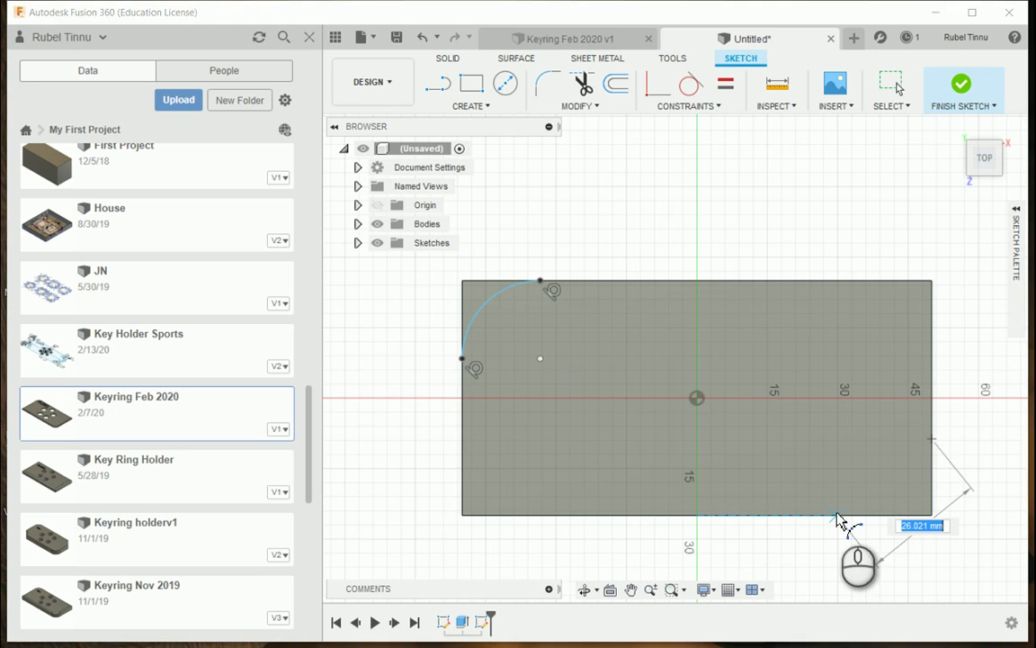
{"action": "left_click", "coordinate": [837, 515]}
{"action": "left_click", "coordinate": [900, 498]}
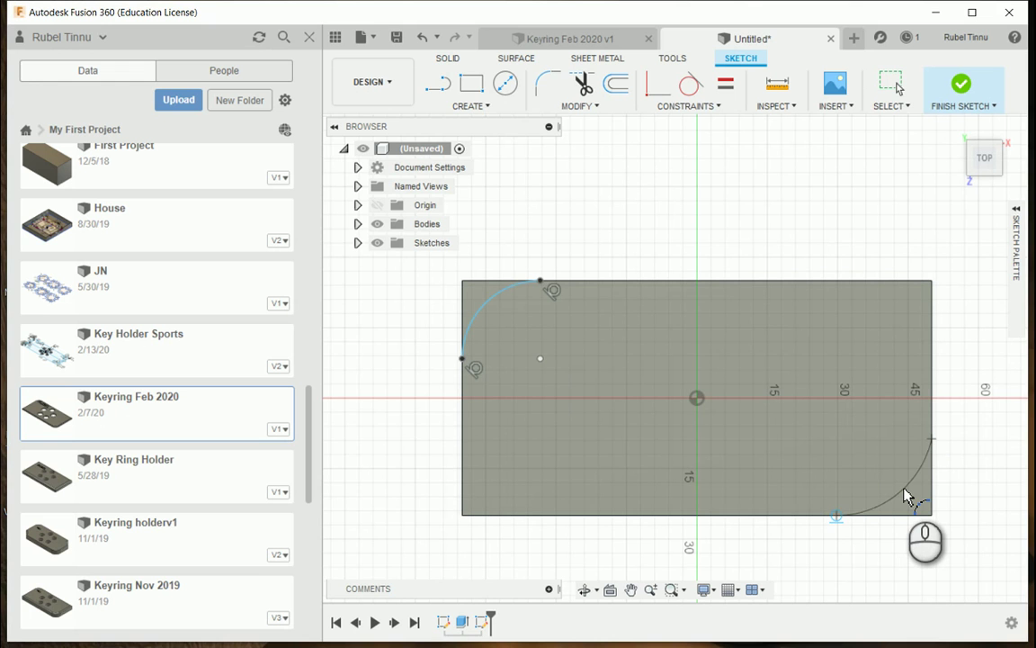
{"action": "left_click", "coordinate": [904, 495]}
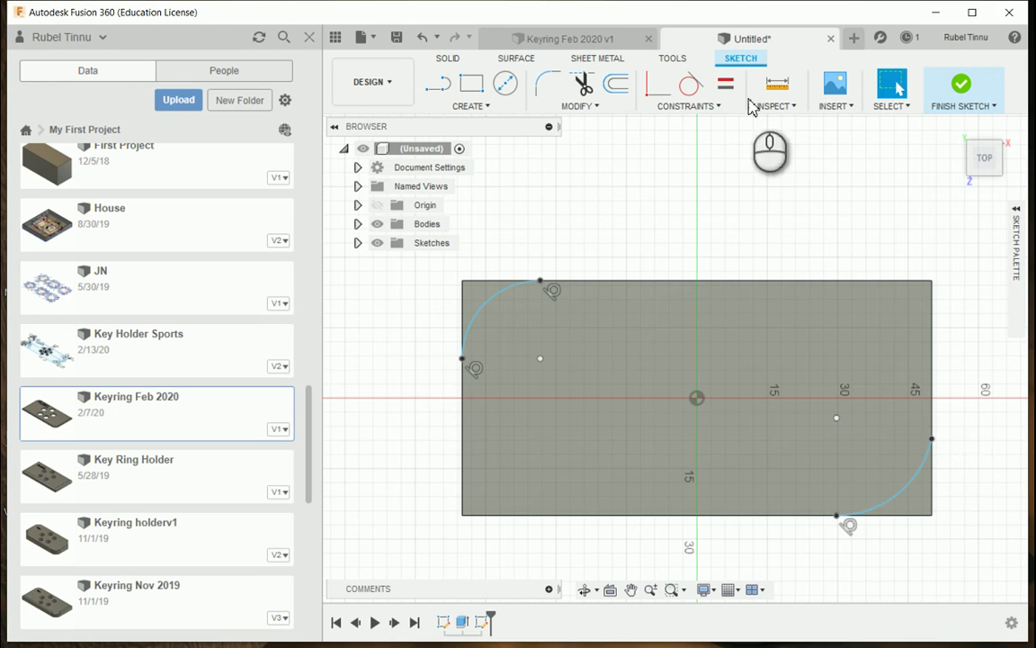
Step: Try to apply a Tangent constraint between the lower-right corner arc and the plate's bottom edge
{"action": "left_click", "coordinate": [684, 106]}
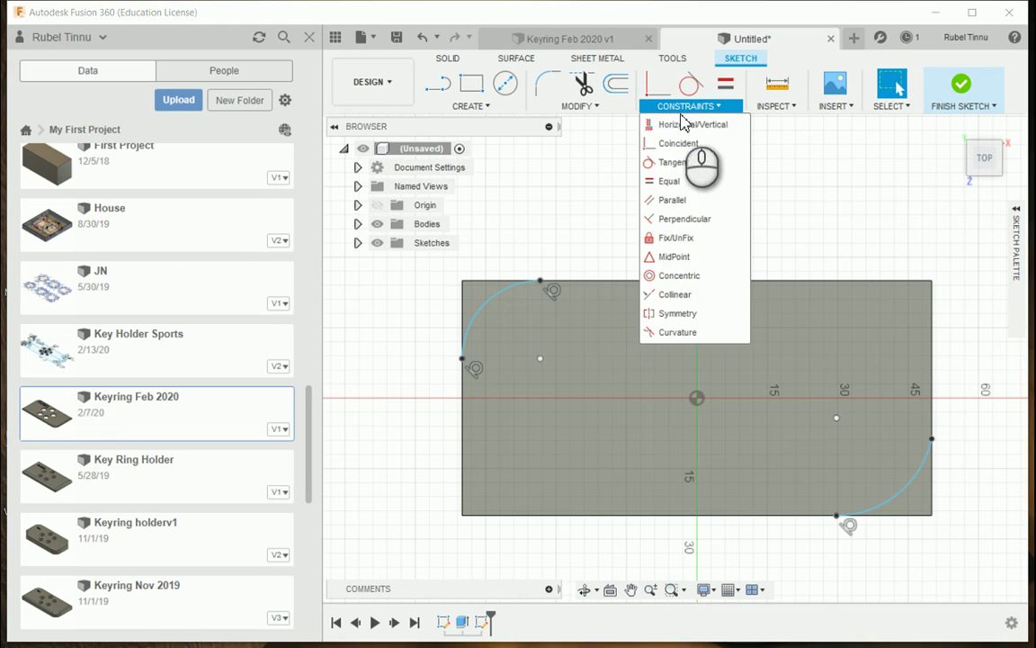
{"action": "left_click", "coordinate": [673, 162]}
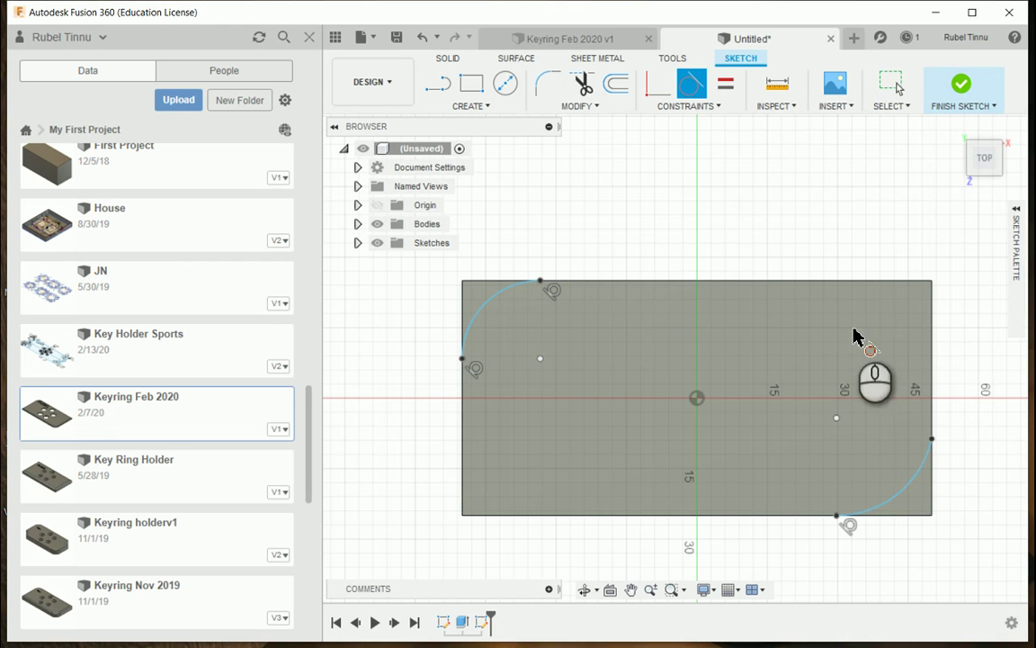
{"action": "left_click", "coordinate": [933, 399]}
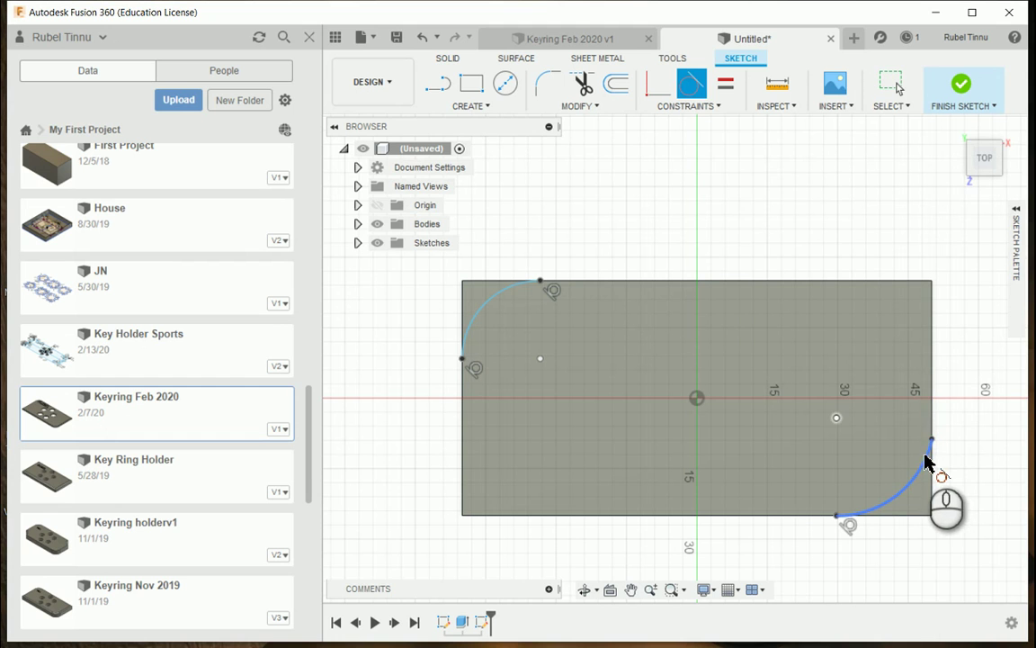
{"action": "left_click", "coordinate": [926, 458]}
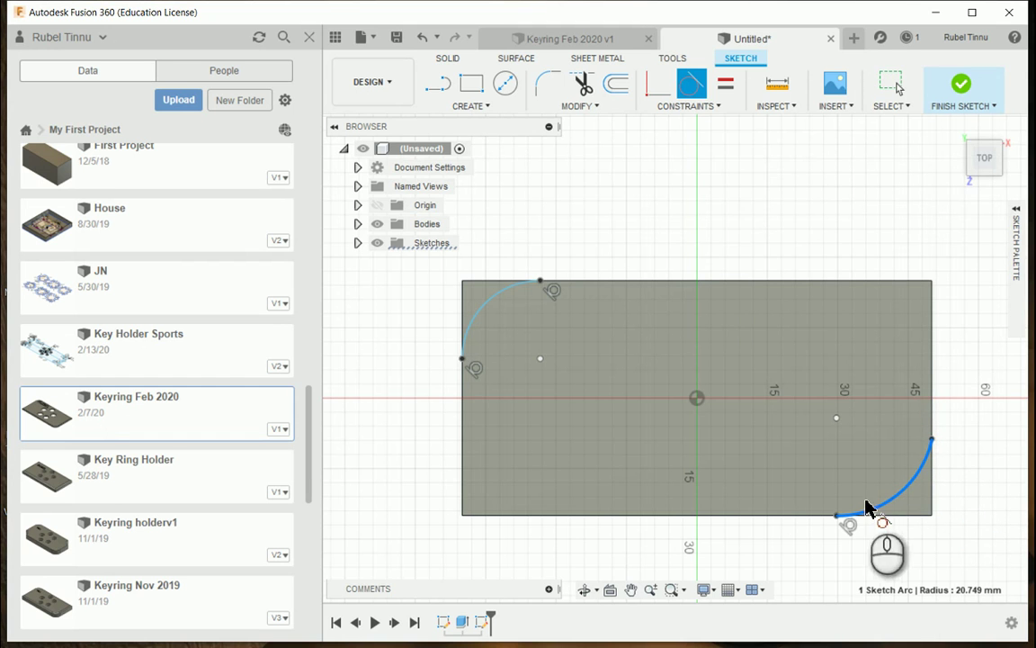
{"action": "left_click", "coordinate": [793, 515]}
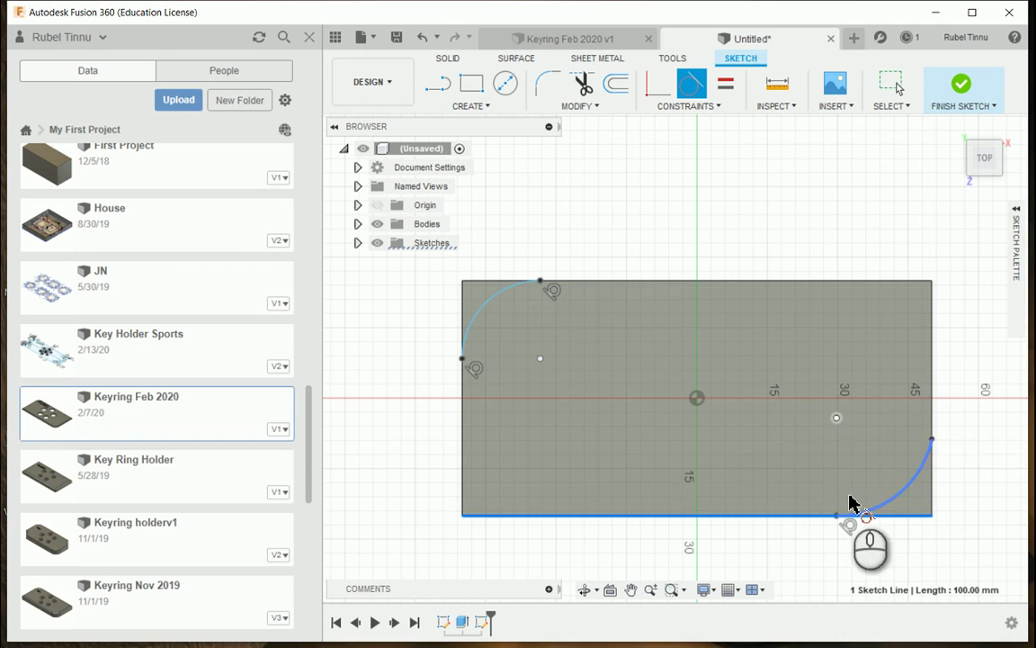
{"action": "left_click", "coordinate": [912, 482]}
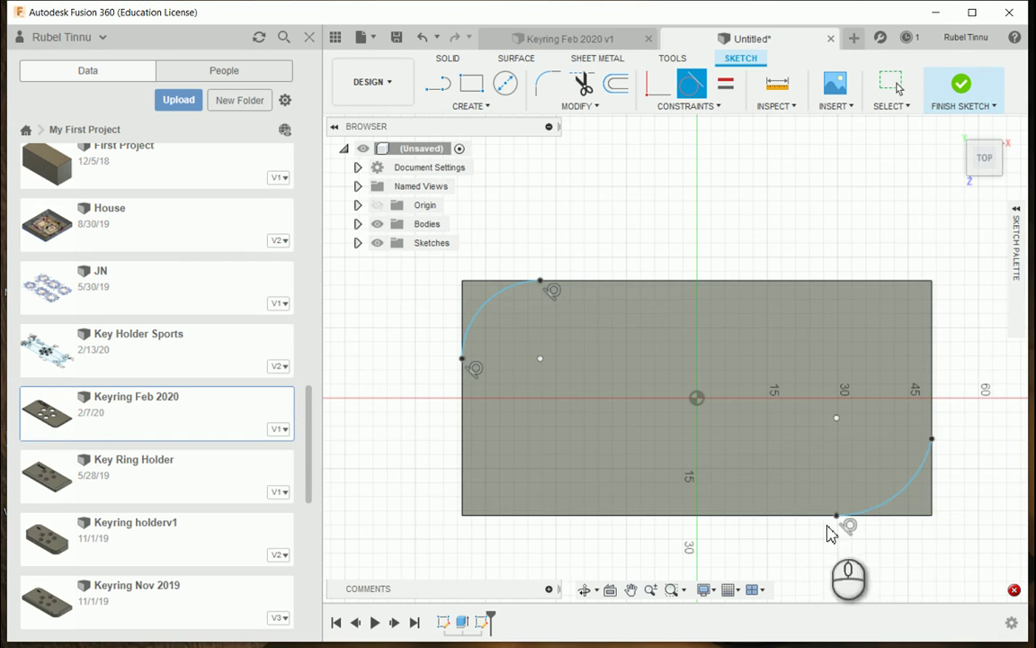
{"action": "key", "text": "Escape"}
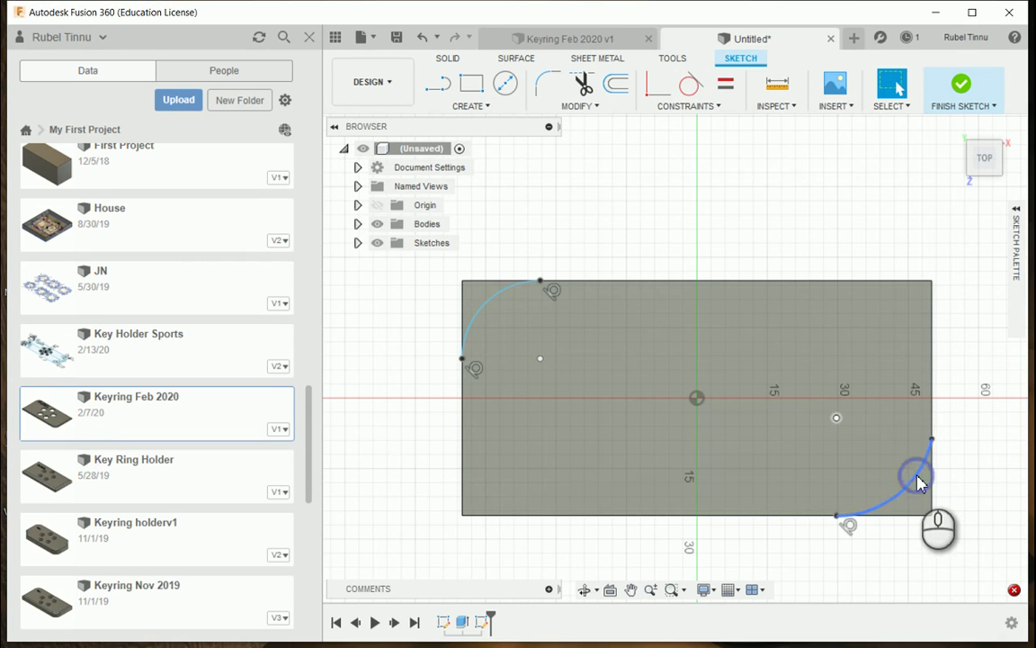
Step: Apply a Tangent constraint between the plate's right edge and the lower-right corner arc
{"action": "left_click", "coordinate": [698, 105]}
{"action": "left_click", "coordinate": [674, 162]}
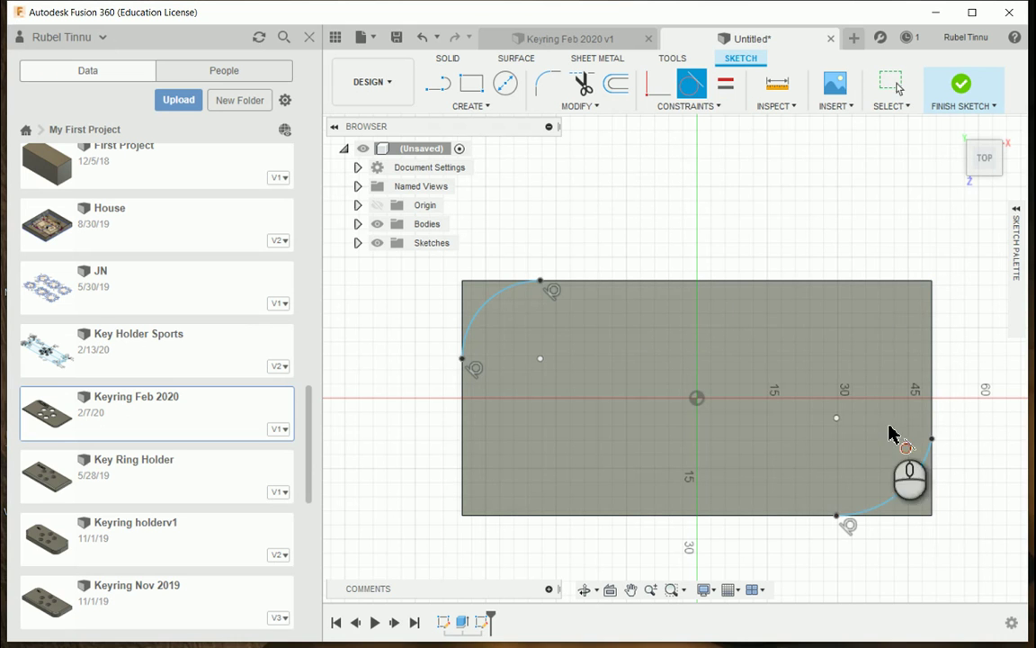
{"action": "left_click", "coordinate": [932, 393]}
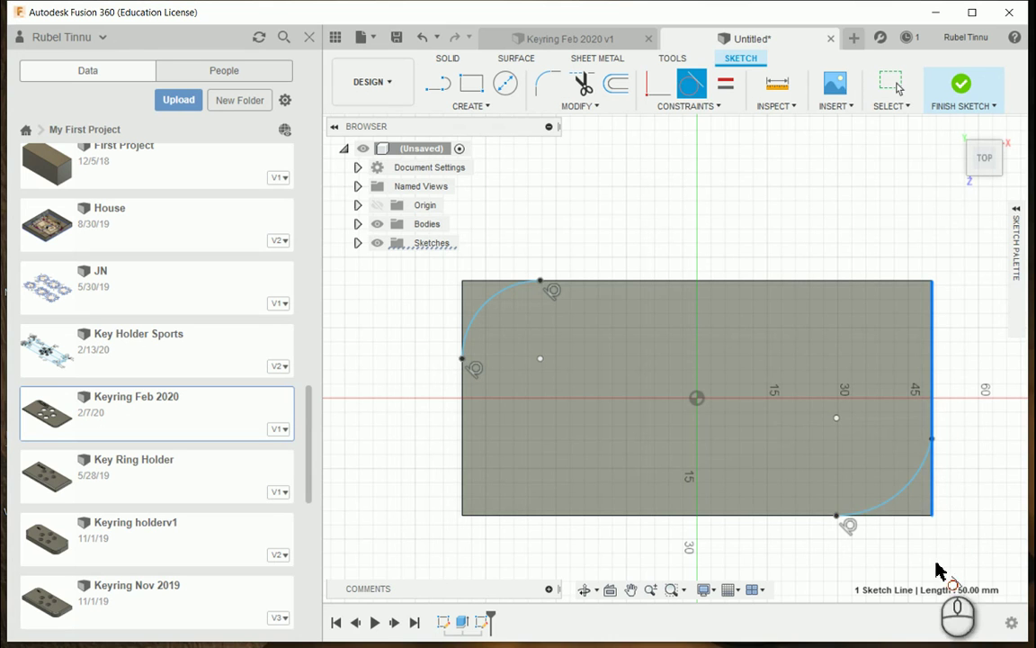
{"action": "left_click", "coordinate": [909, 495]}
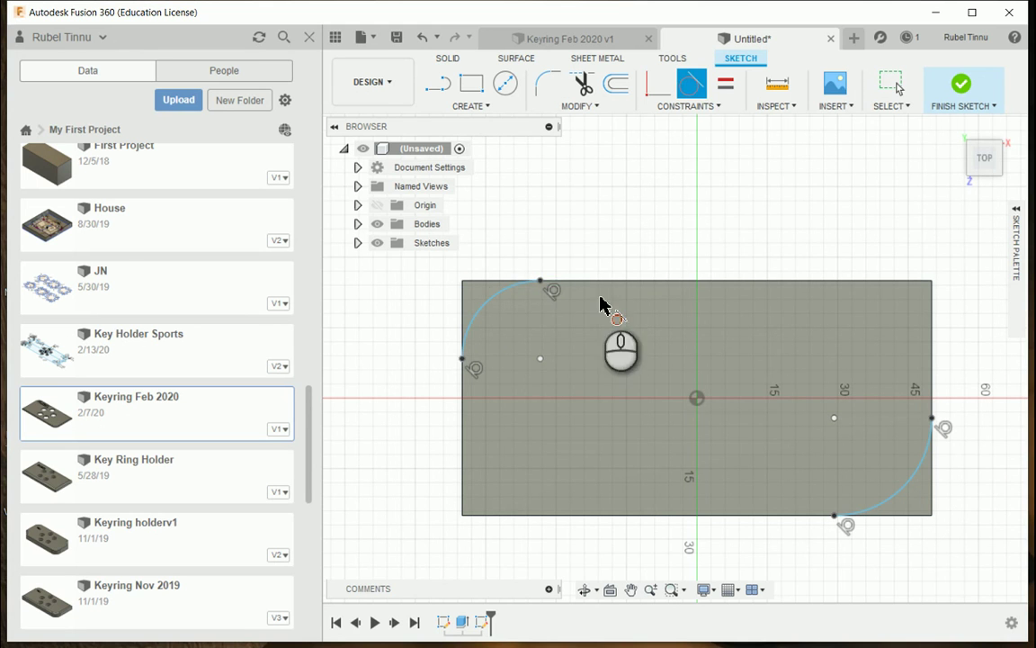
{"action": "left_click", "coordinate": [464, 322]}
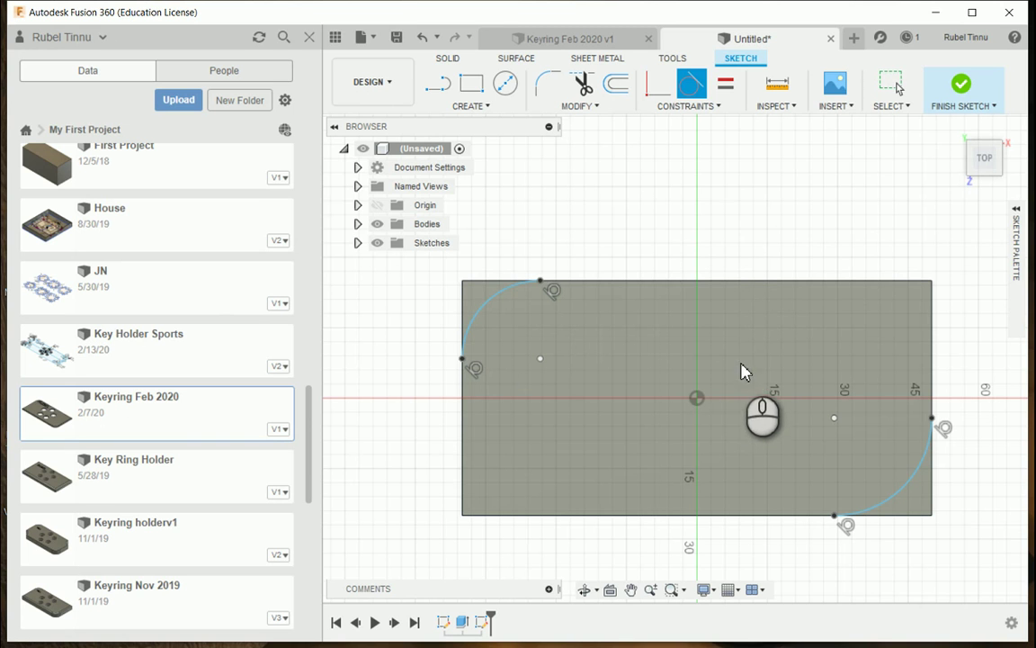
{"action": "key", "text": "Escape"}
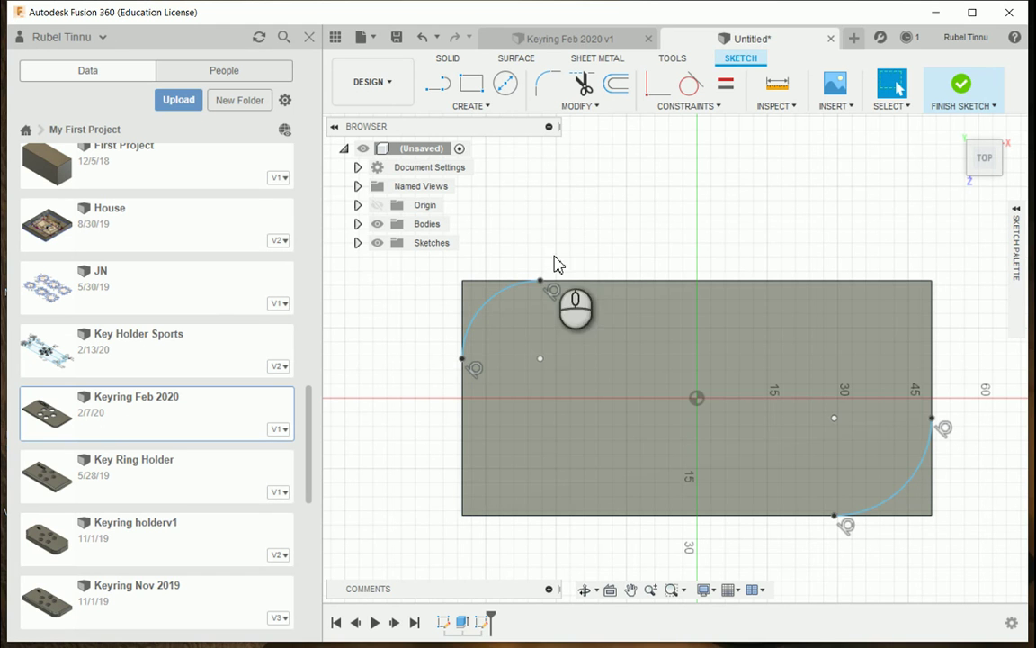
Step: Dimension the upper-left corner arc with a radius of 5 mm
{"action": "left_click", "coordinate": [469, 106]}
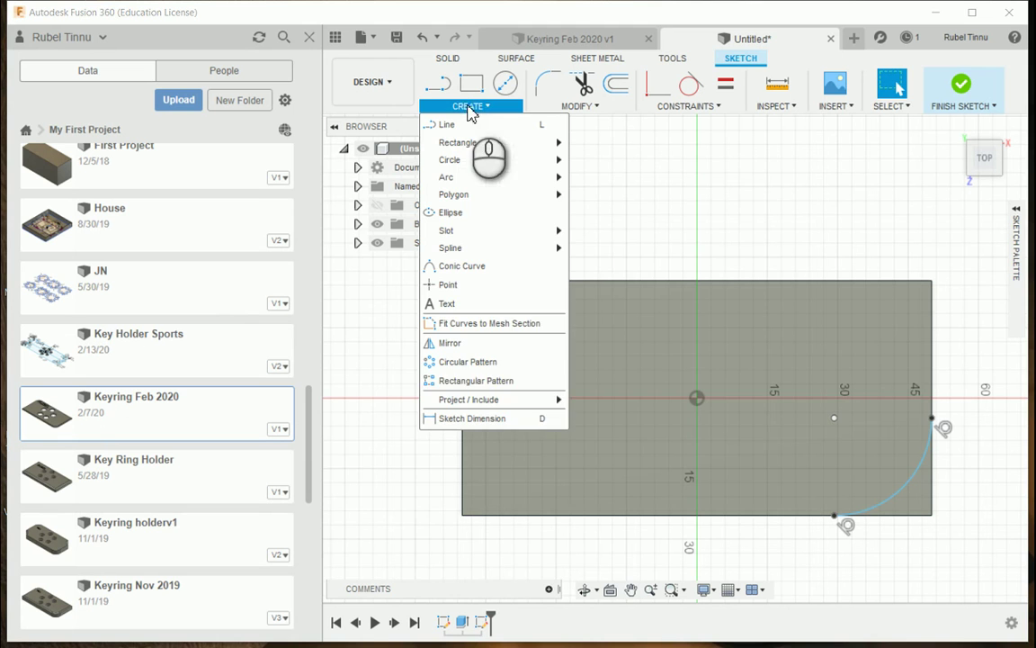
{"action": "left_click", "coordinate": [708, 223]}
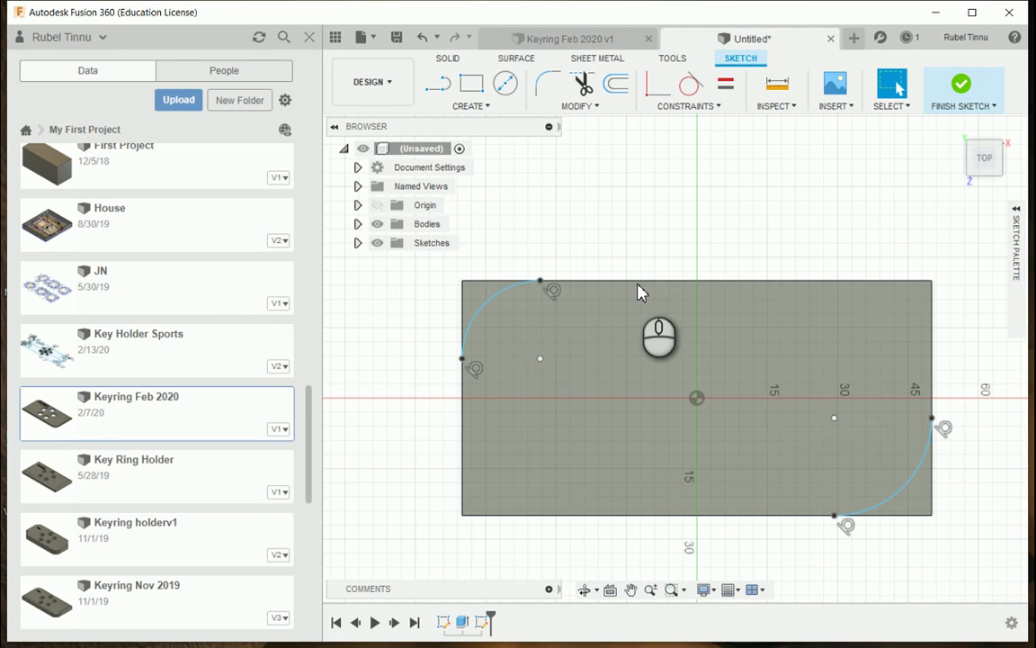
{"action": "key", "text": "d"}
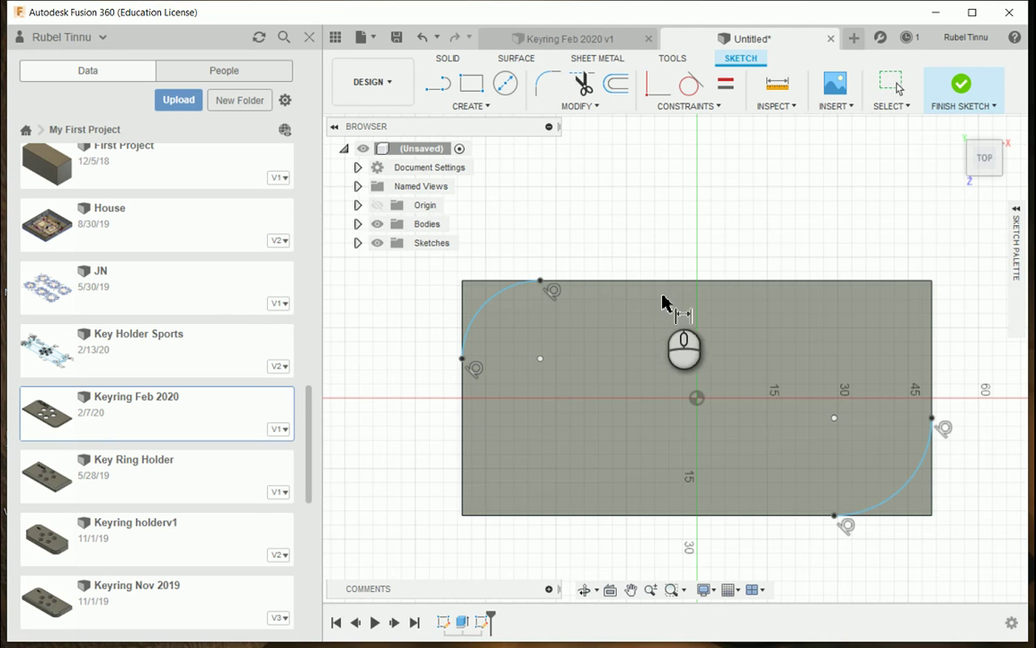
{"action": "left_click", "coordinate": [506, 291]}
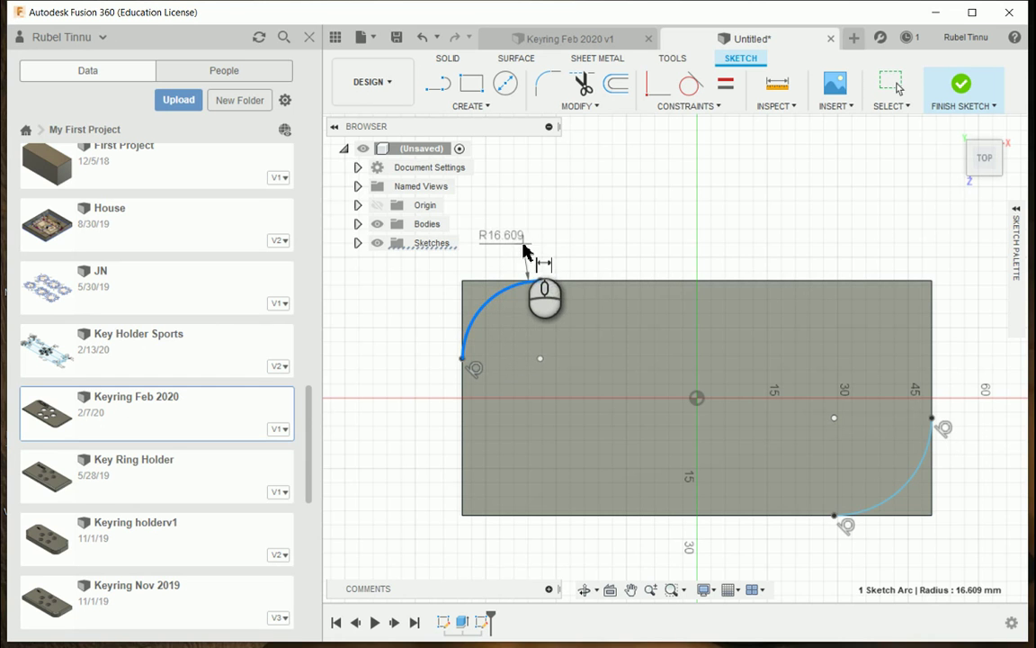
{"action": "left_click", "coordinate": [526, 251]}
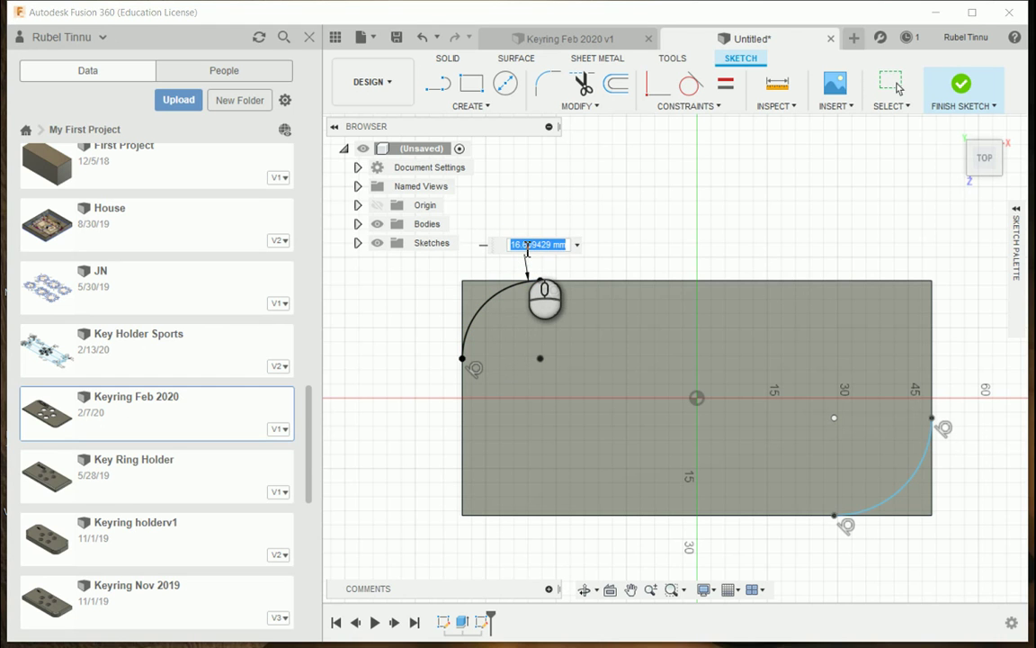
{"action": "type", "text": "5"}
{"action": "key", "text": "Return"}
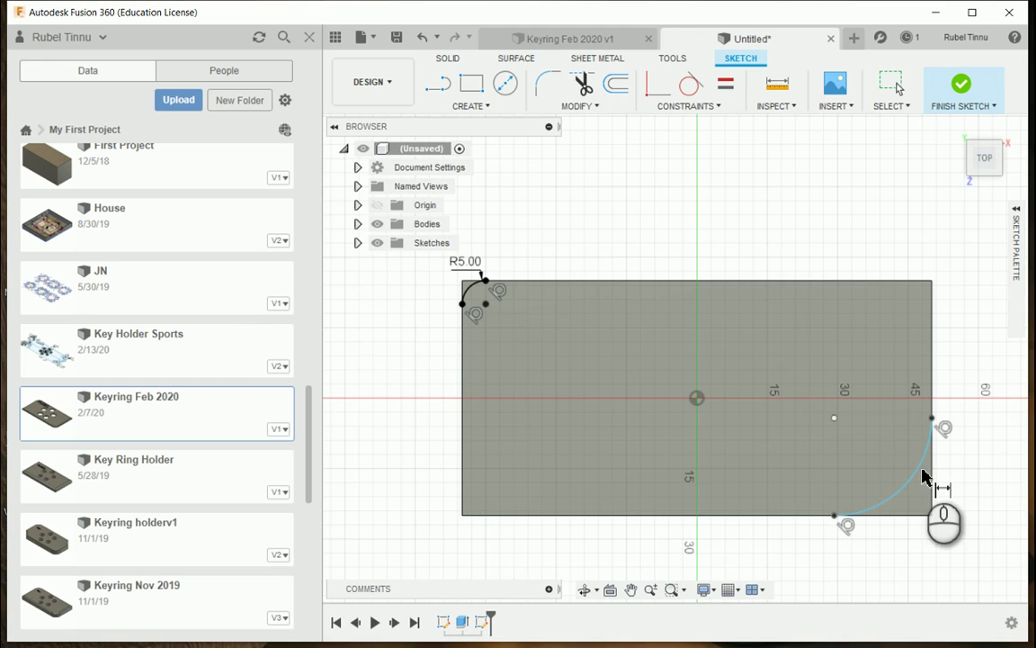
Step: Dimension the lower-right corner arc with a radius of 5 mm and end the dimensioning
{"action": "left_click", "coordinate": [920, 480]}
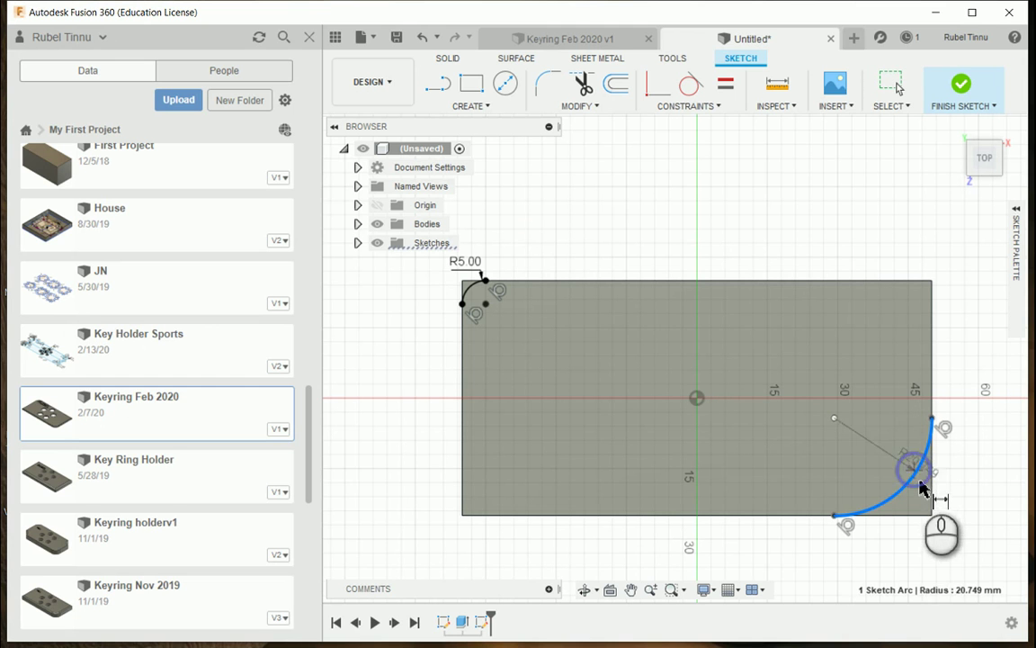
{"action": "left_click", "coordinate": [922, 546]}
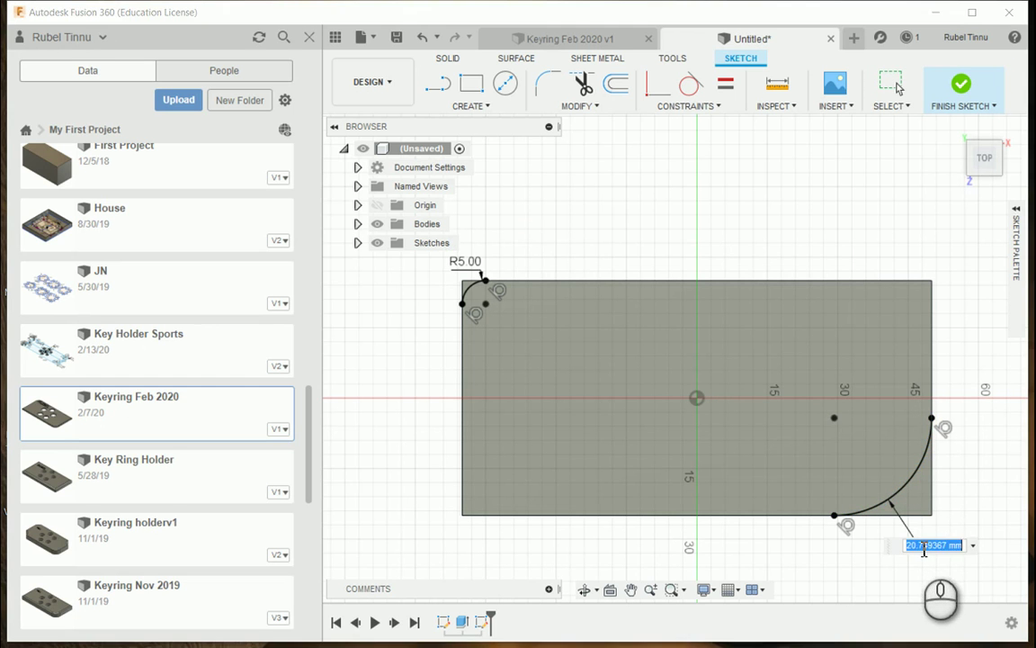
{"action": "type", "text": "5"}
{"action": "key", "text": "Return"}
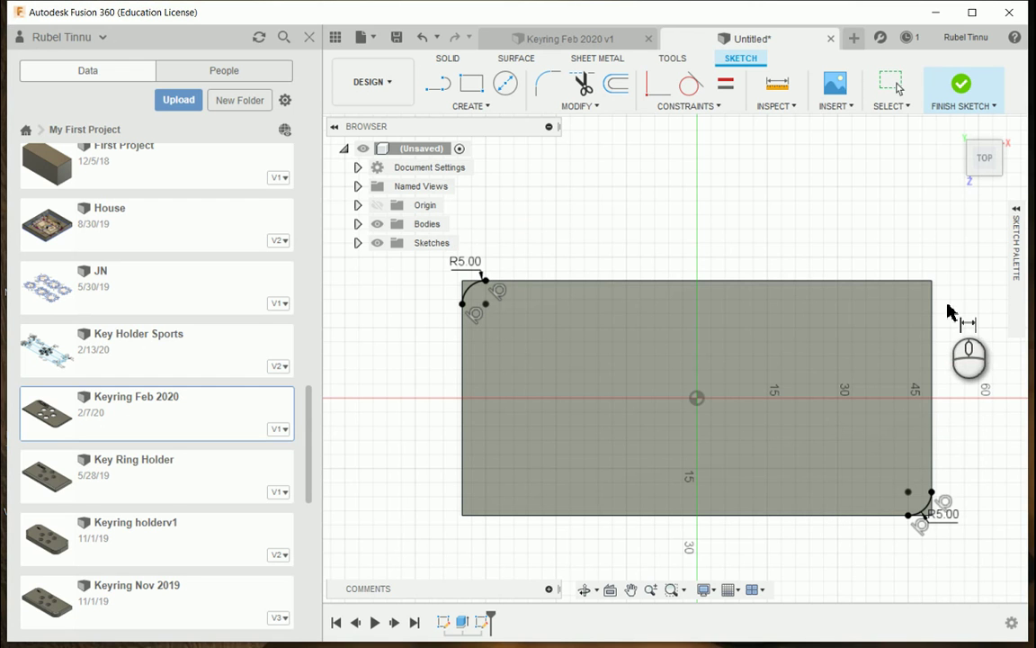
{"action": "key", "text": "Escape"}
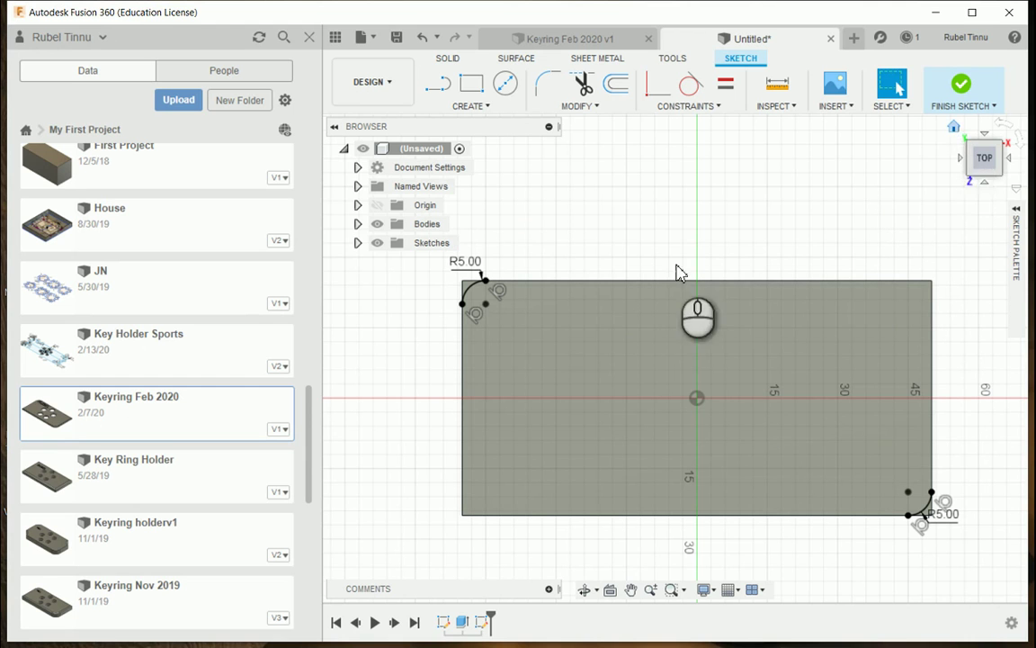
Step: Finish the sketch containing the two rounding arcs at the plate's opposite corners
{"action": "left_click", "coordinate": [475, 286]}
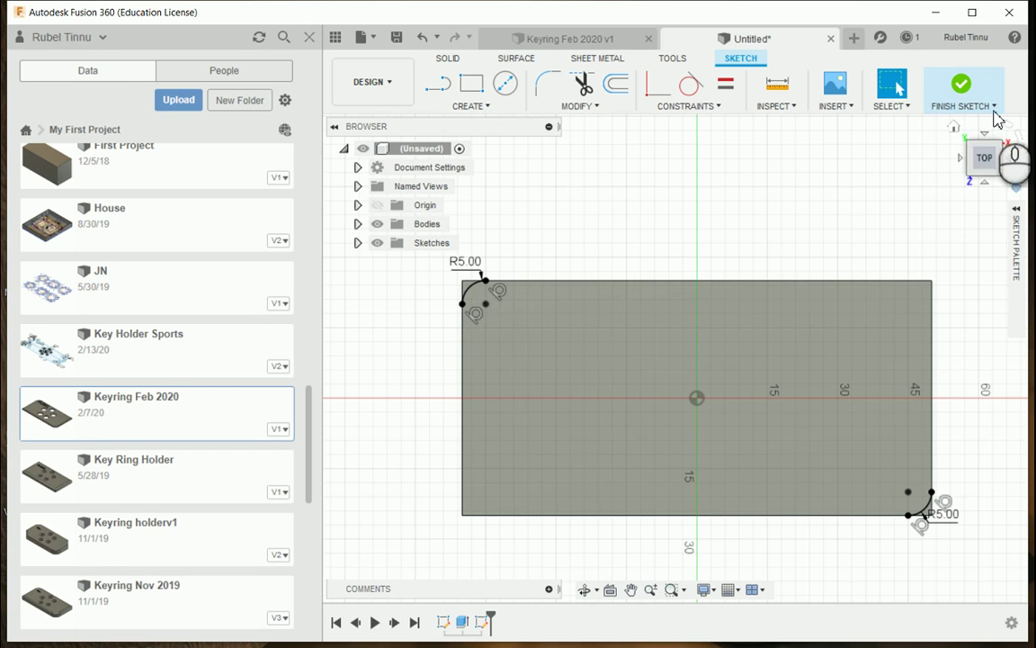
{"action": "left_click", "coordinate": [955, 130]}
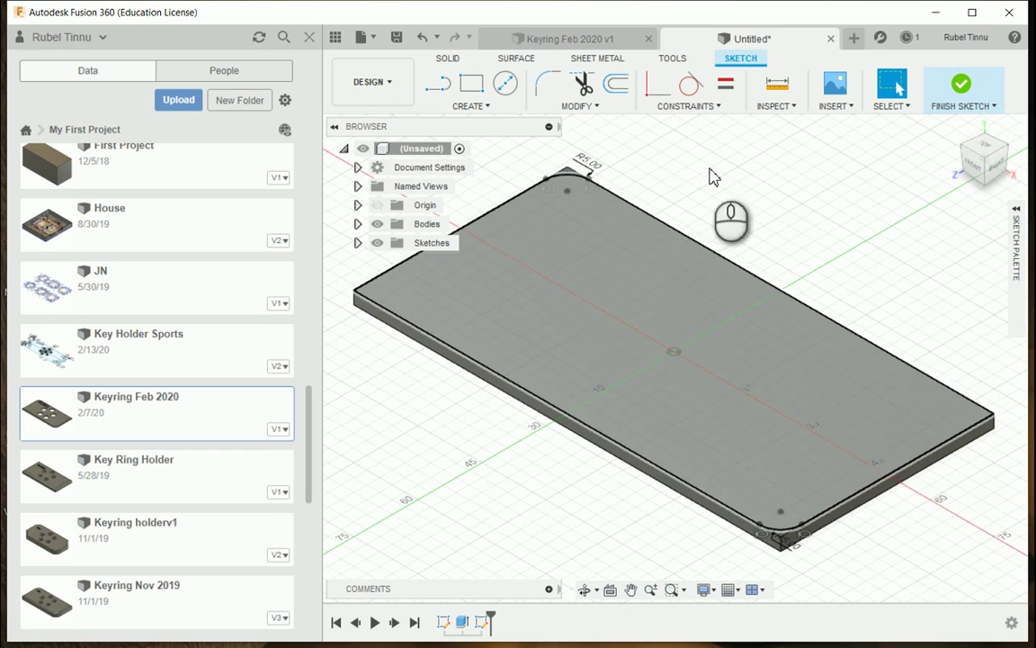
{"action": "left_click", "coordinate": [961, 88]}
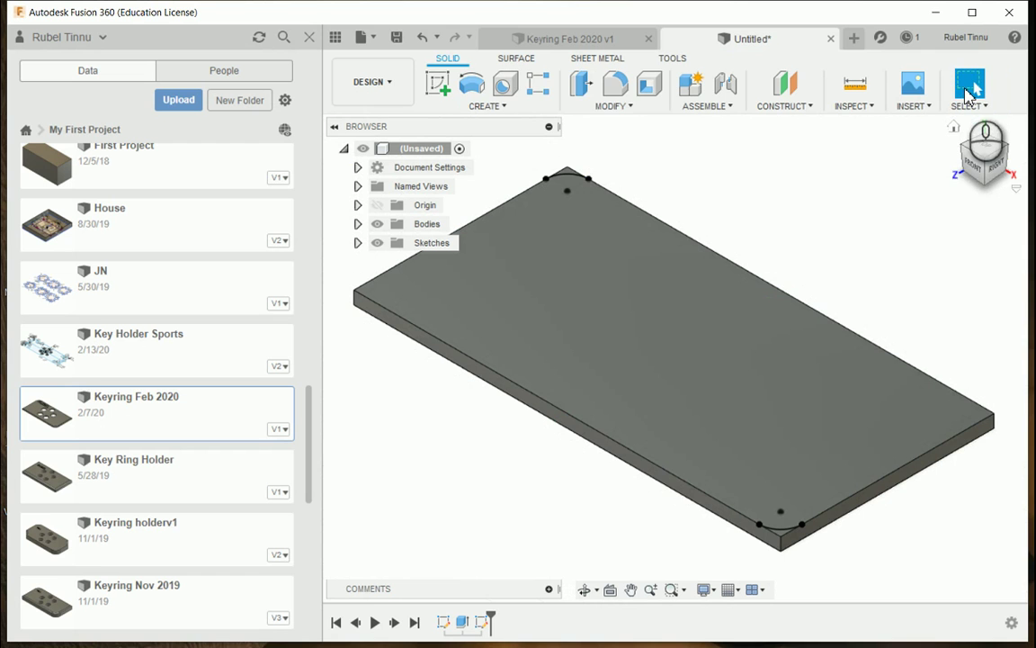
Step: Cut away both small corner profiles outside the arcs with Press Pull at a distance of -3 mm
{"action": "left_click", "coordinate": [621, 106]}
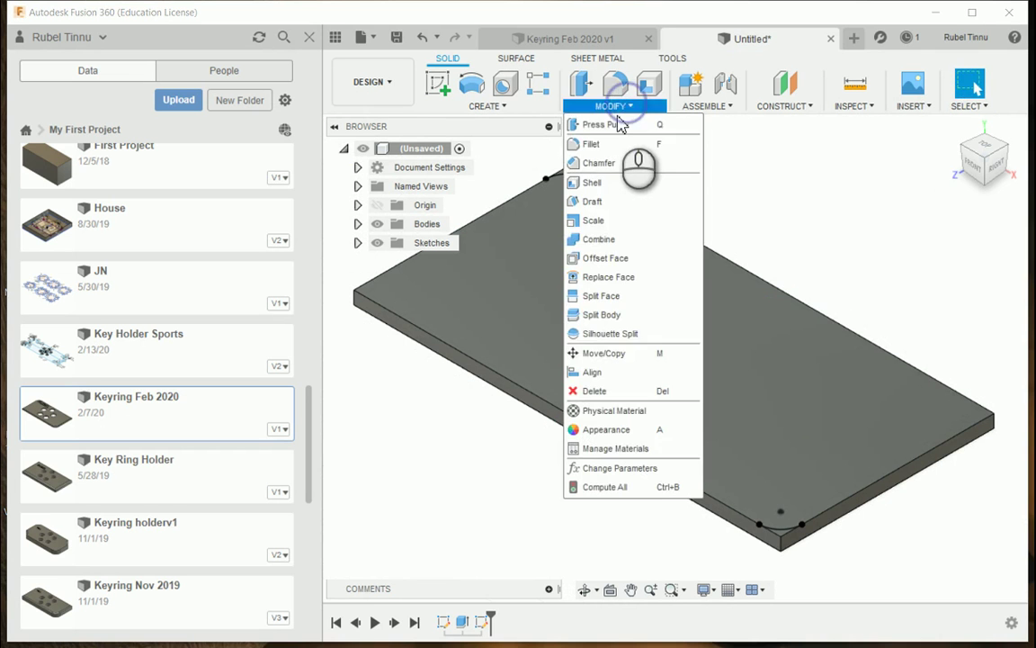
{"action": "left_click", "coordinate": [601, 125]}
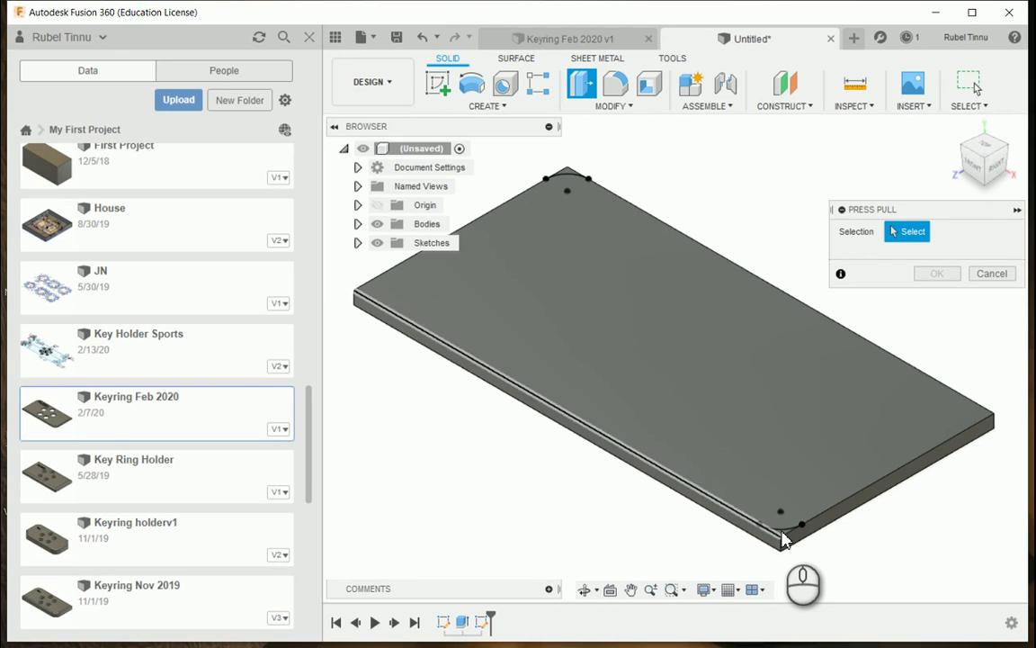
{"action": "scroll", "coordinate": [788, 530], "scroll_direction": "up", "scroll_amount": 2}
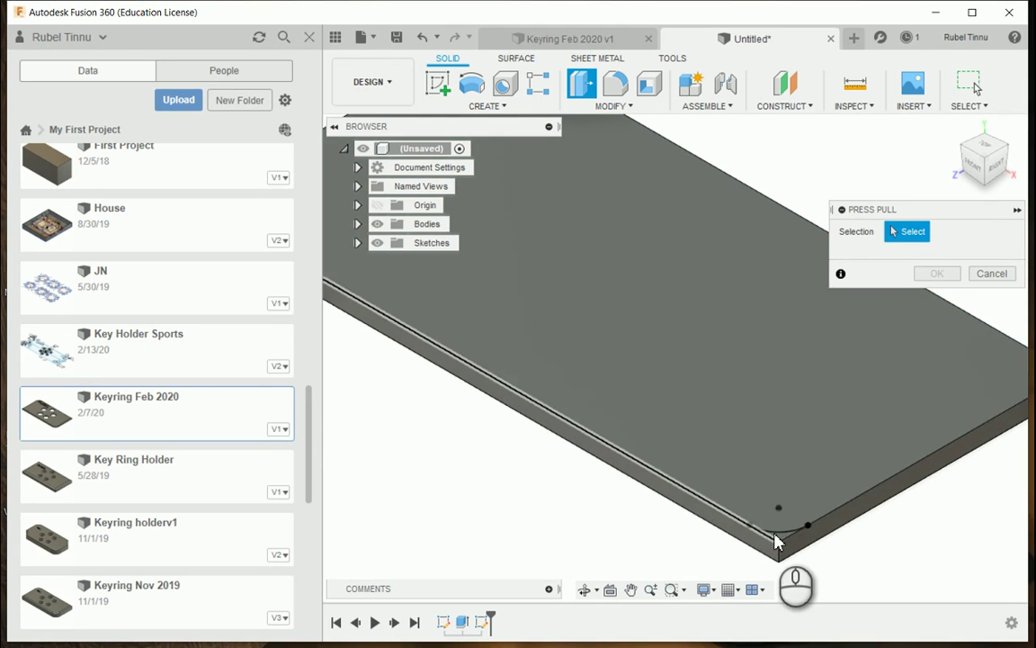
{"action": "left_click", "coordinate": [780, 538]}
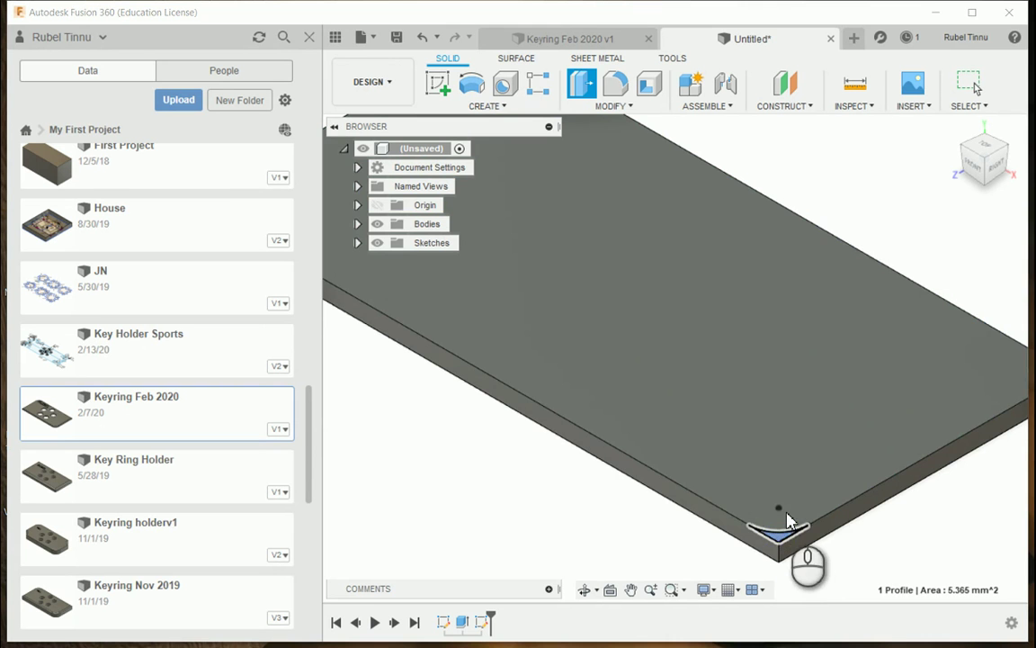
{"action": "scroll", "coordinate": [809, 389], "scroll_direction": "down", "scroll_amount": 2}
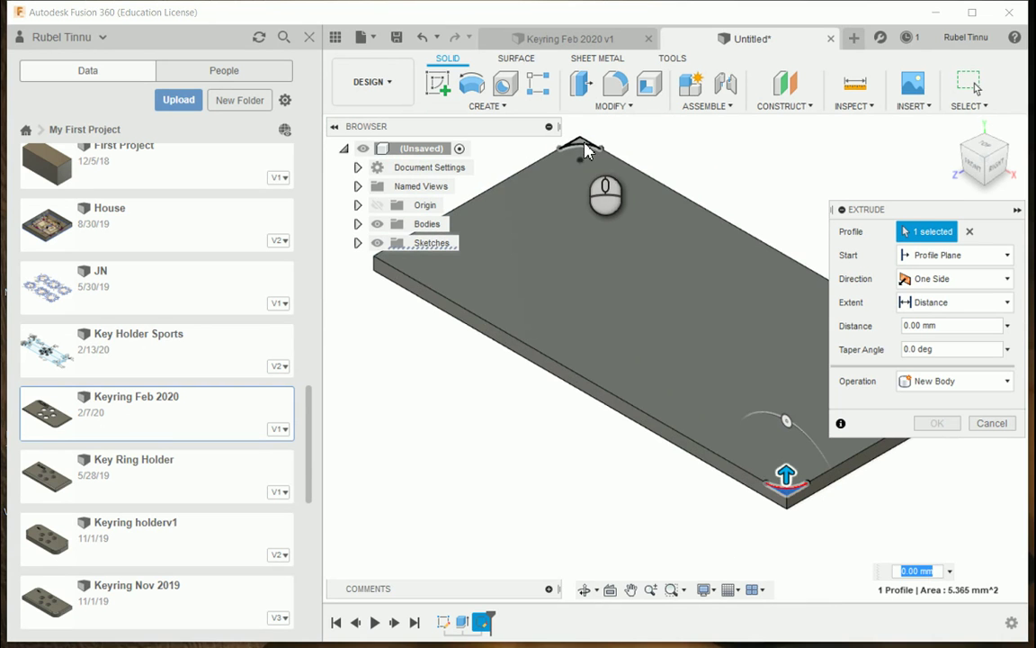
{"action": "left_click", "coordinate": [583, 149]}
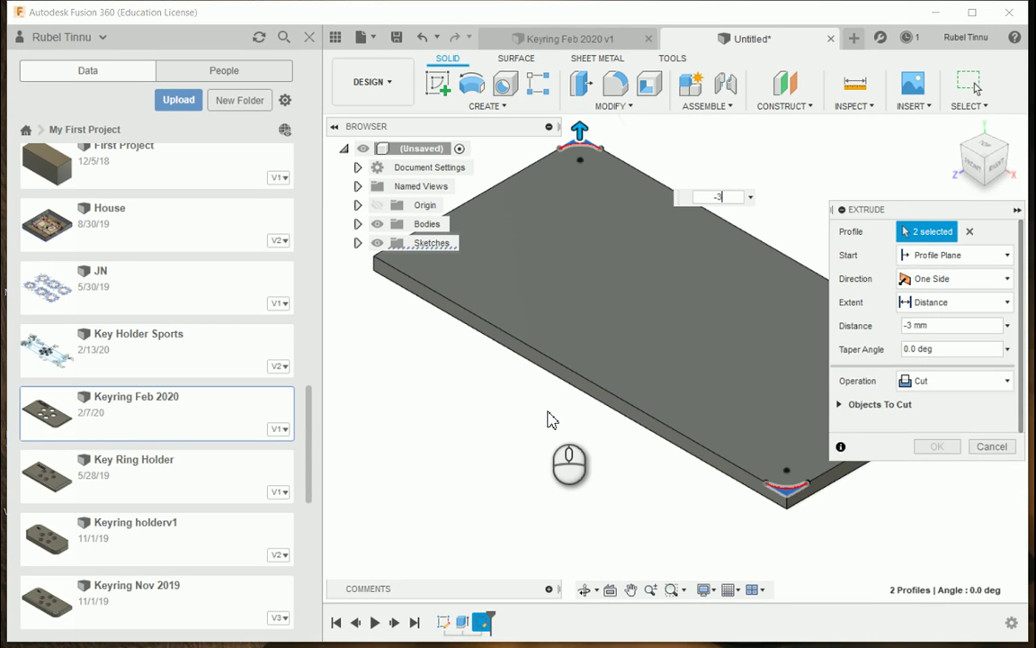
{"action": "key", "text": "Return"}
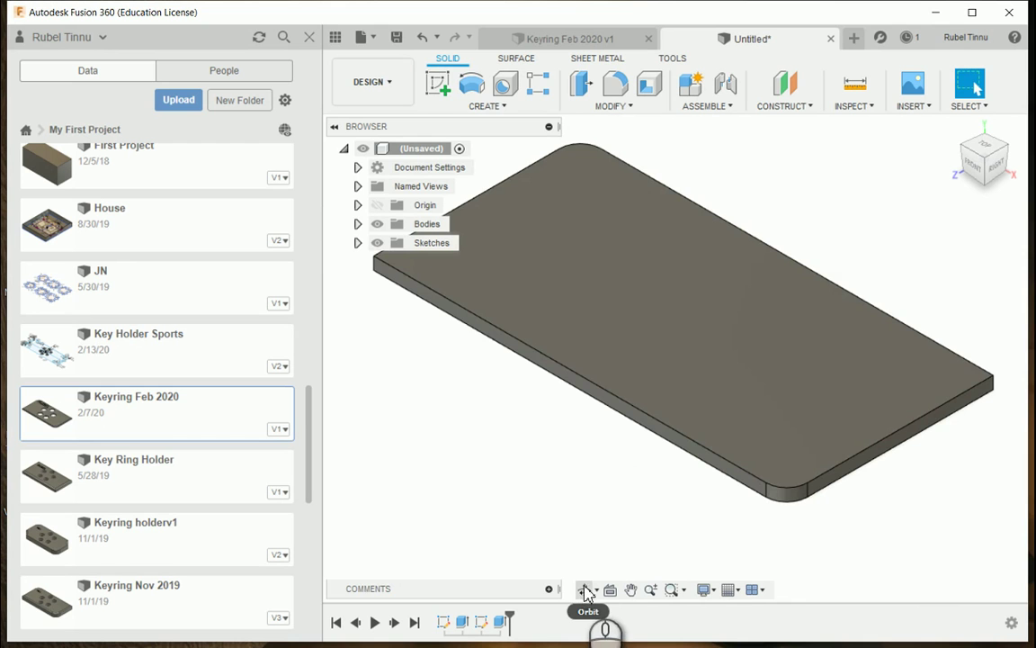
Step: Start a new sketch on the plate's top face
{"action": "left_click", "coordinate": [616, 36]}
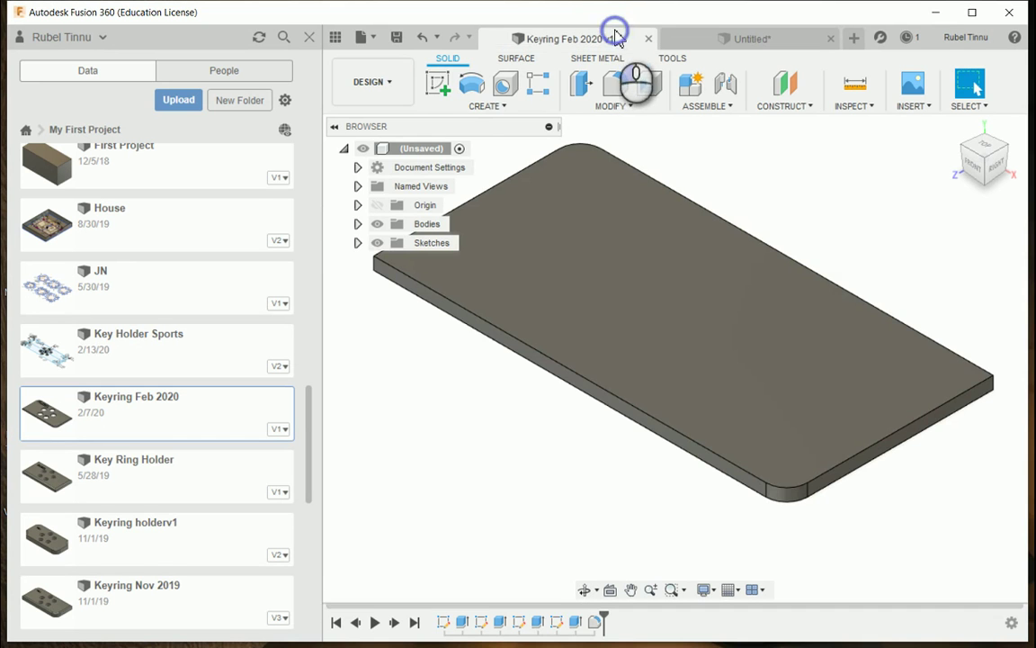
{"action": "left_click", "coordinate": [708, 39]}
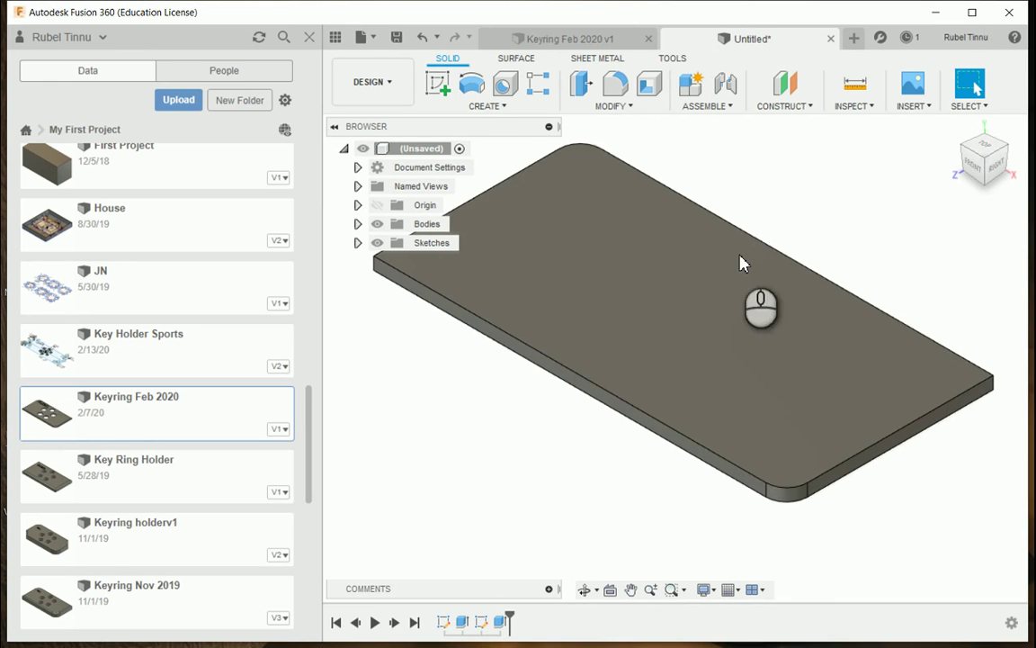
{"action": "left_click", "coordinate": [438, 85]}
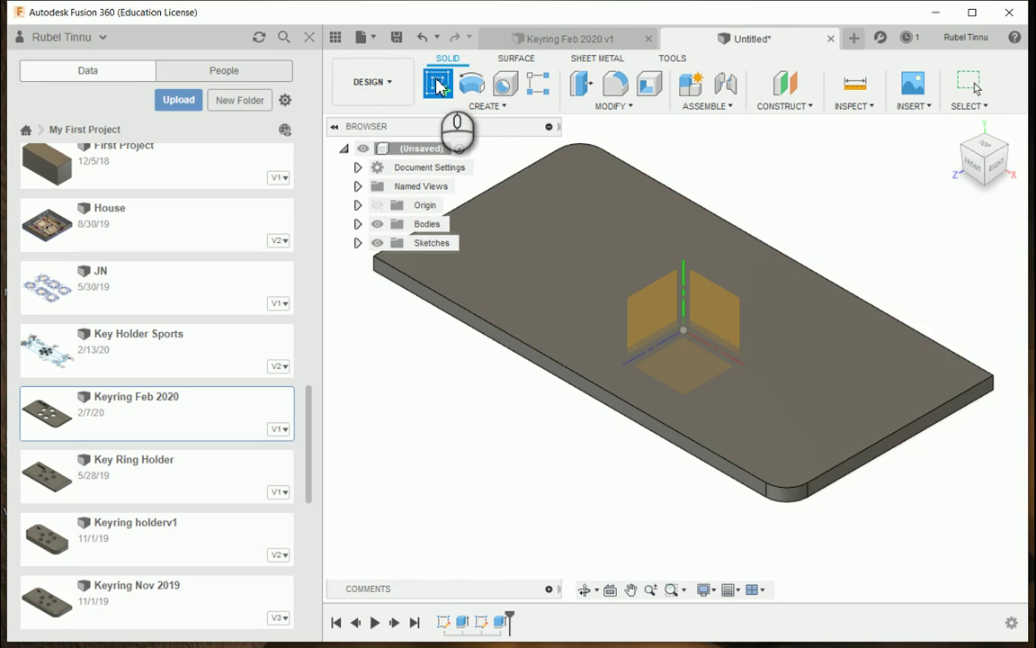
{"action": "left_click", "coordinate": [689, 362]}
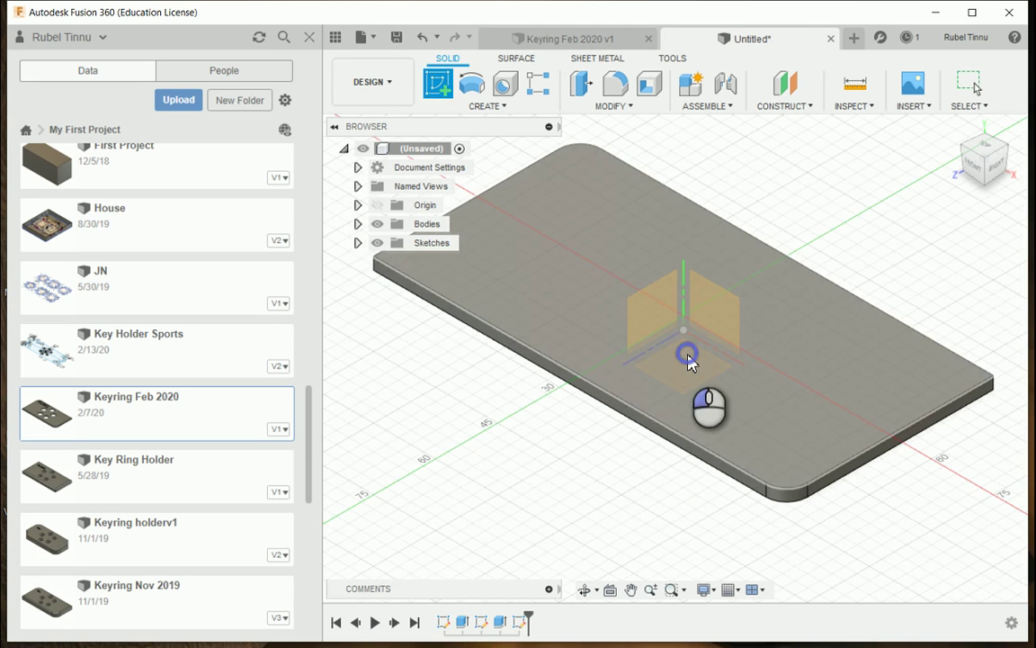
{"action": "left_click", "coordinate": [628, 592]}
{"action": "mouse_move", "coordinate": [601, 497]}
{"action": "left_mouse_down"}
{"action": "mouse_move", "coordinate": [678, 537]}
{"action": "mouse_move", "coordinate": [690, 570]}
{"action": "left_mouse_up"}
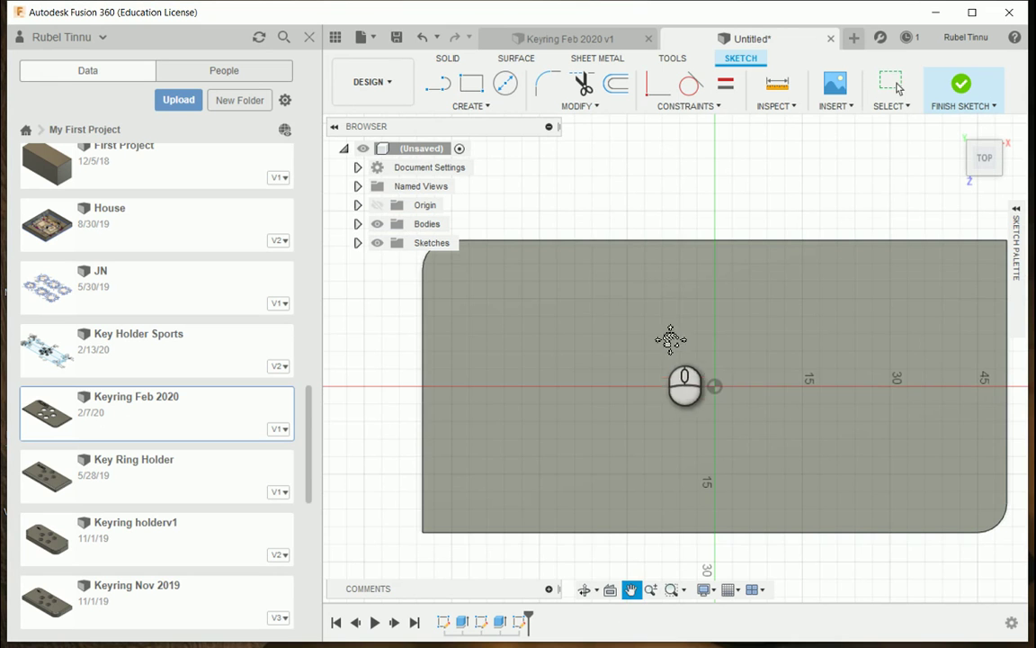
{"action": "key", "text": "Escape"}
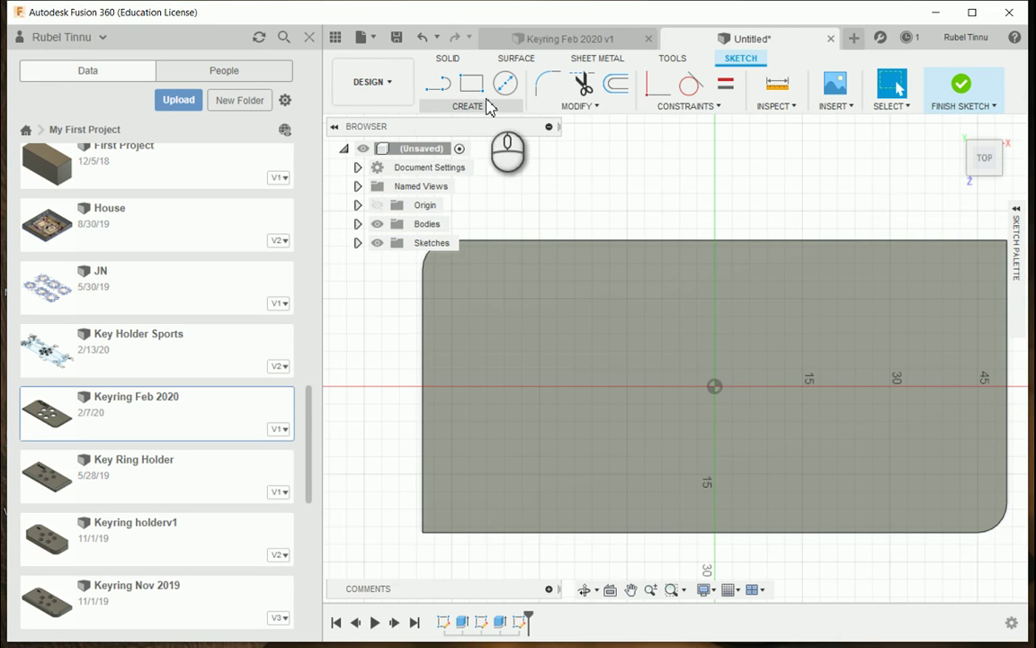
Step: Sketch a centre-diameter circle of 12 mm near the plate's upper edge, slightly left of the vertical axis
{"action": "left_click", "coordinate": [487, 107]}
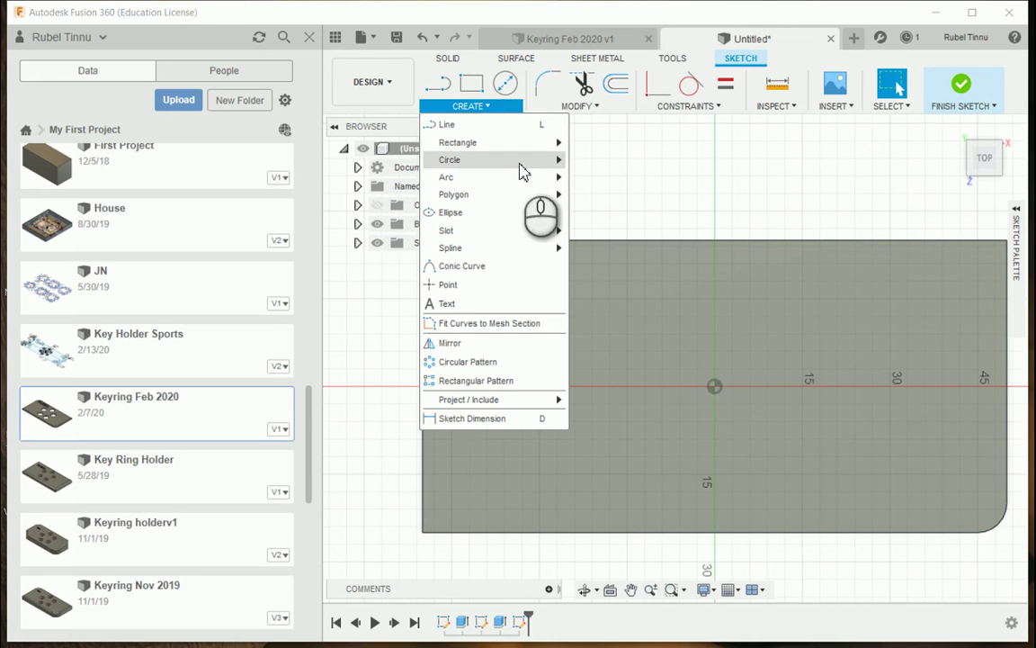
{"action": "mouse_move", "coordinate": [546, 168]}
{"action": "left_click", "coordinate": [614, 162]}
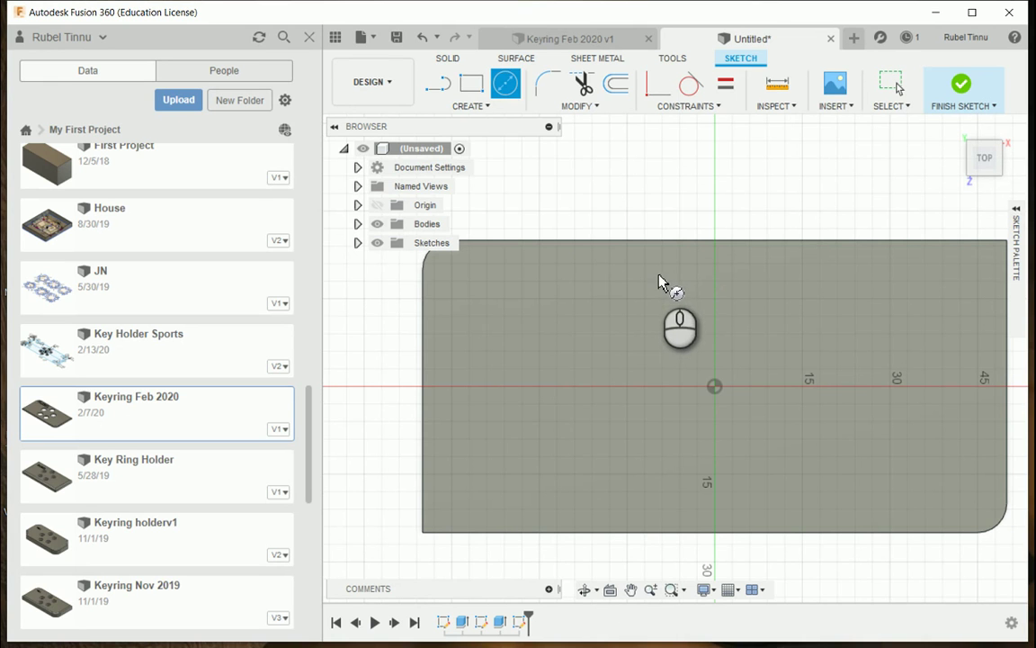
{"action": "left_click_drag", "start_coordinate": [659, 276], "coordinate": [677, 300]}
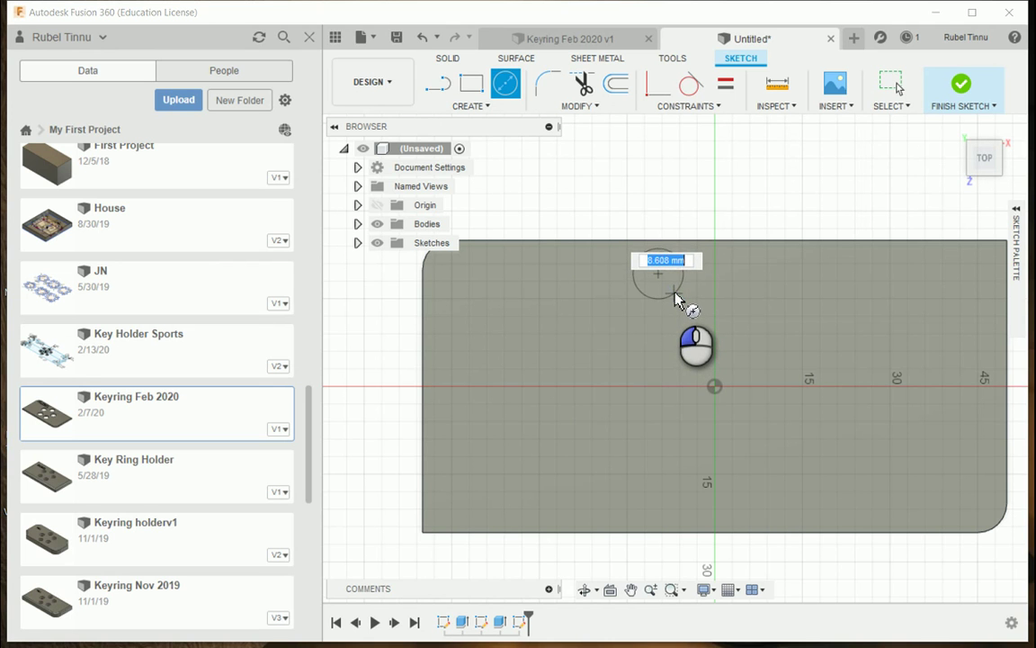
{"action": "type", "text": "11"}
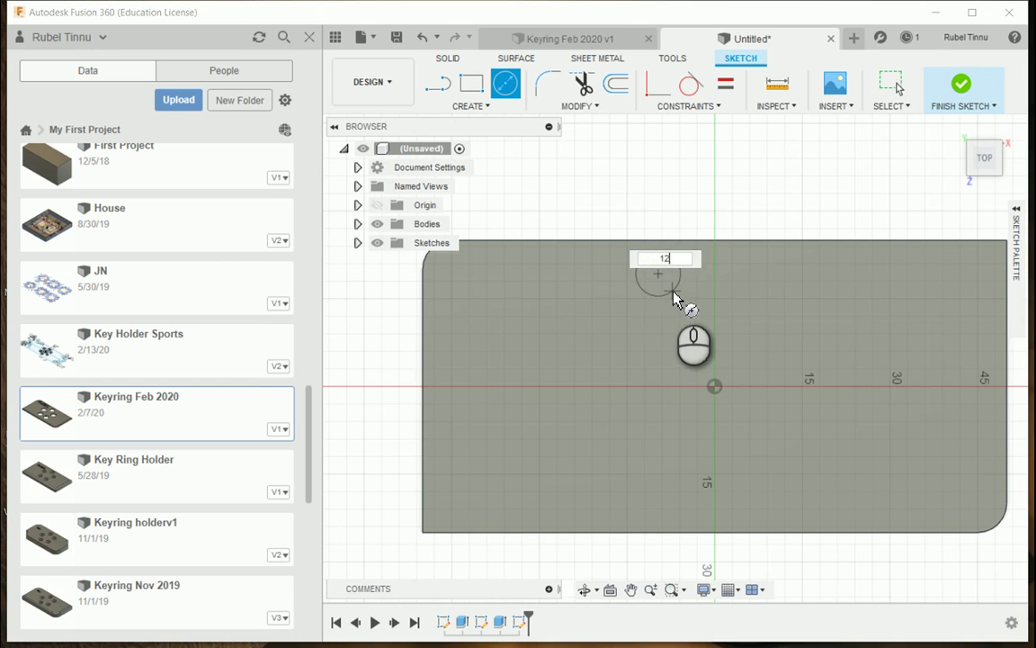
{"action": "key", "text": "Return"}
{"action": "key", "text": "Escape"}
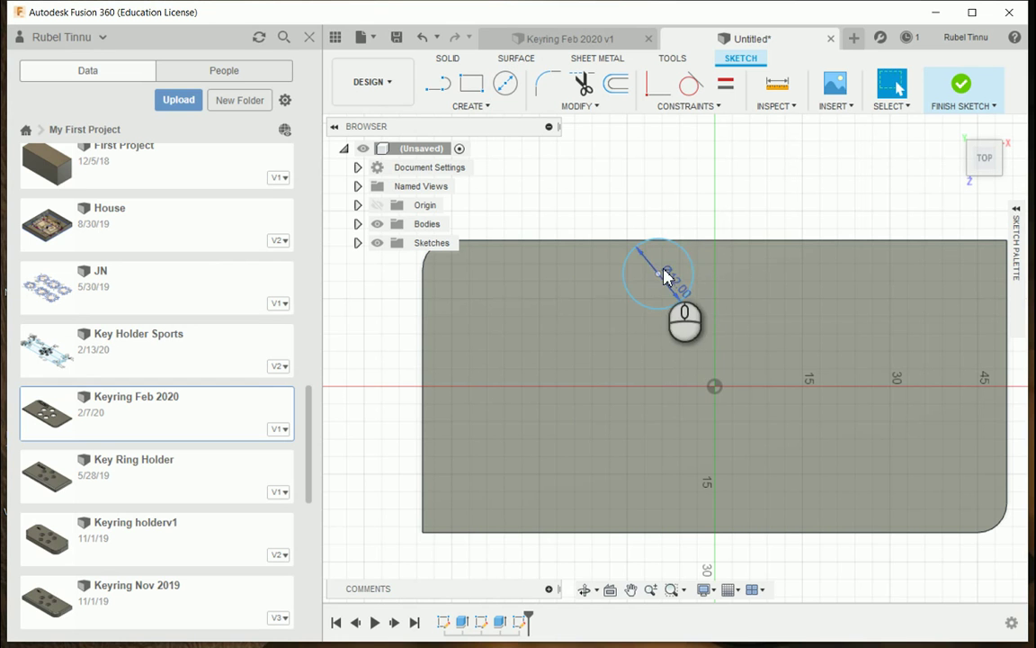
Step: Move the 12 mm circle by its centre point to about X -7.7 mm, Z -17.7 mm
{"action": "left_click", "coordinate": [659, 280]}
{"action": "left_click_drag", "start_coordinate": [660, 281], "coordinate": [664, 299]}
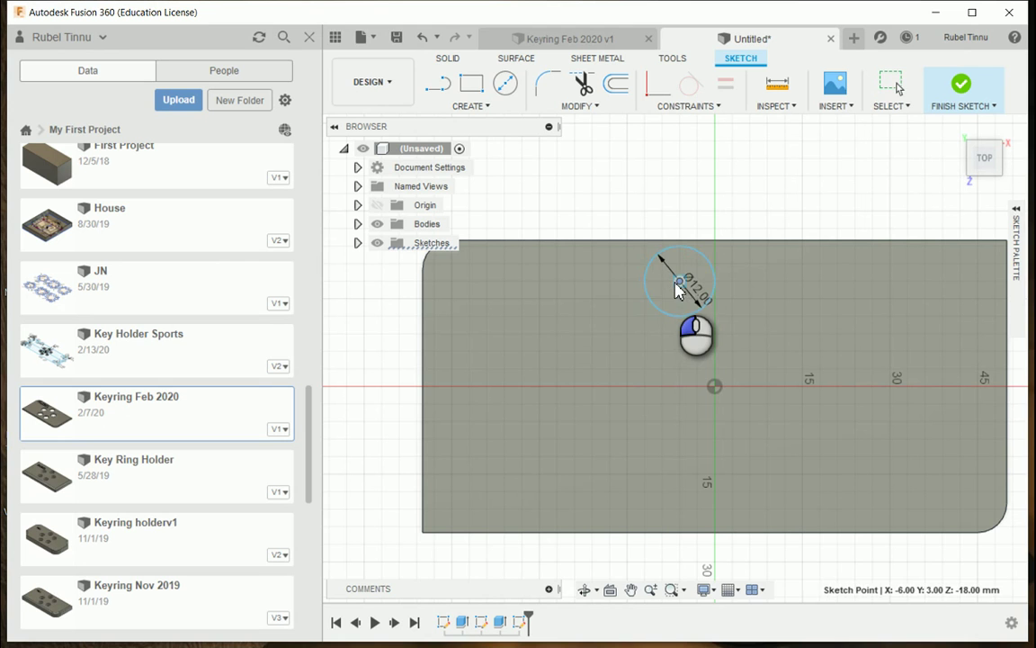
{"action": "left_click_drag", "start_coordinate": [679, 286], "coordinate": [671, 287]}
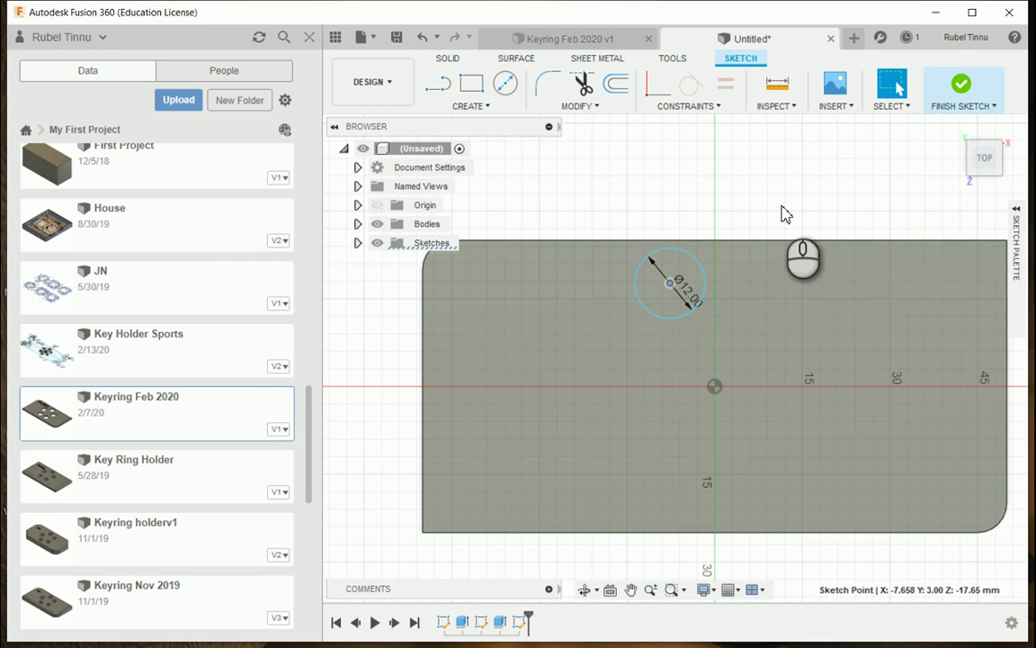
Step: Align the circle's centre vertically with the origin using a Horizontal/Vertical constraint
{"action": "left_click", "coordinate": [714, 112]}
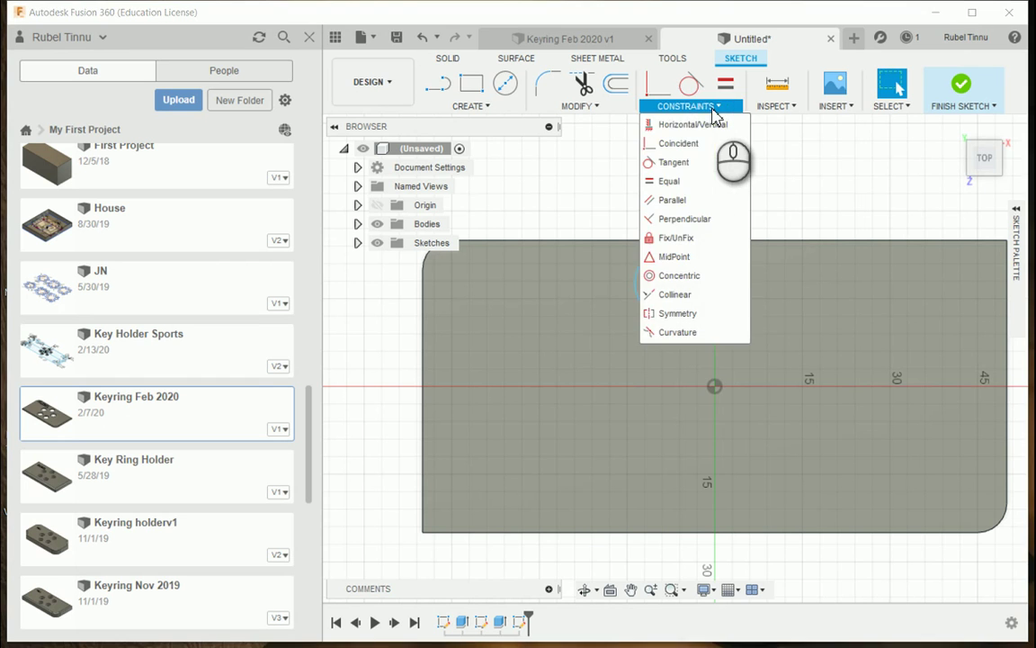
{"action": "left_click", "coordinate": [717, 122]}
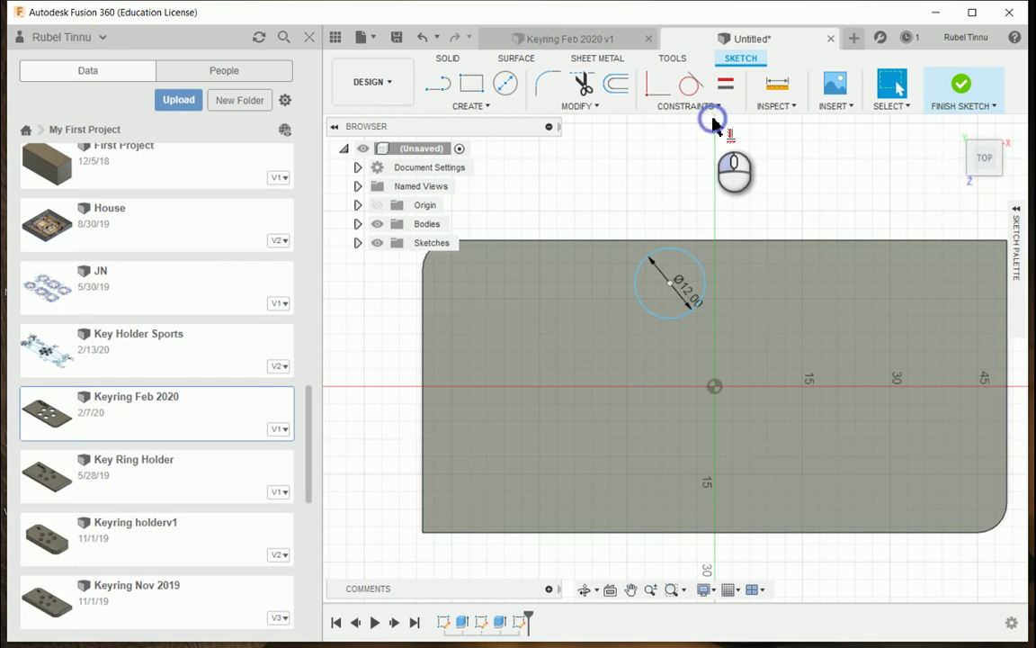
{"action": "left_click", "coordinate": [670, 283]}
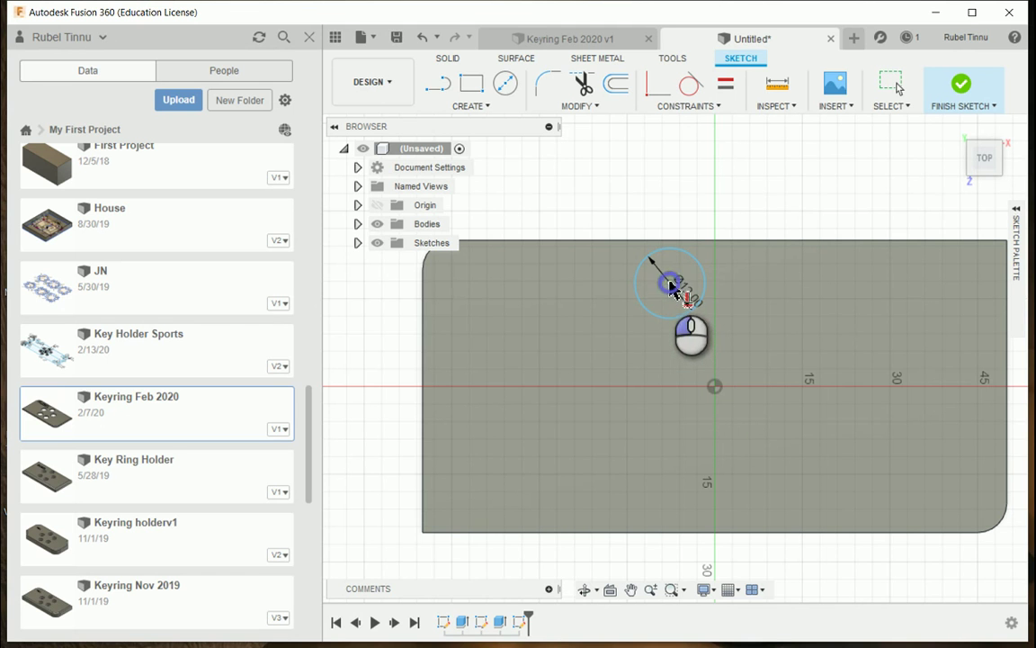
{"action": "left_click", "coordinate": [715, 388]}
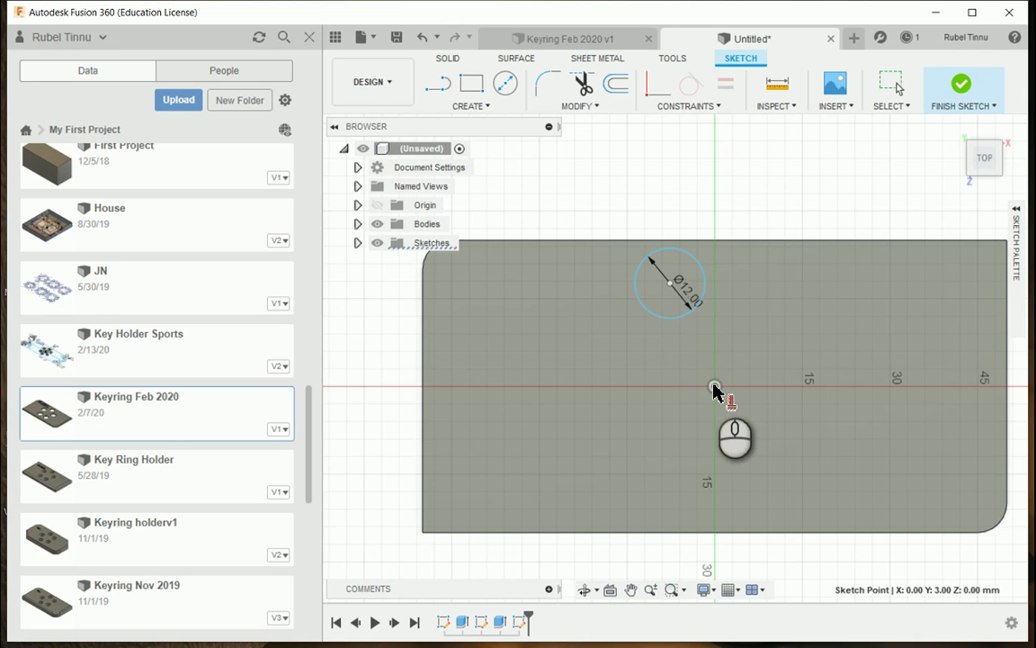
{"action": "left_click", "coordinate": [671, 284]}
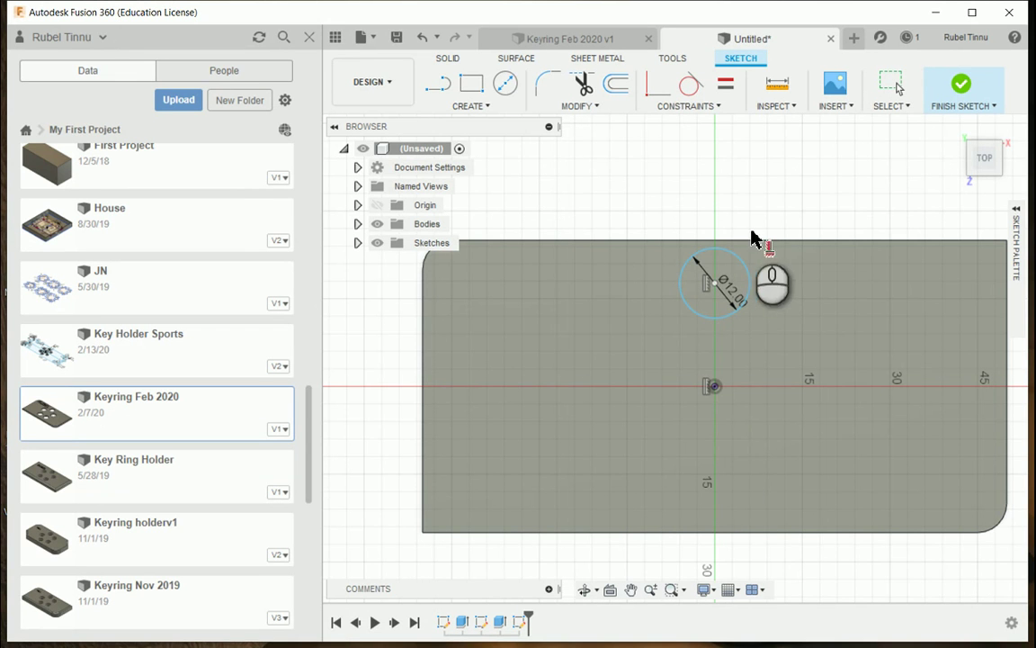
{"action": "left_click", "coordinate": [713, 111]}
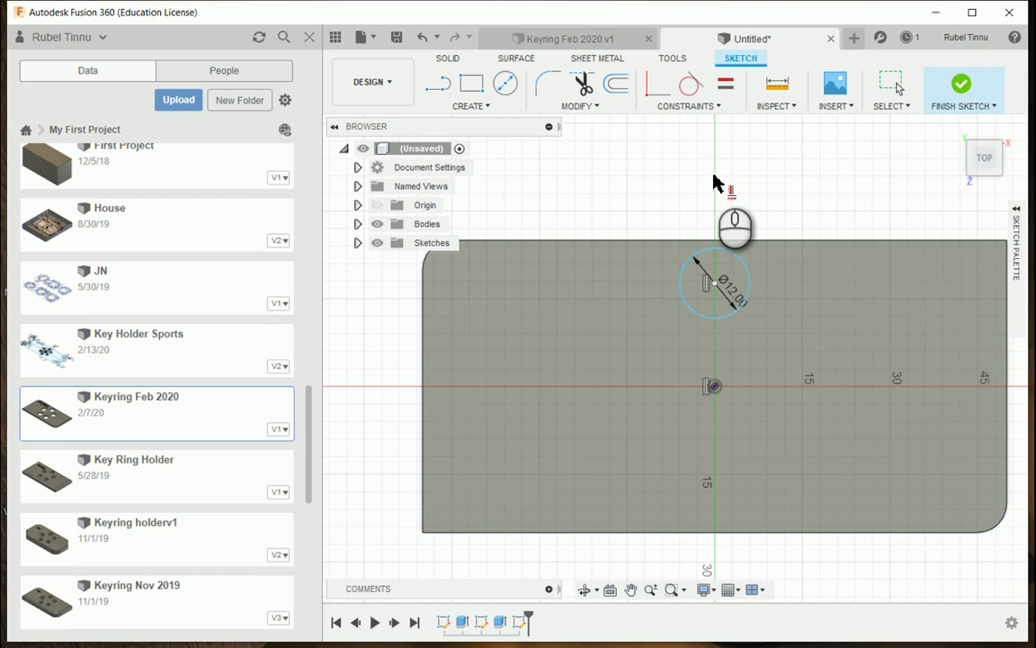
{"action": "key", "text": "Escape"}
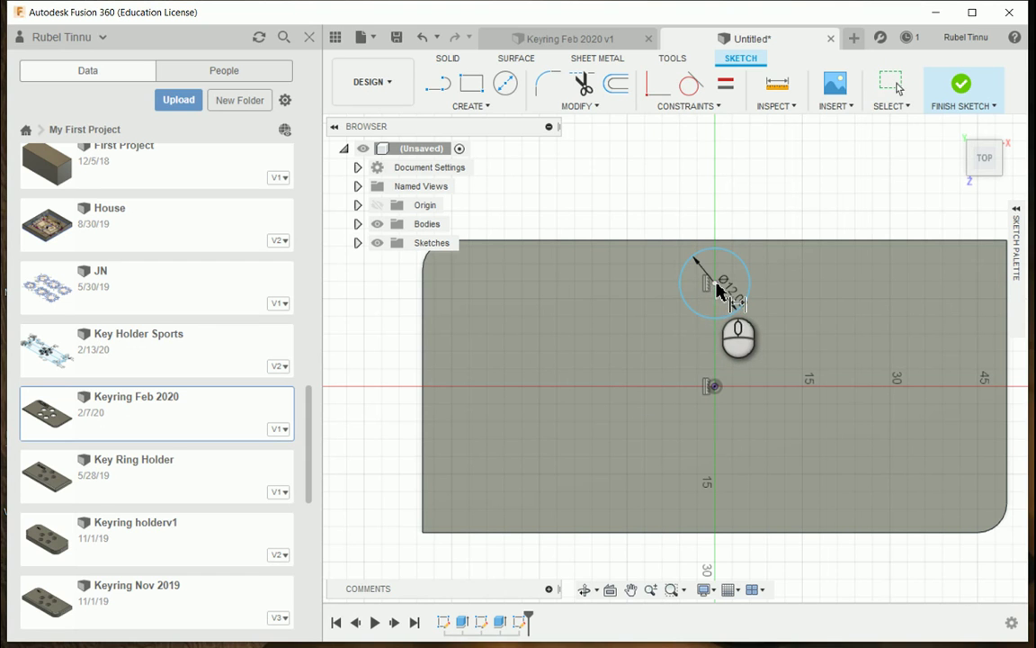
Step: Dimension the vertical distance between the circle's centre and the origin as 15 mm
{"action": "left_click", "coordinate": [715, 388]}
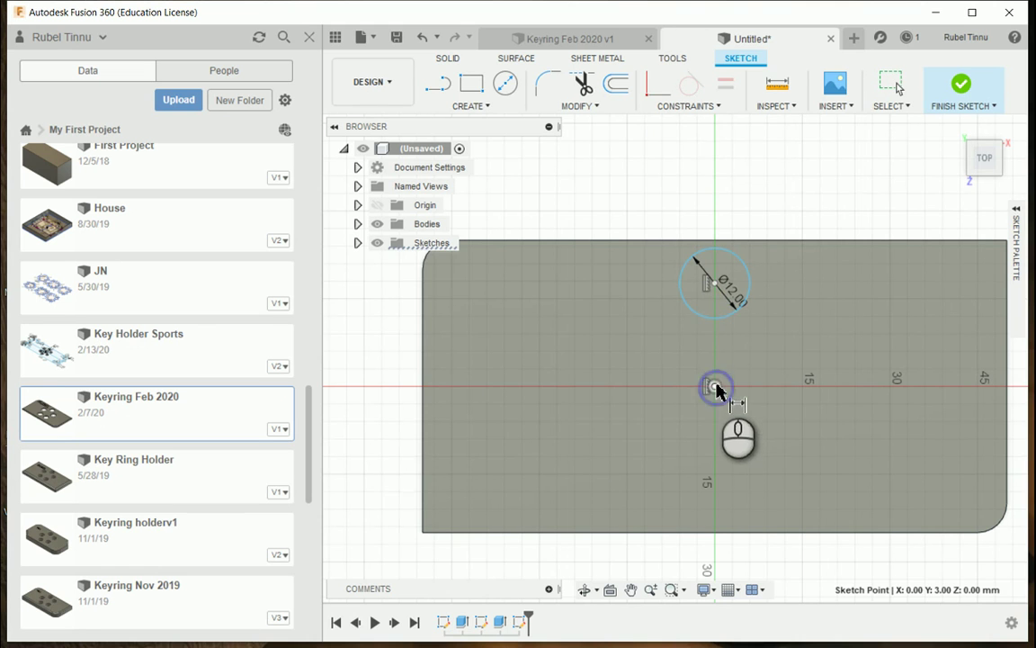
{"action": "left_click", "coordinate": [713, 284], "text": "ctrl"}
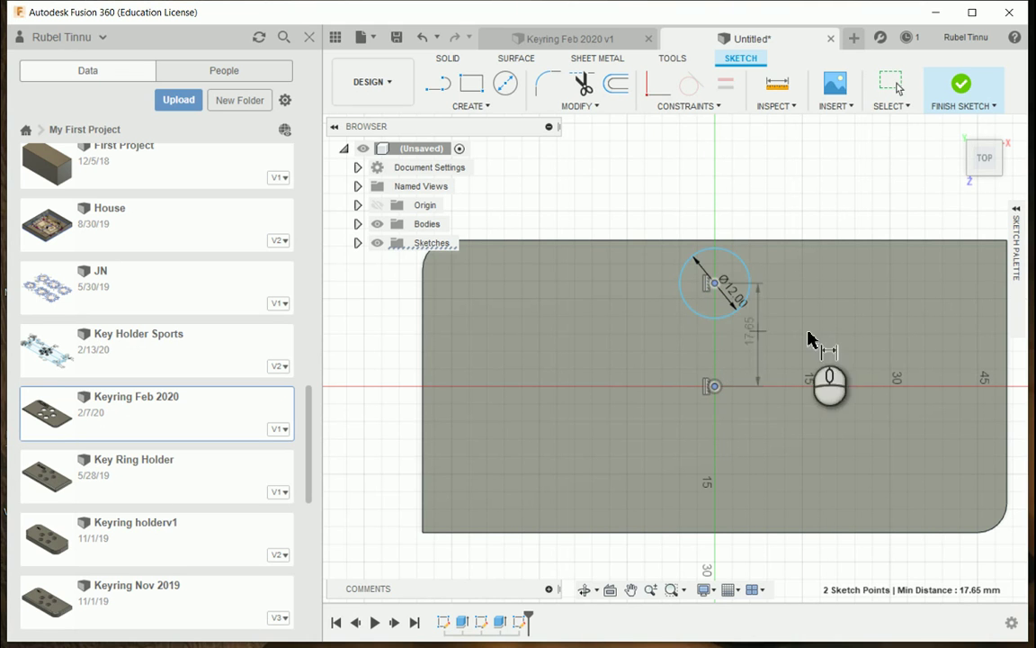
{"action": "left_click", "coordinate": [851, 331]}
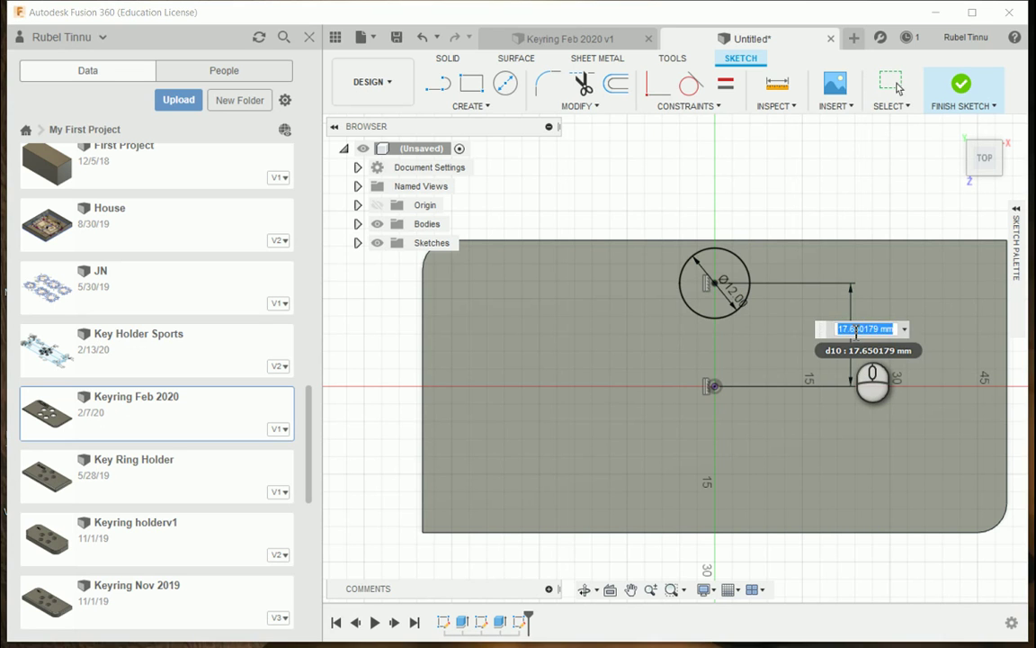
{"action": "key", "text": "Return"}
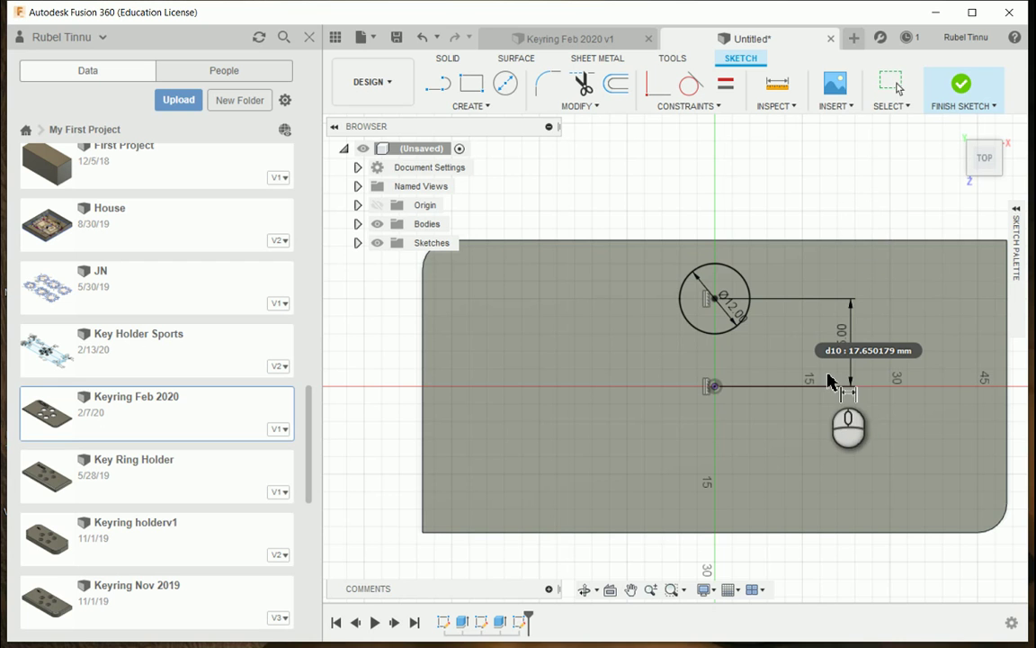
{"action": "key", "text": "Escape"}
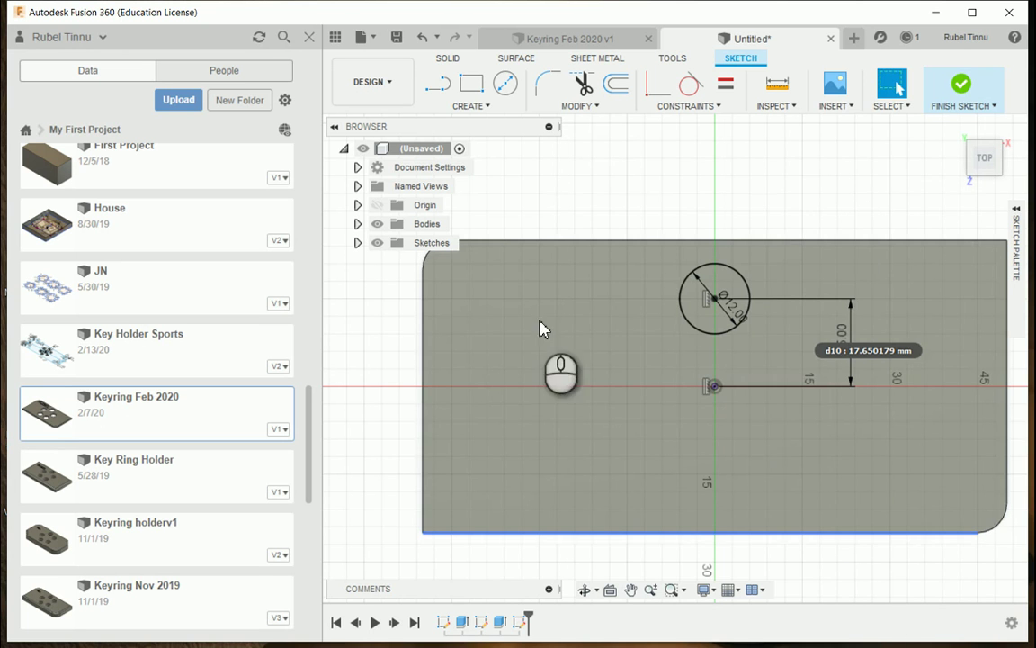
Step: Create a full circular pattern of the 12 mm circle around the origin with a quantity of 5, matching the Keyring Feb 2020 example
{"action": "left_click", "coordinate": [613, 45]}
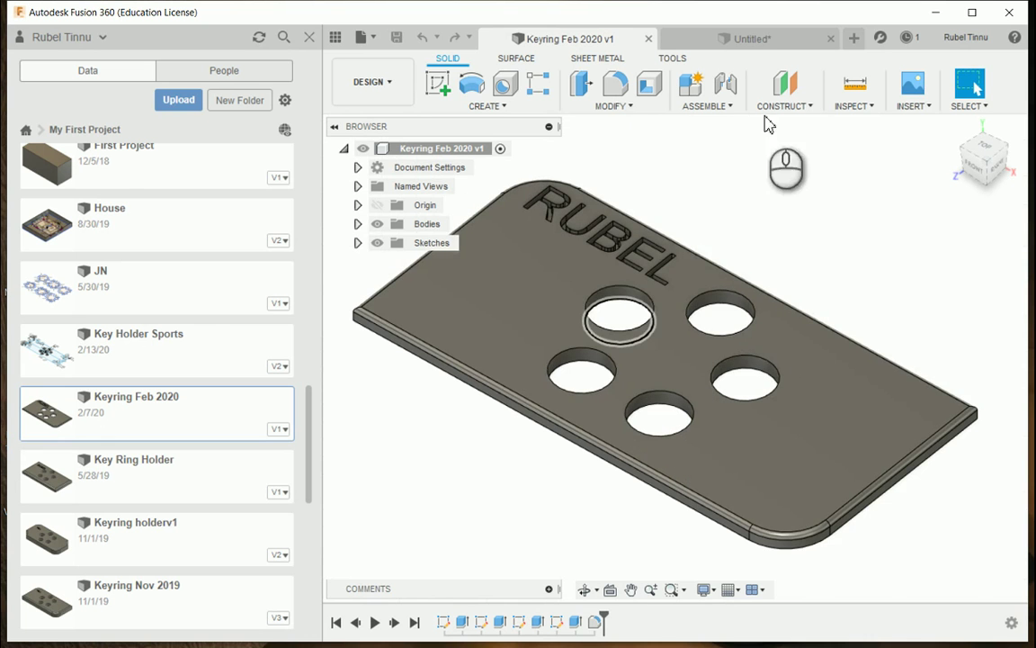
{"action": "left_click", "coordinate": [751, 40]}
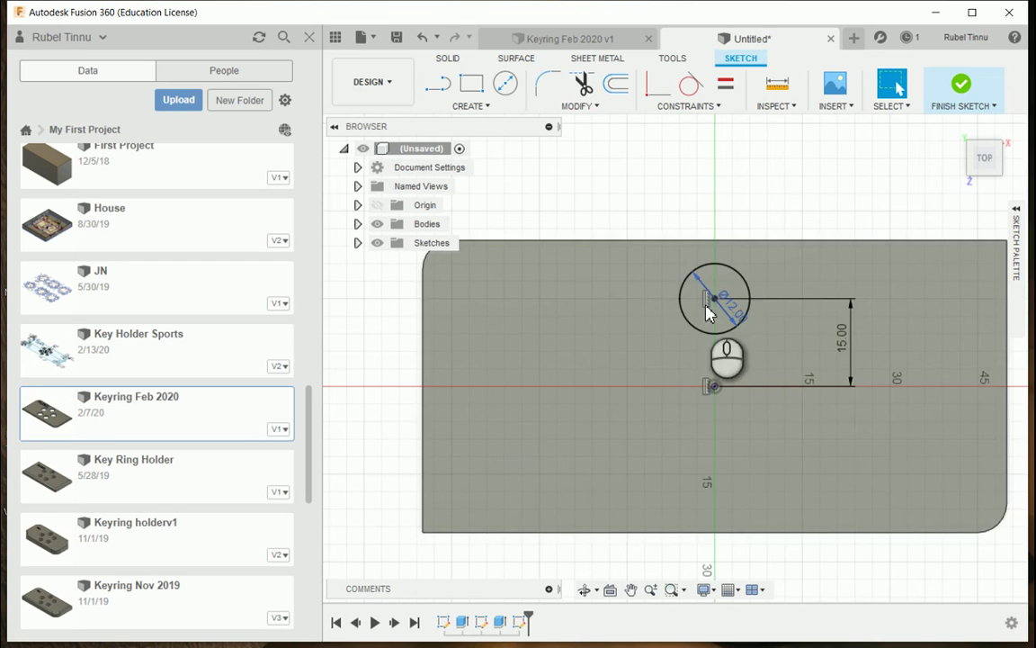
{"action": "left_click", "coordinate": [599, 40]}
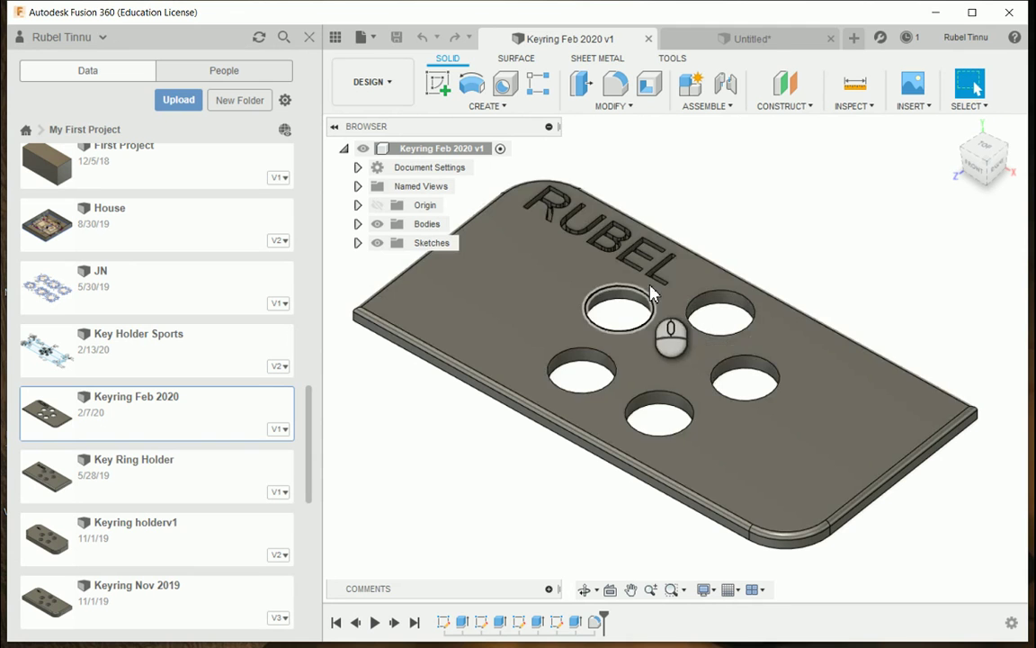
{"action": "left_click", "coordinate": [739, 36]}
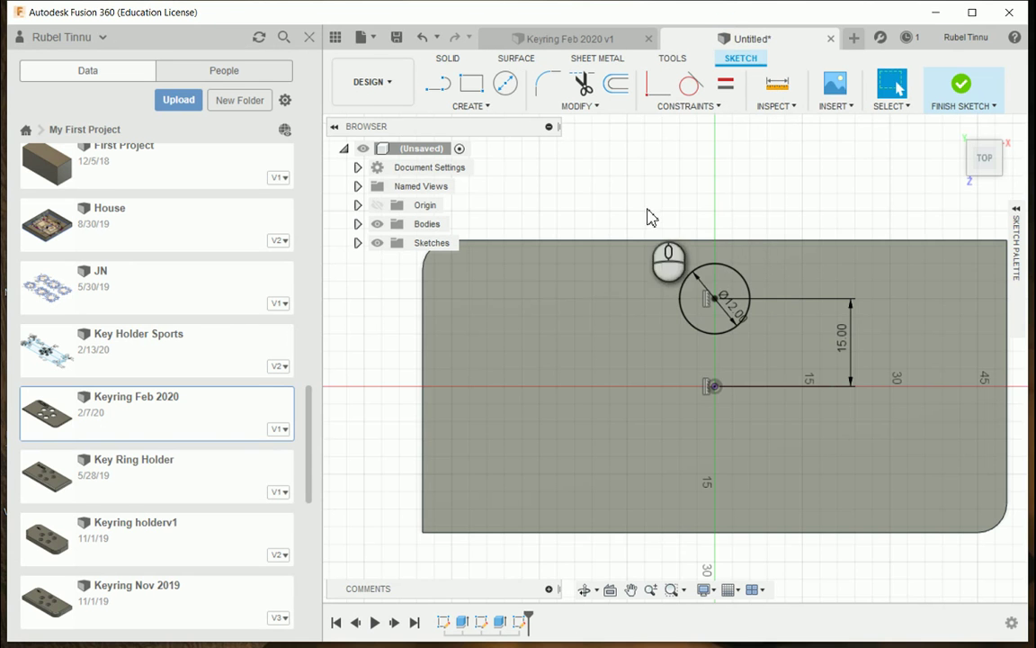
{"action": "left_click", "coordinate": [446, 108]}
{"action": "left_click", "coordinate": [518, 362]}
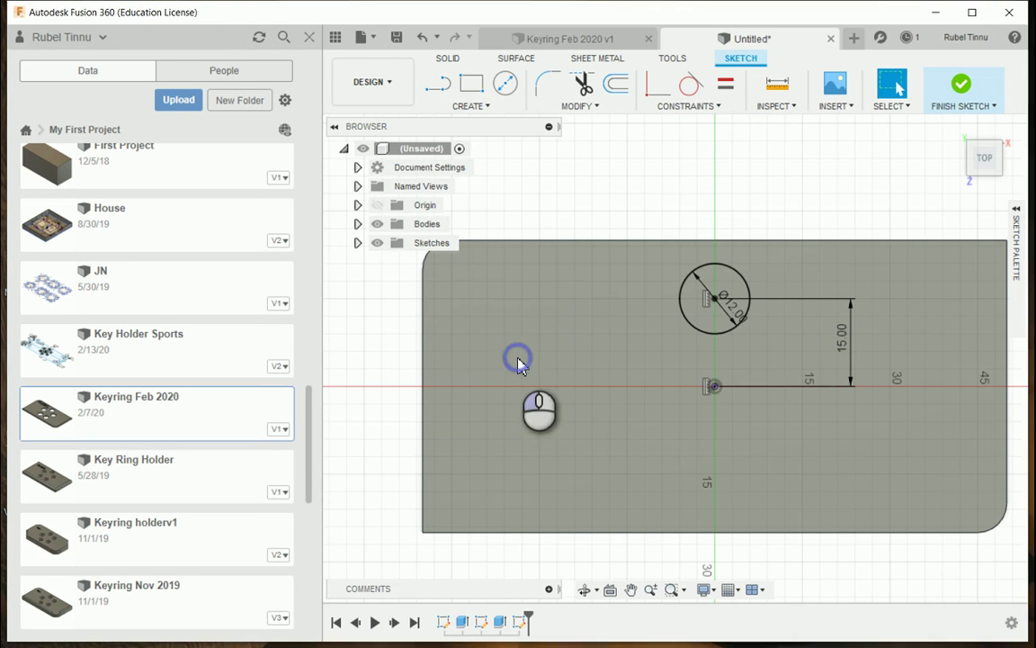
{"action": "left_click_drag", "start_coordinate": [852, 193], "coordinate": [859, 128]}
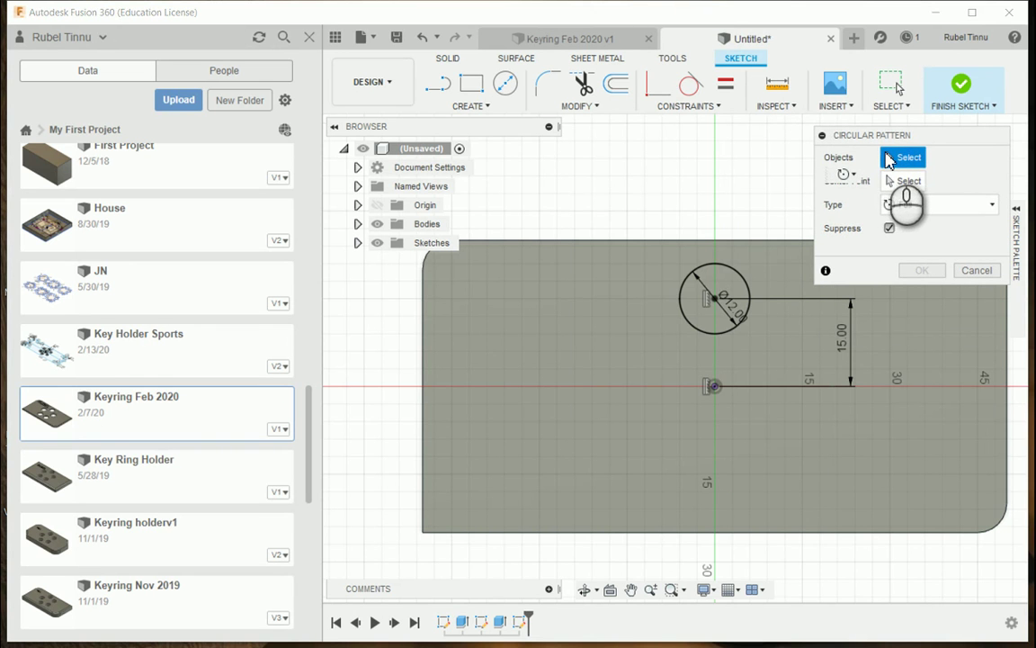
{"action": "left_click", "coordinate": [743, 284]}
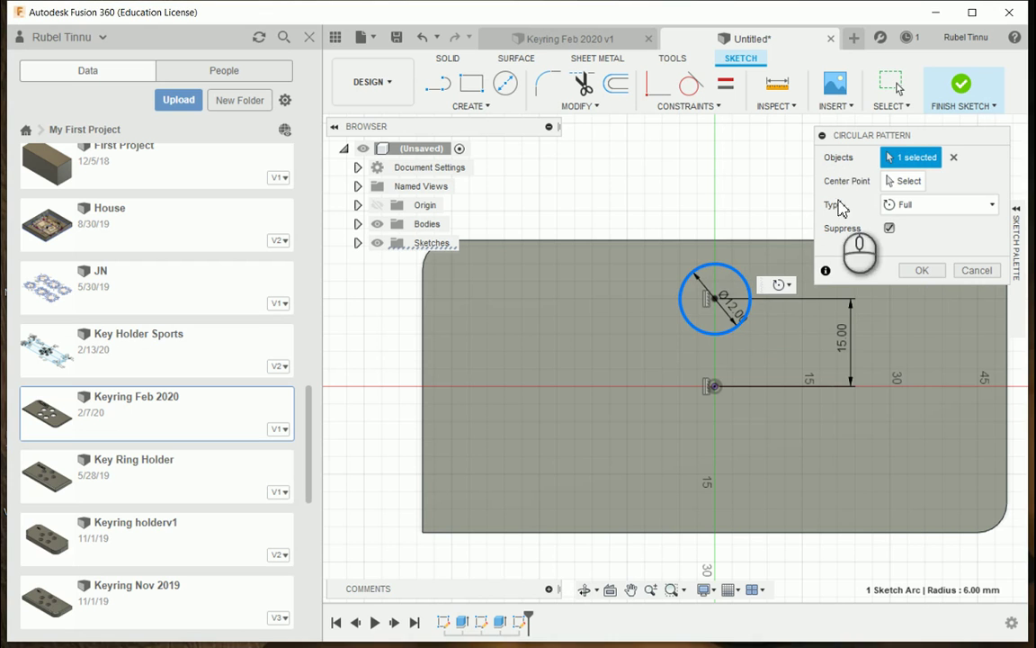
{"action": "left_click", "coordinate": [904, 181]}
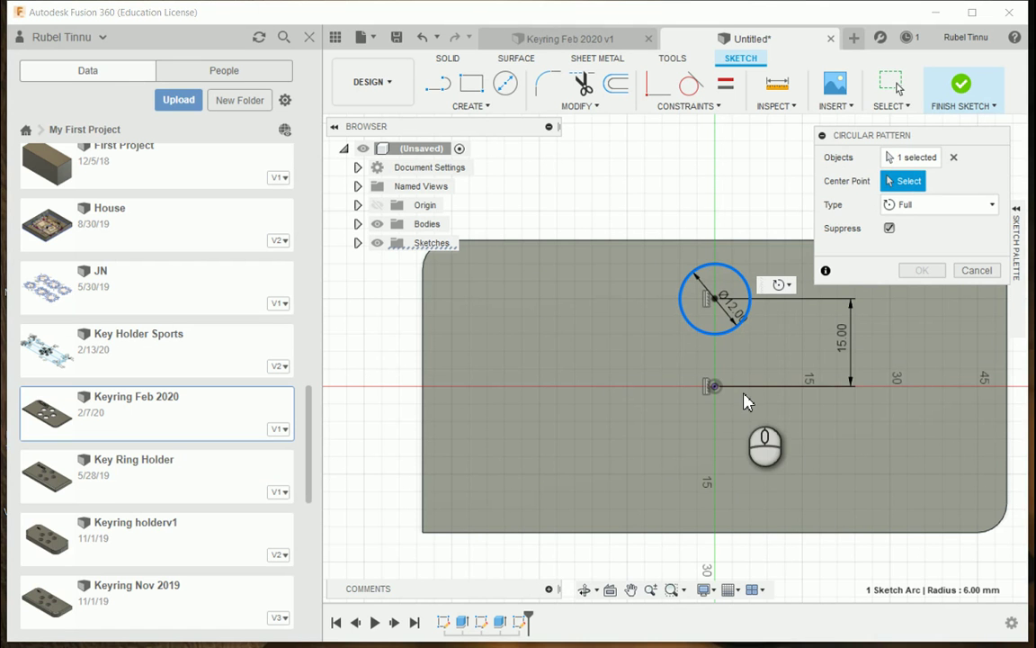
{"action": "left_click", "coordinate": [715, 388]}
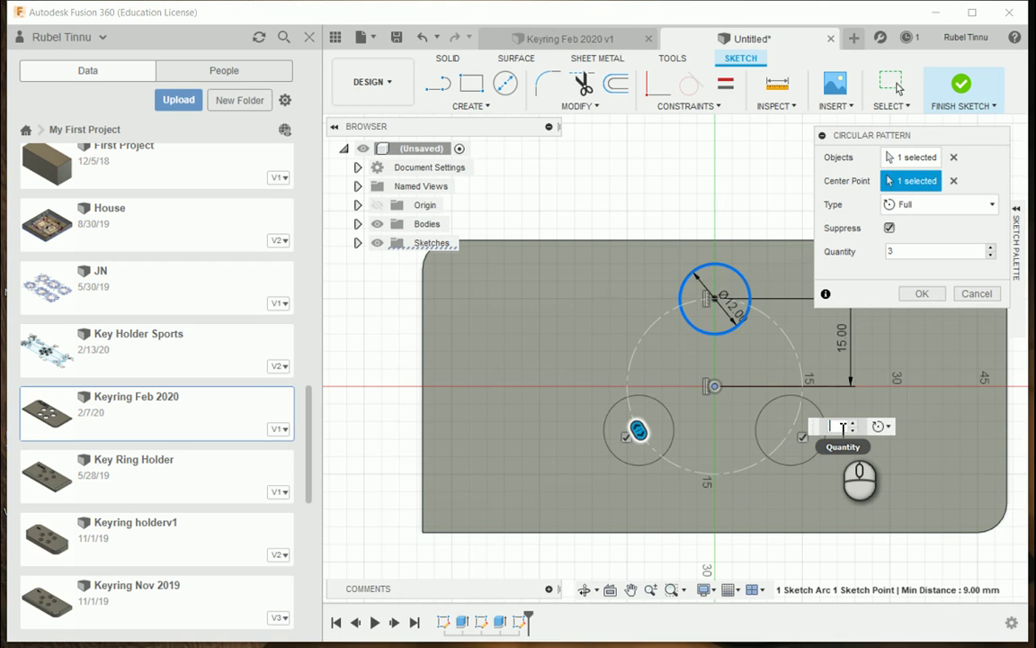
{"action": "key", "text": "Return"}
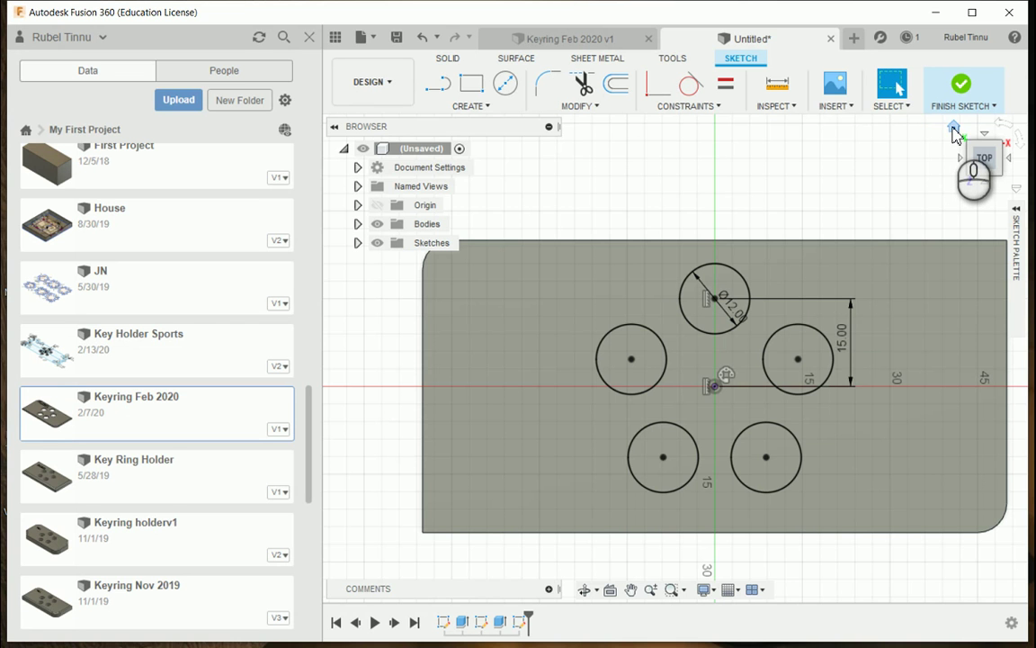
Step: Finish the sketch and cut all five 12 mm circles through the plate with a Press Pull distance of -3 mm
{"action": "left_click", "coordinate": [953, 130]}
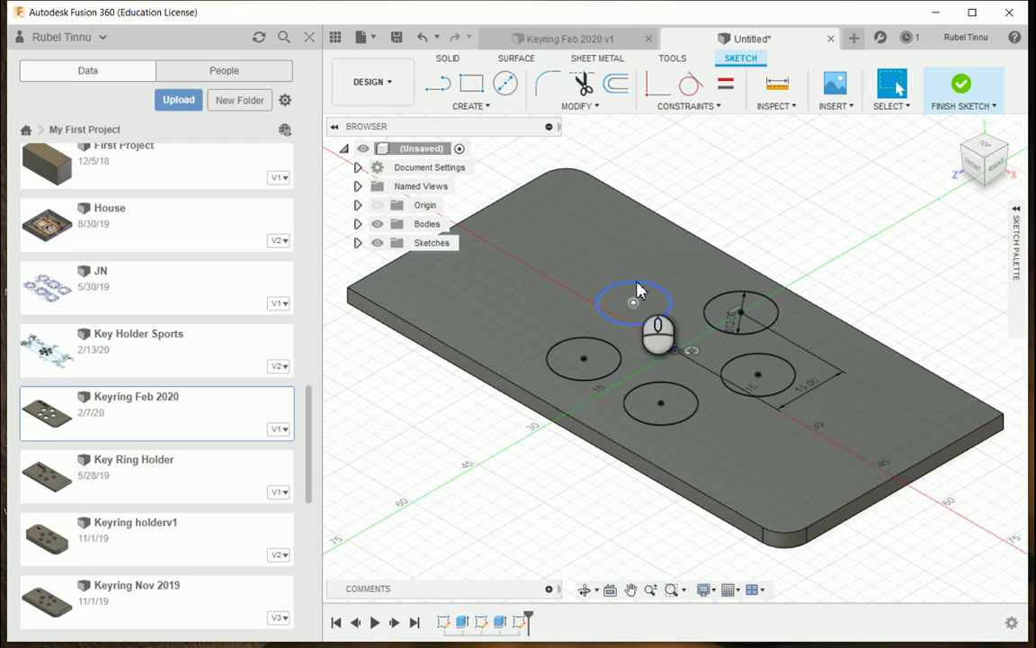
{"action": "left_click", "coordinate": [600, 40]}
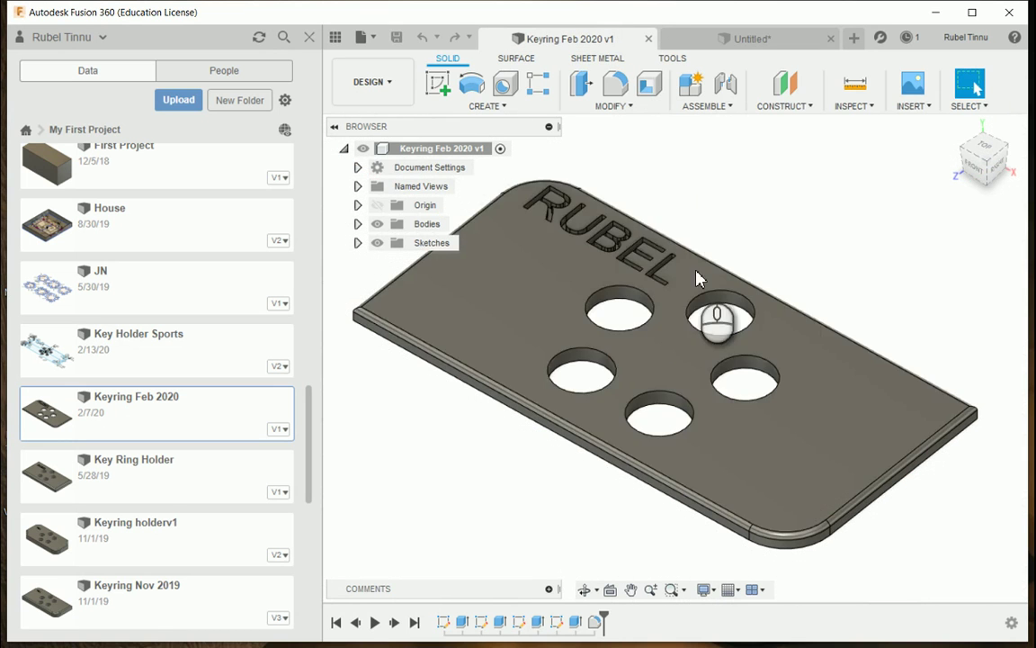
{"action": "left_click", "coordinate": [746, 40]}
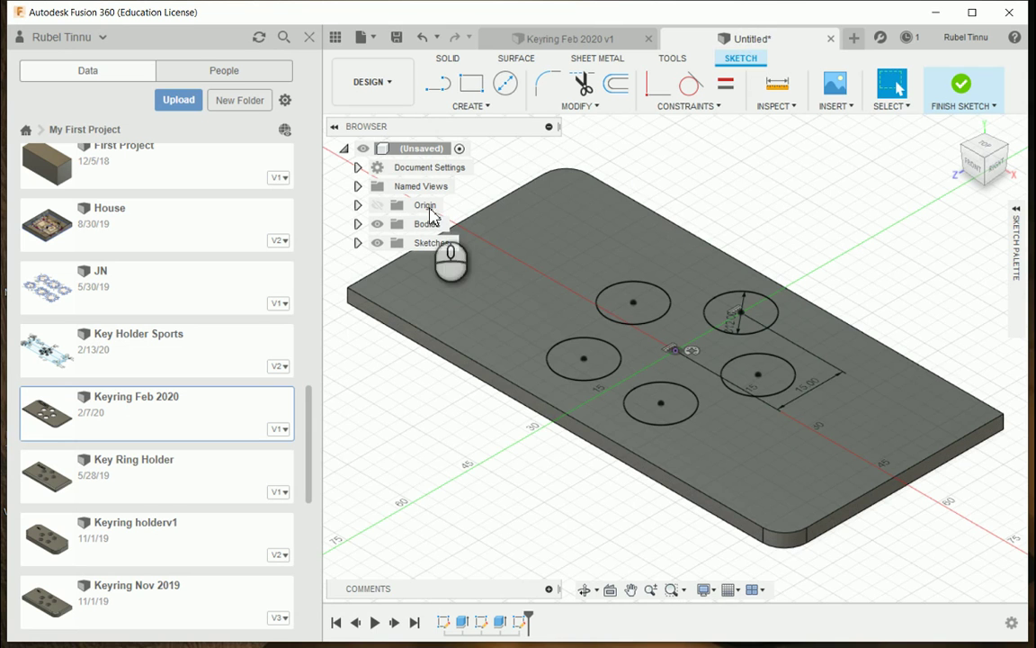
{"action": "left_click", "coordinate": [962, 90]}
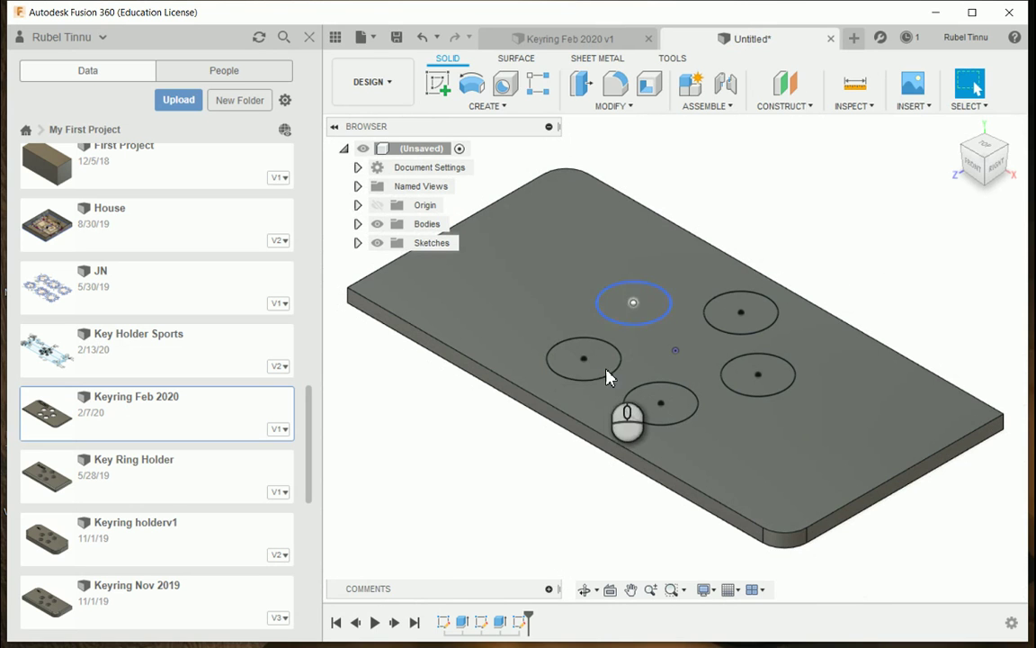
{"action": "left_click", "coordinate": [609, 107]}
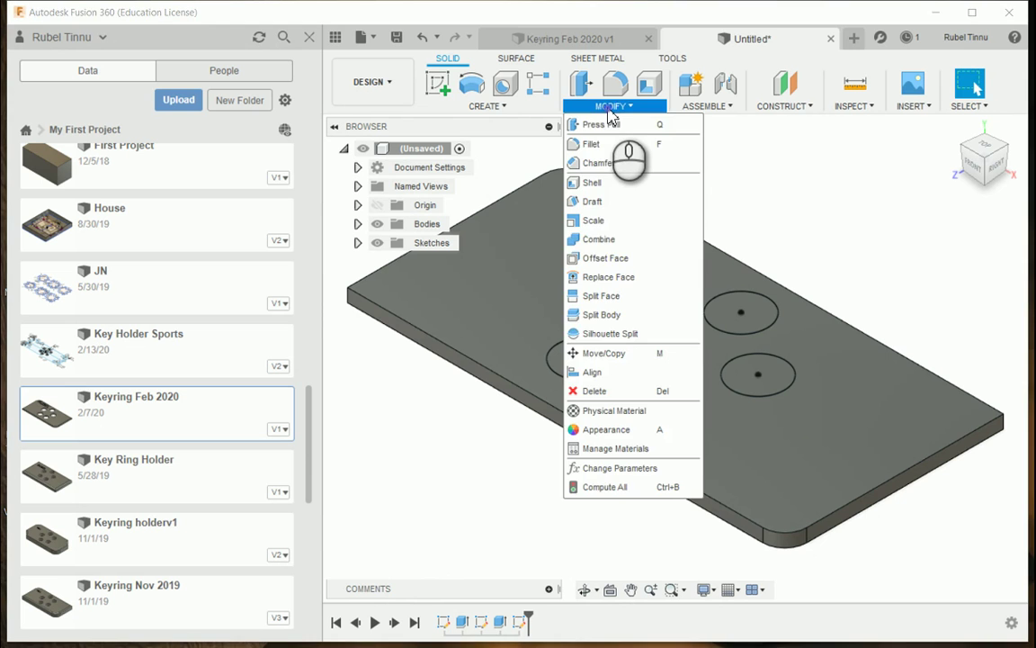
{"action": "left_click", "coordinate": [611, 125]}
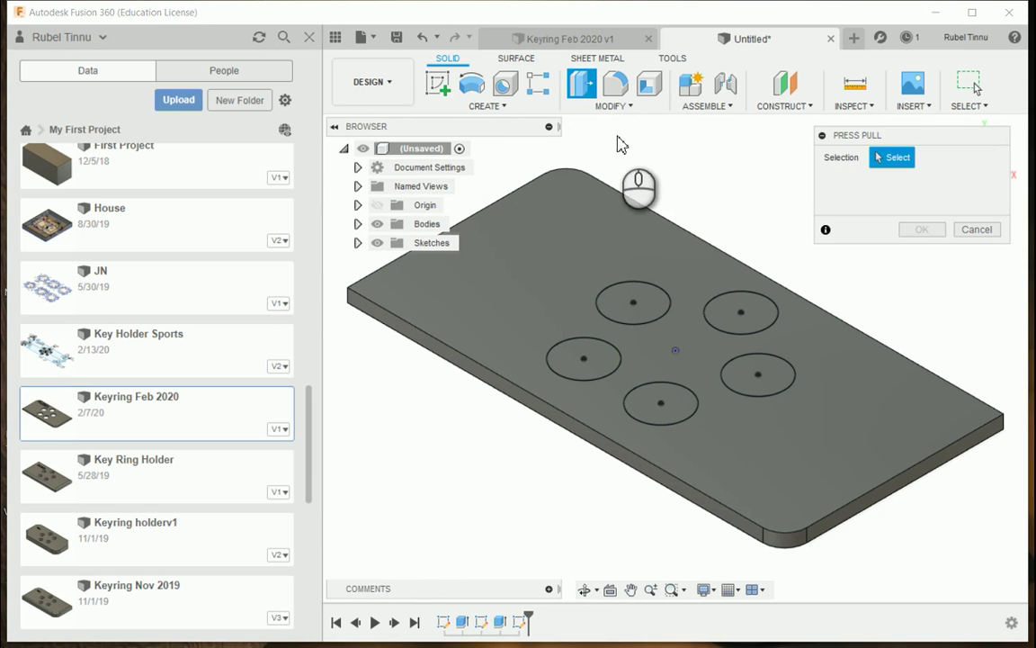
{"action": "left_click", "coordinate": [740, 312]}
{"action": "left_click", "coordinate": [765, 371]}
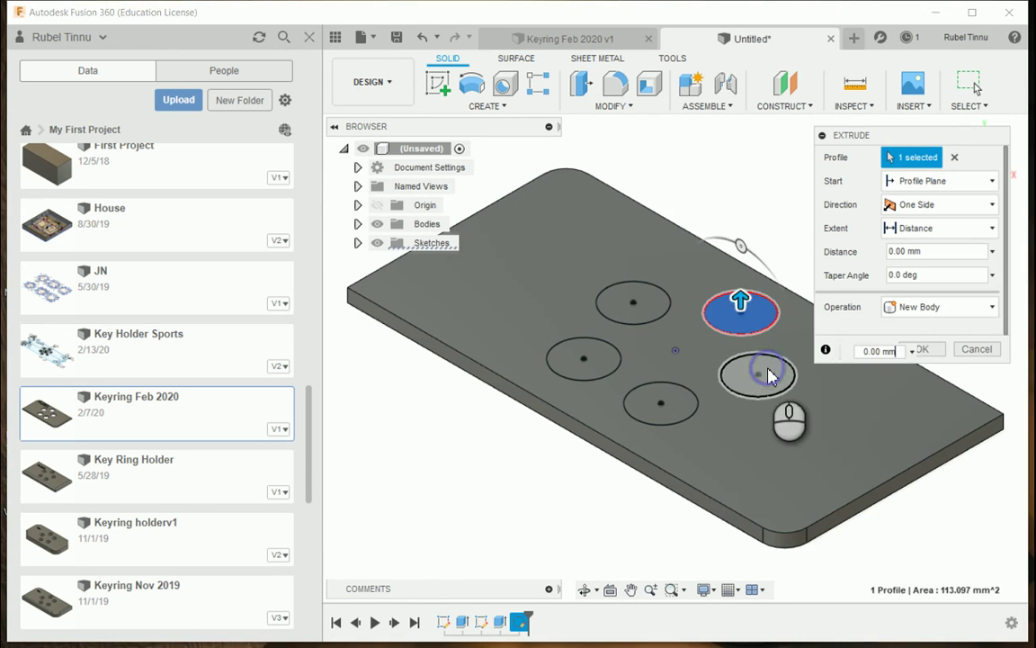
{"action": "left_click", "coordinate": [587, 362]}
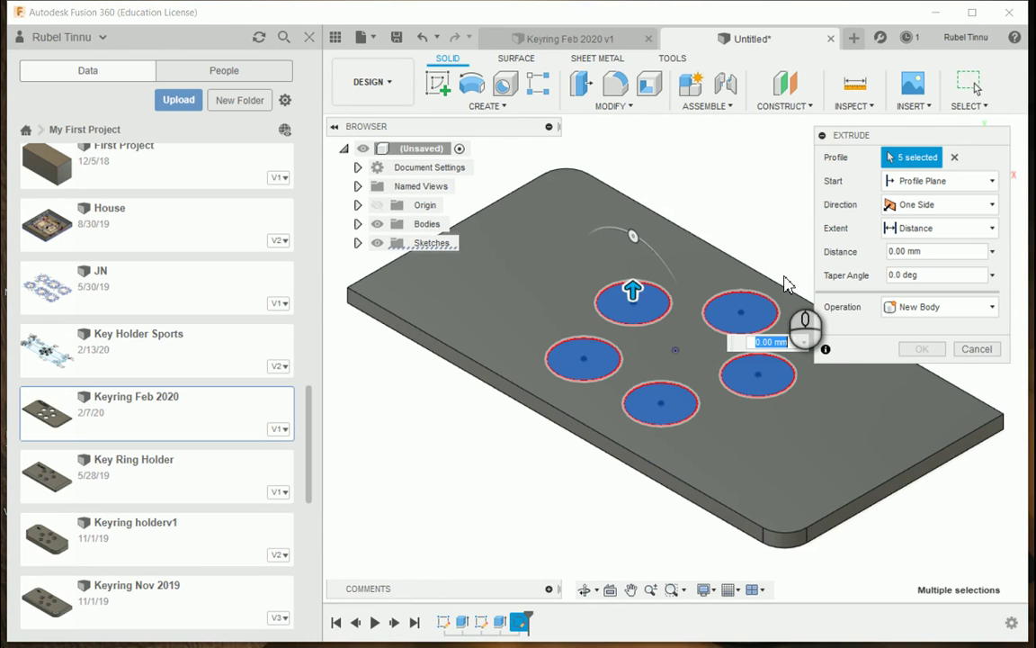
{"action": "key", "text": "Return"}
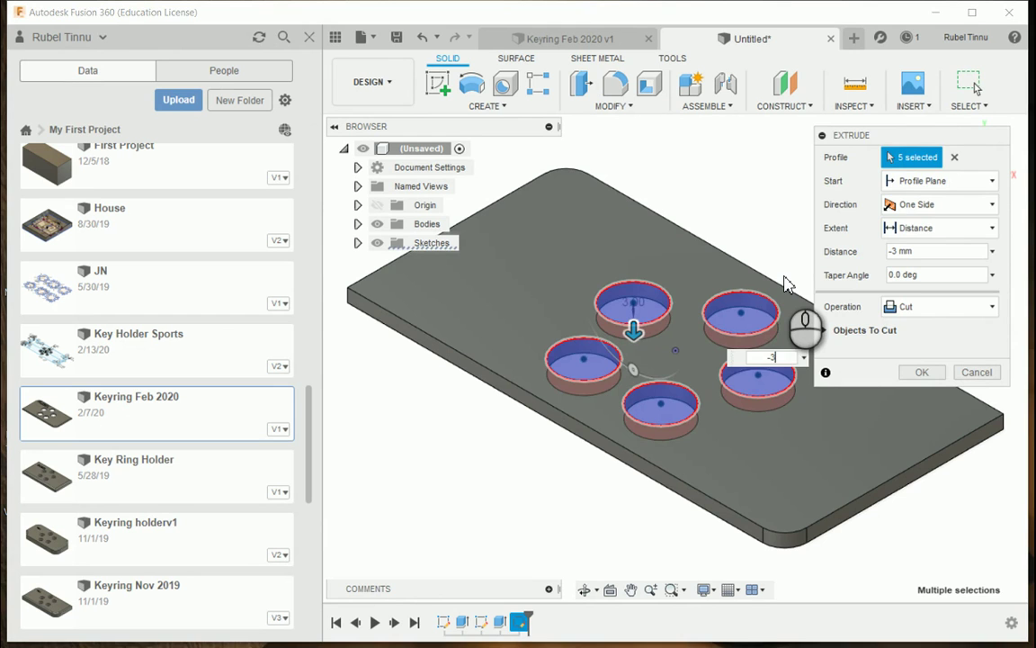
{"action": "key", "text": "Return"}
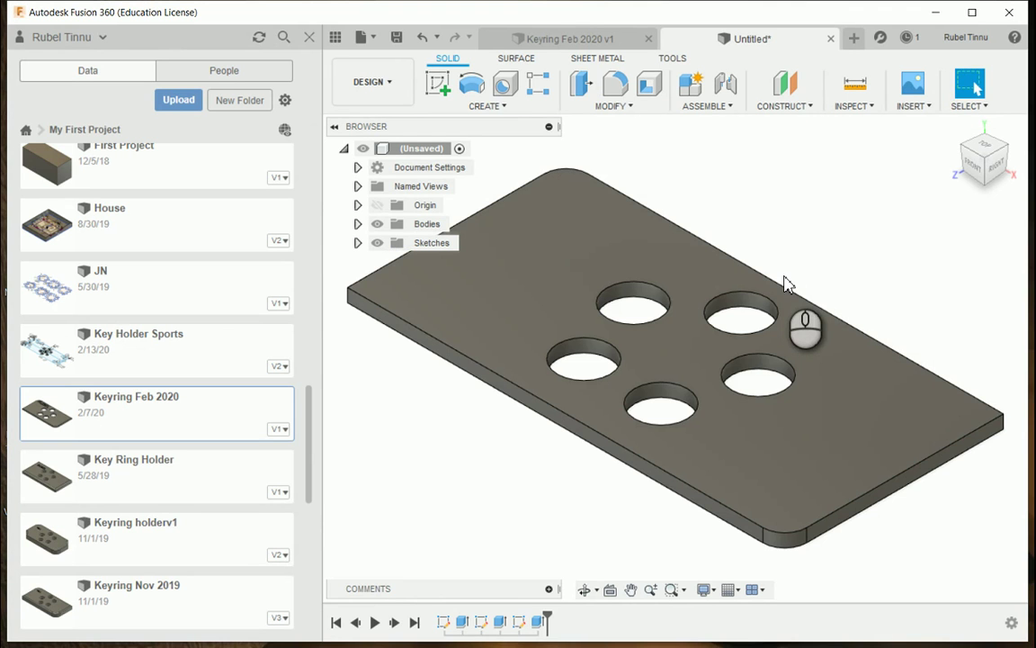
Step: Fillet all the outer edges of the plate's top face with a 1 mm radius, matching the Keyring Feb 2020 example
{"action": "left_click", "coordinate": [615, 41]}
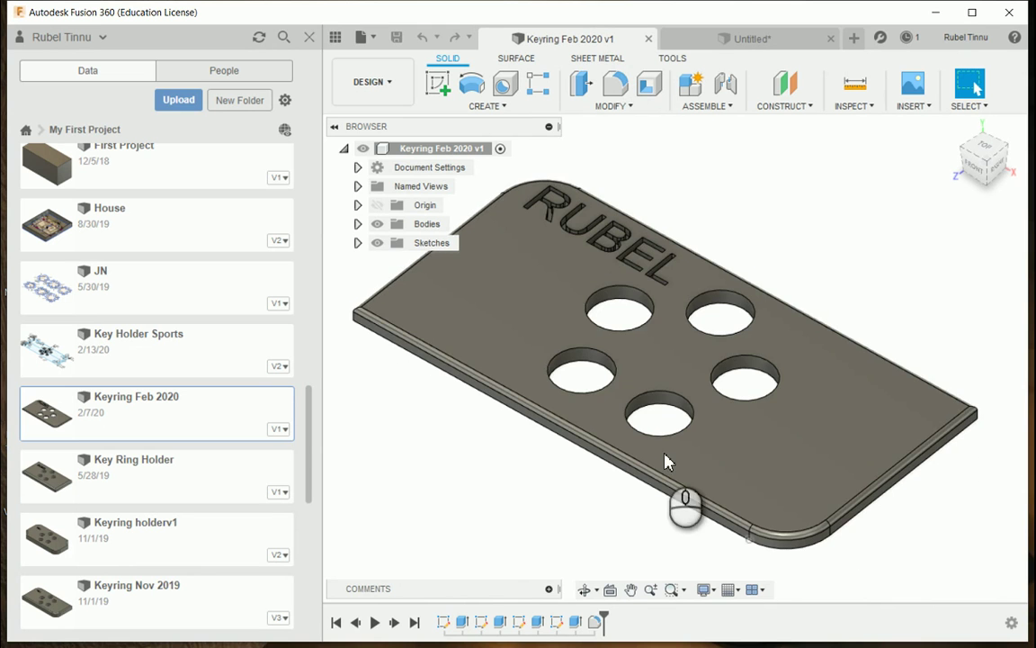
{"action": "left_click", "coordinate": [726, 40]}
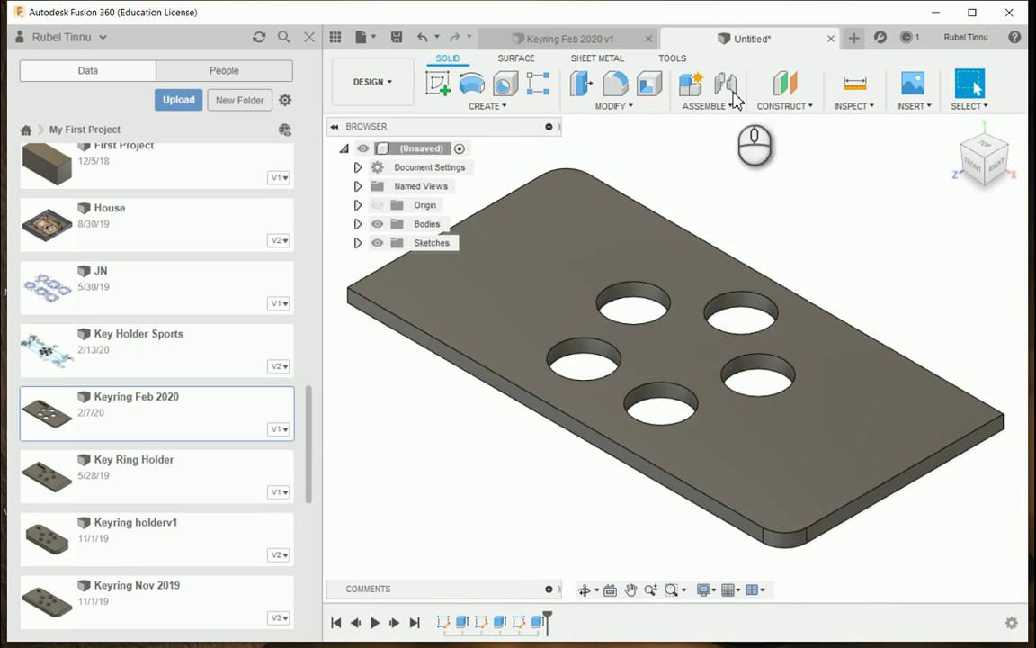
{"action": "left_click", "coordinate": [612, 107]}
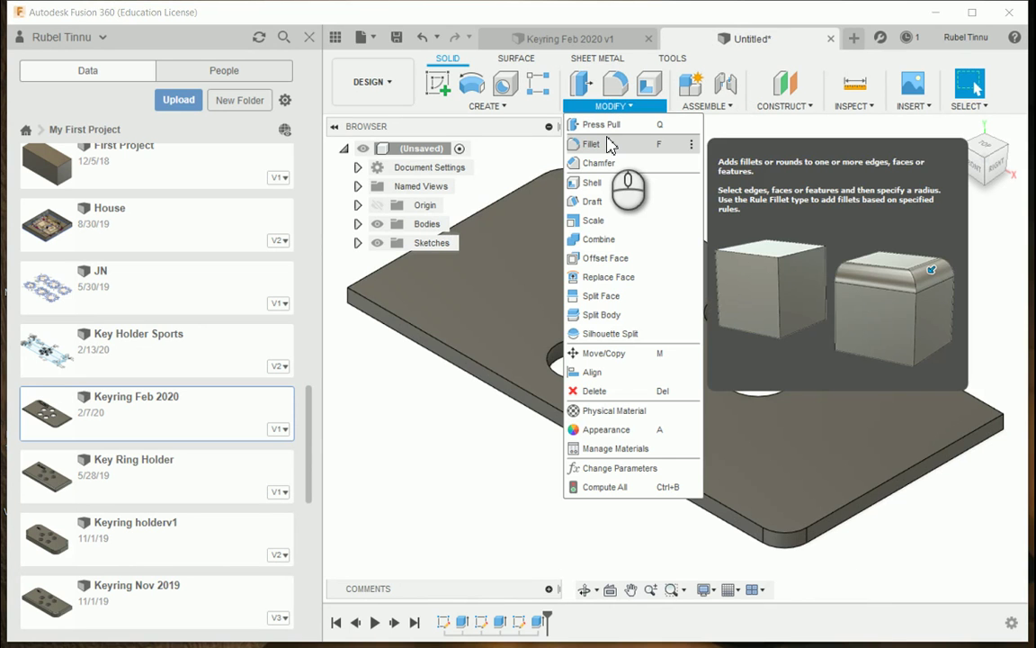
{"action": "left_click", "coordinate": [609, 146]}
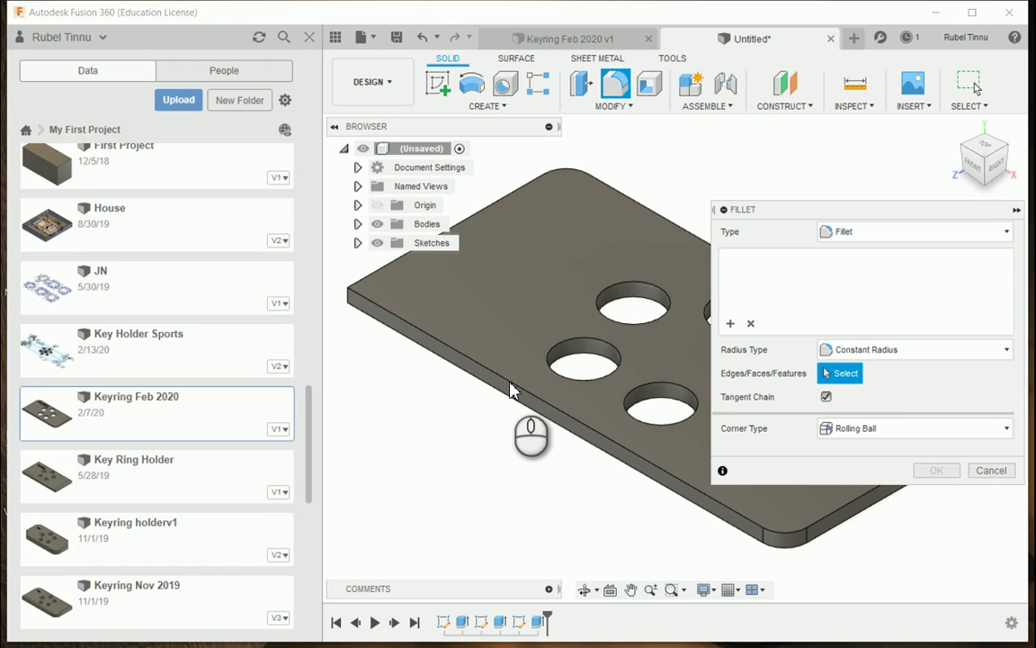
{"action": "left_click", "coordinate": [510, 386]}
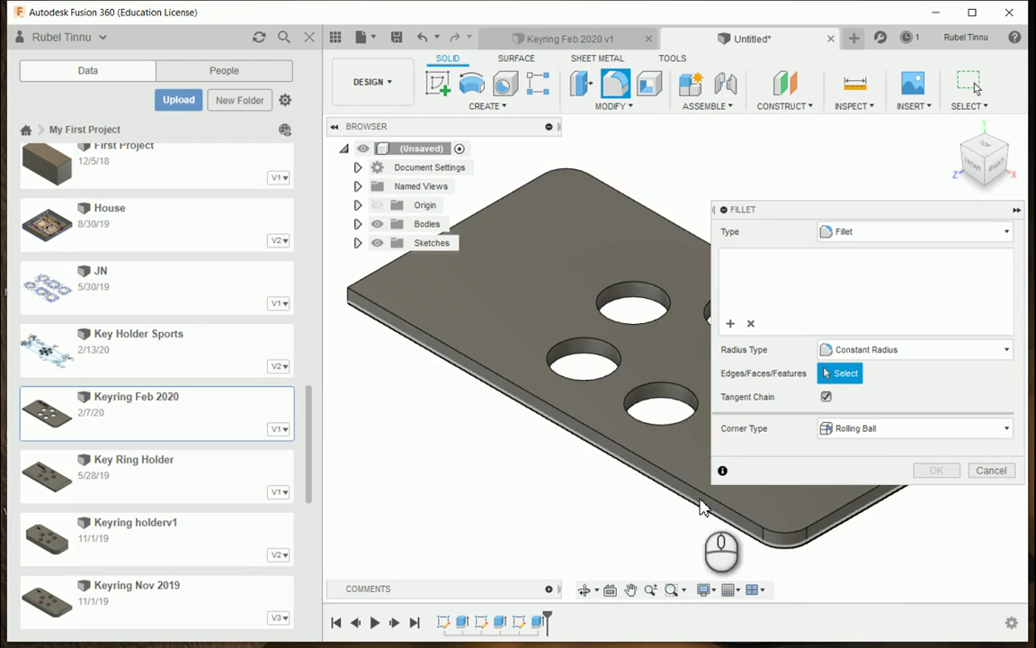
{"action": "left_click", "coordinate": [677, 480]}
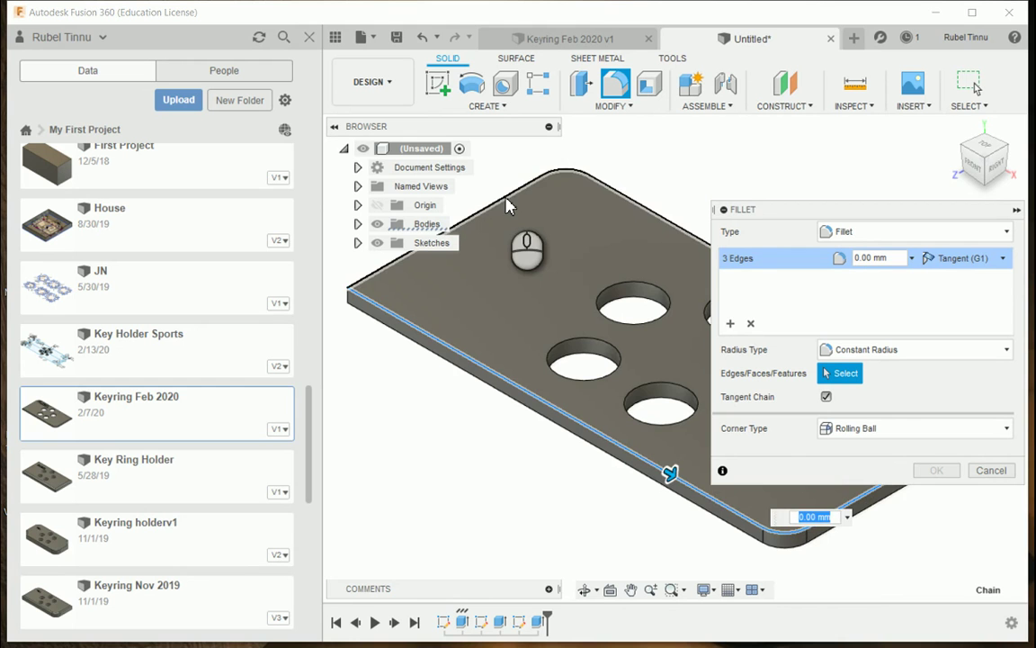
{"action": "left_click", "coordinate": [505, 196]}
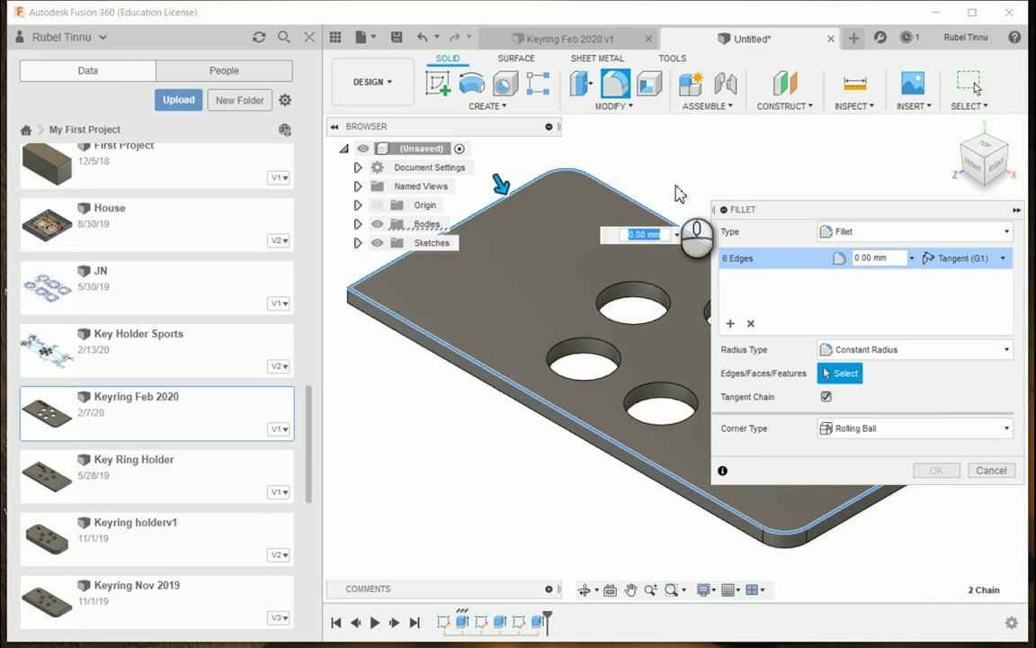
{"action": "key", "text": "Return"}
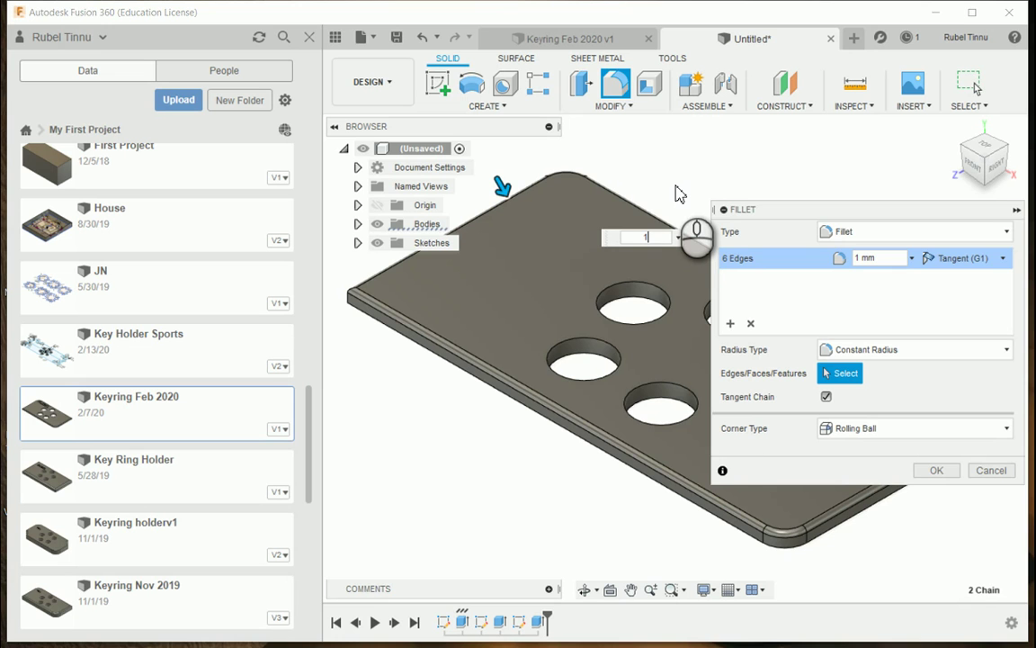
{"action": "key", "text": "Return"}
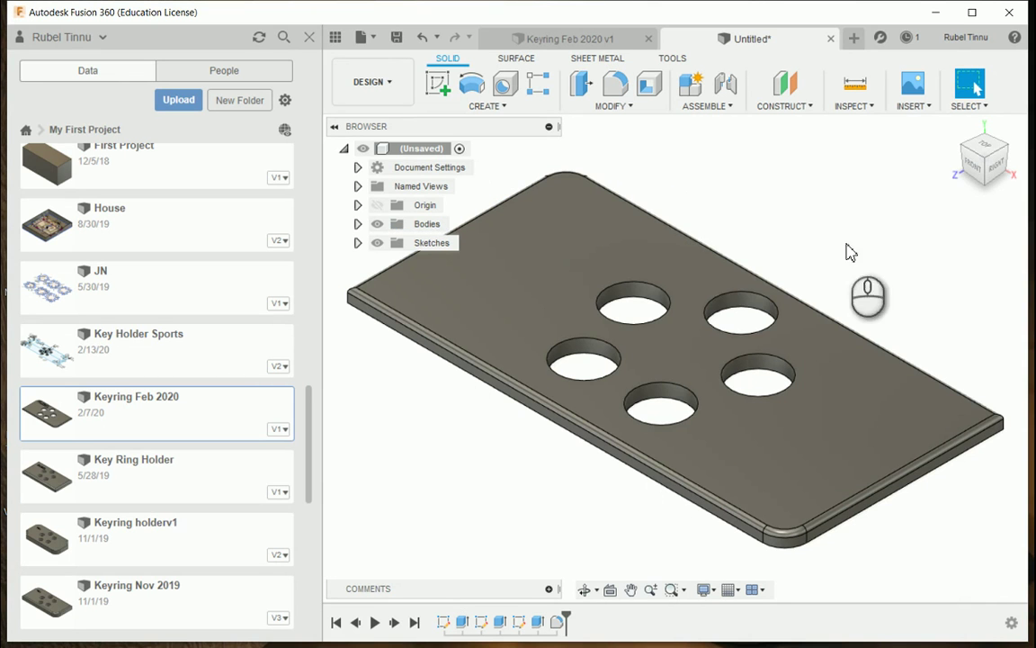
Step: Inspect the filleted plate from several sides and compare it with the Keyring Feb 2020 example
{"action": "left_click", "coordinate": [585, 589]}
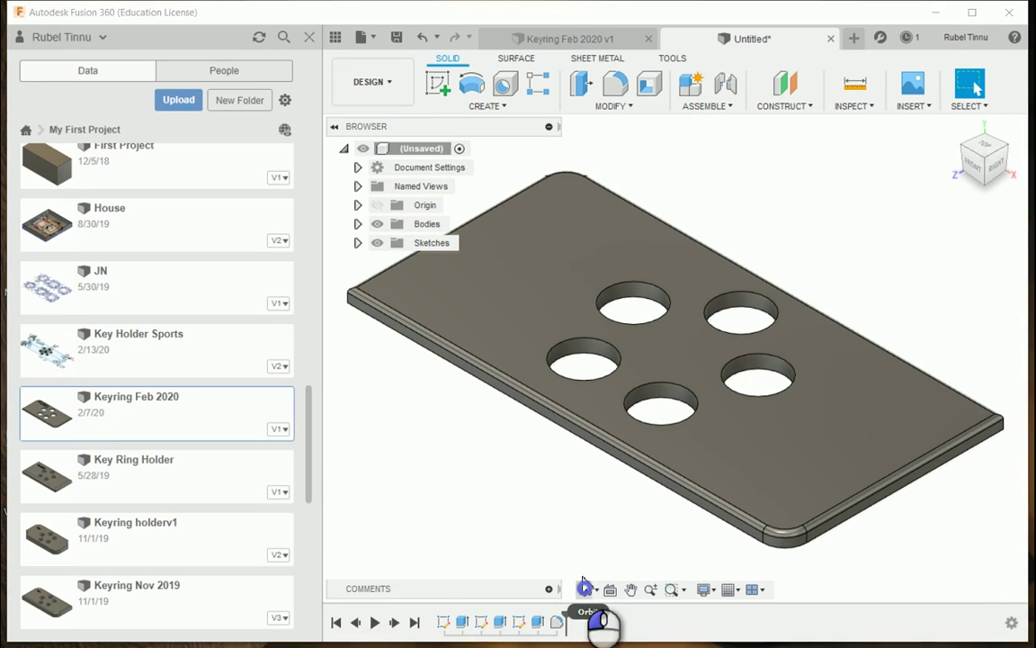
{"action": "left_click_drag", "start_coordinate": [472, 479], "coordinate": [893, 169]}
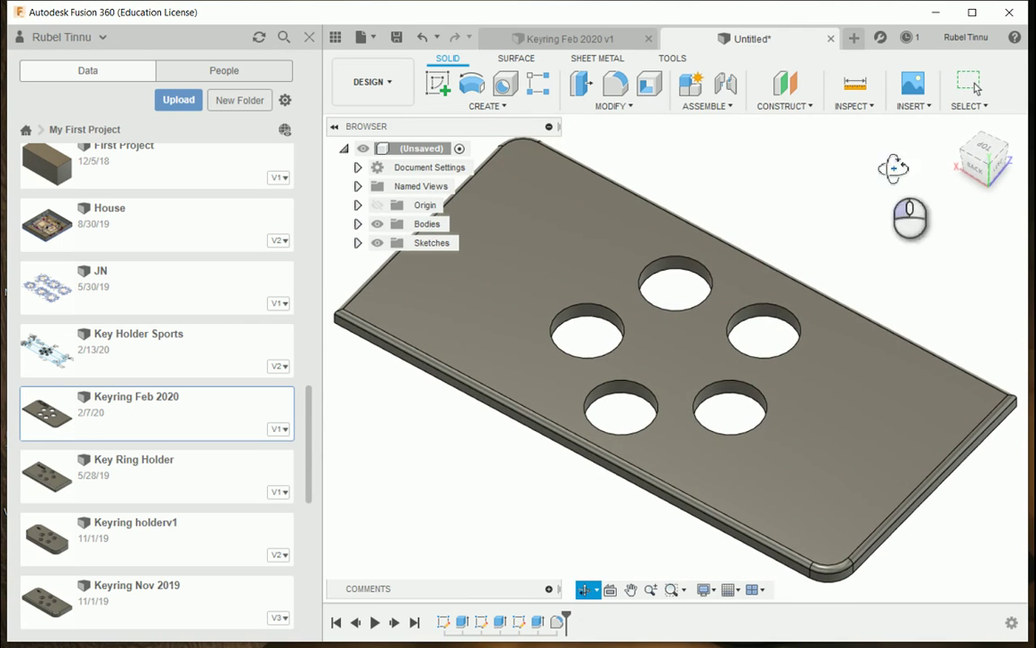
{"action": "key", "text": "Escape"}
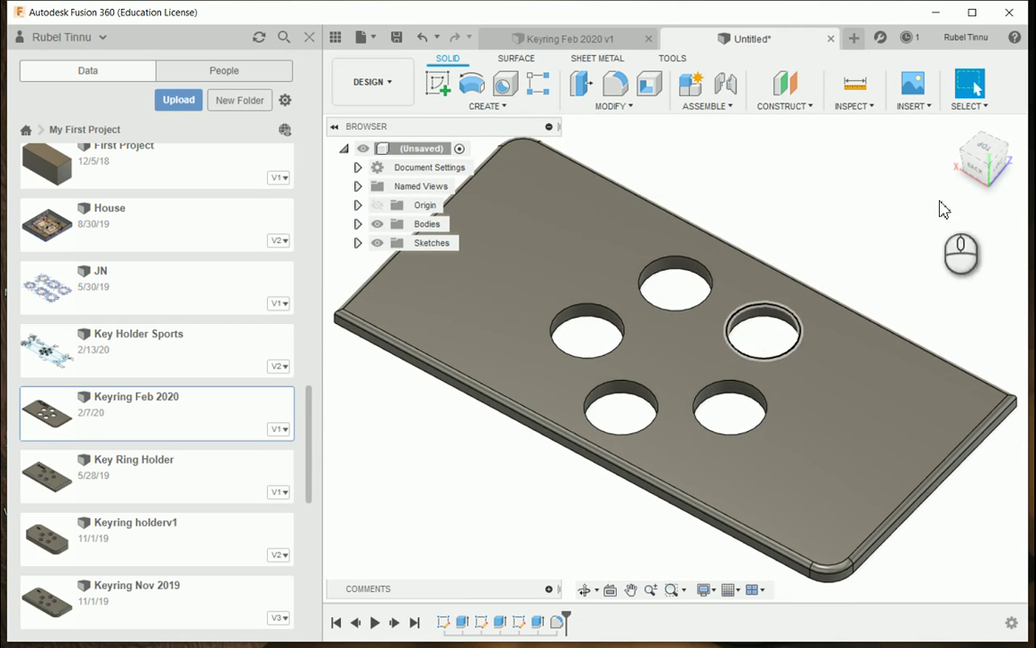
{"action": "left_click", "coordinate": [955, 128]}
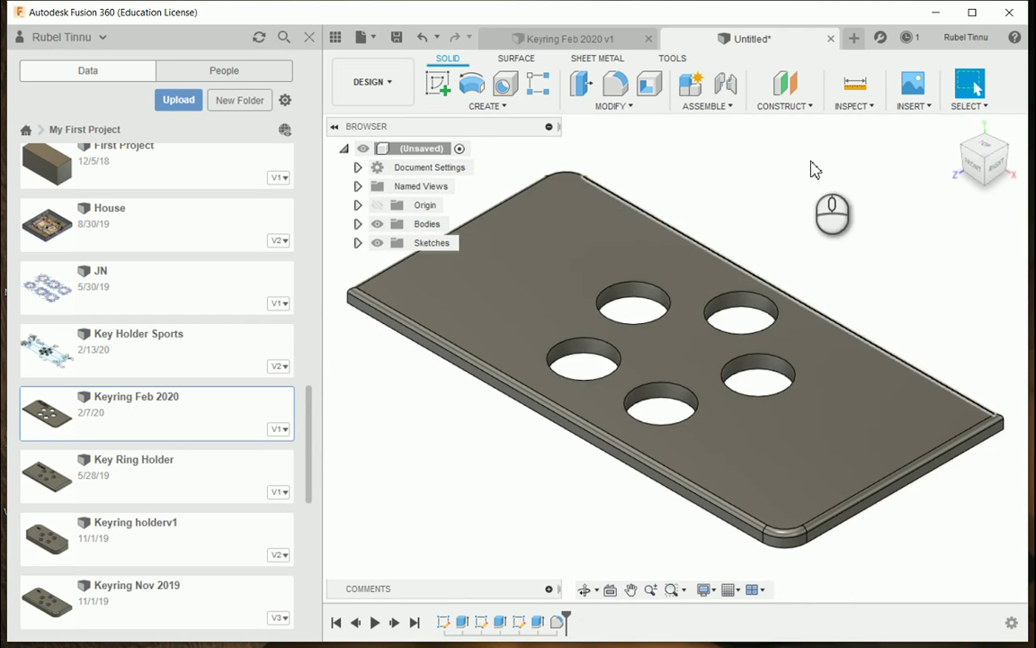
{"action": "left_click", "coordinate": [616, 40]}
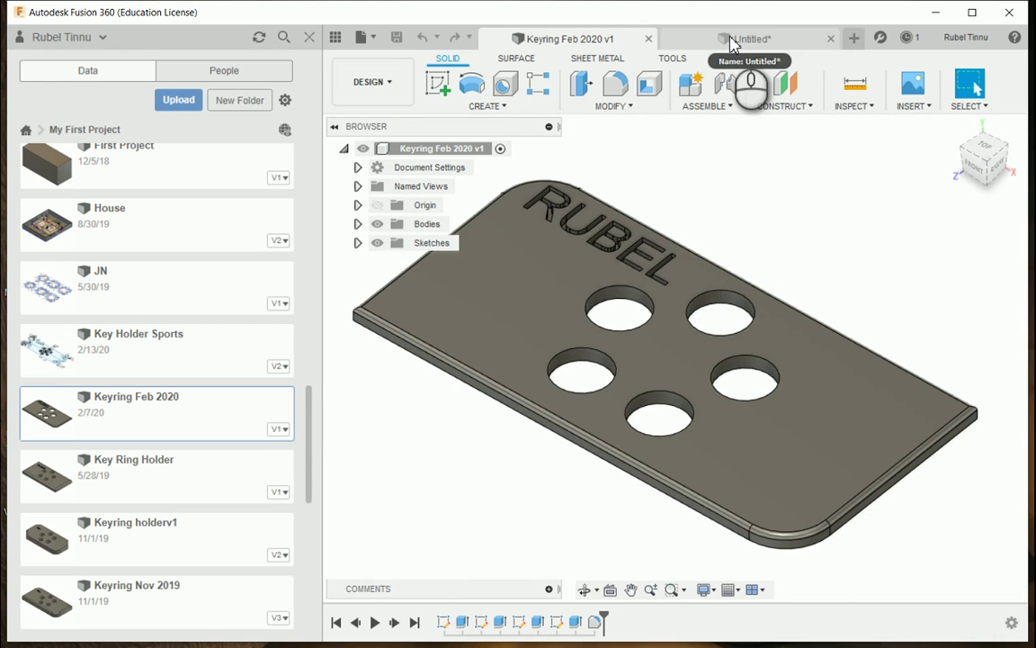
{"action": "left_click", "coordinate": [732, 42]}
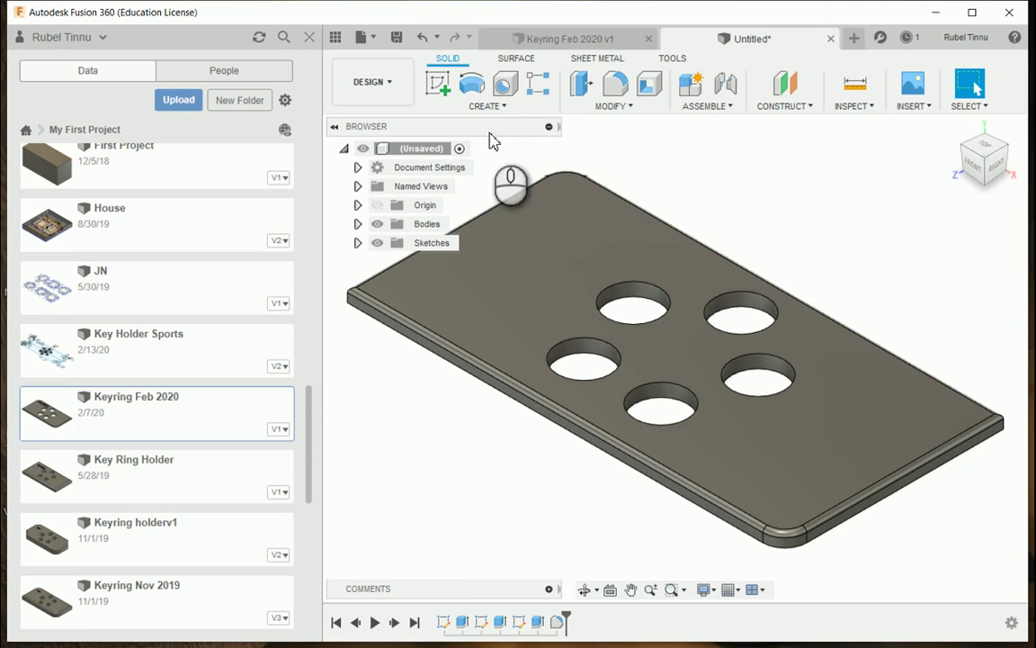
Step: Start a sketch on the plate's top face and add the owner's first name in capitals as sketch text near the upper-left corner
{"action": "left_click", "coordinate": [441, 88]}
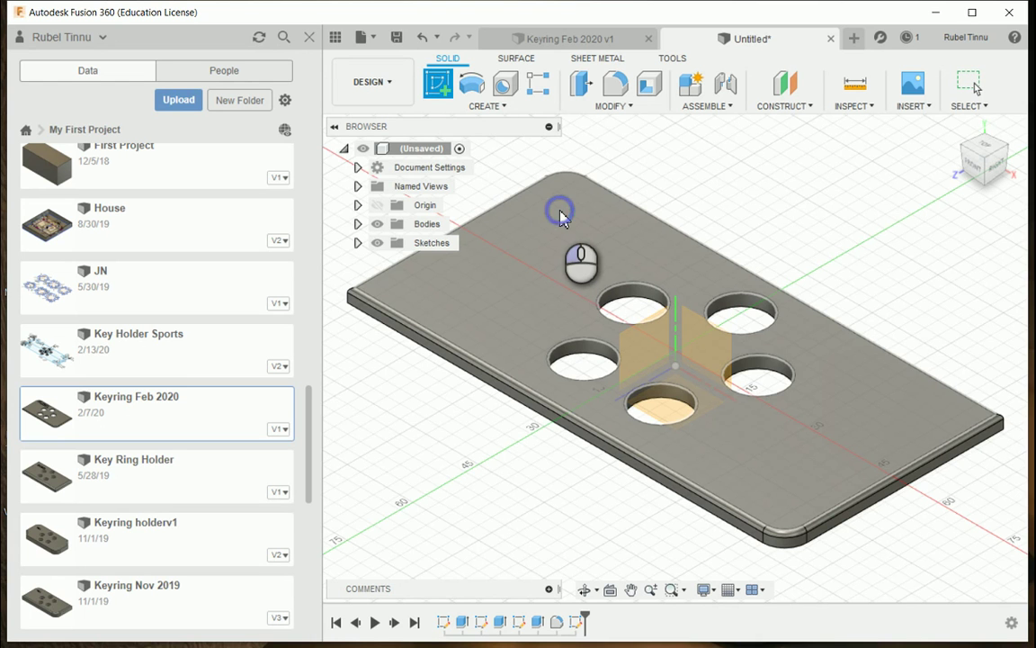
{"action": "left_click", "coordinate": [561, 219]}
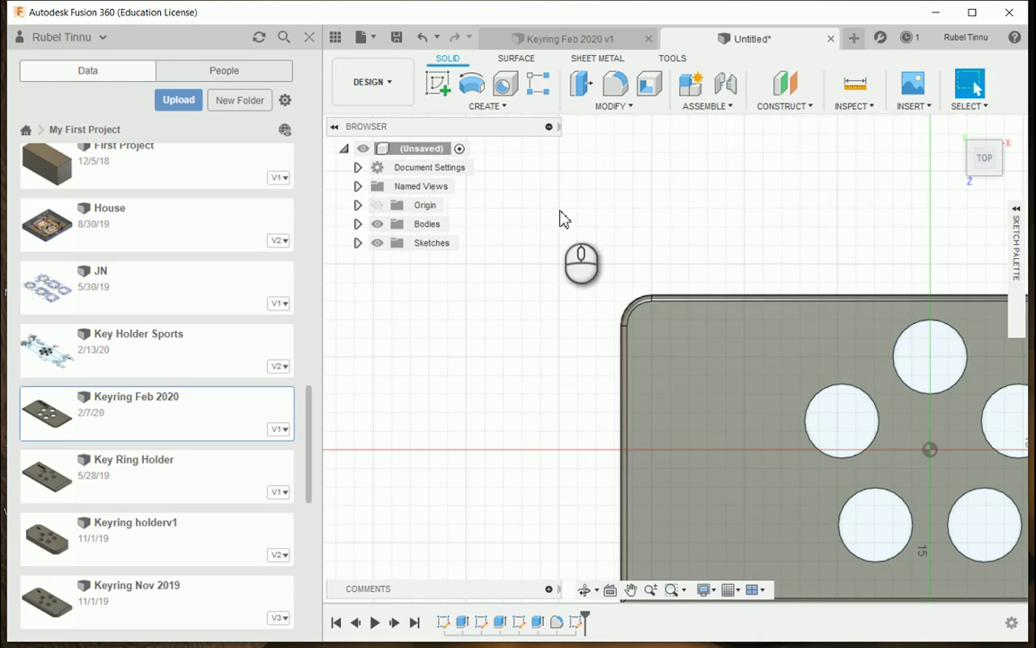
{"action": "left_click", "coordinate": [631, 590]}
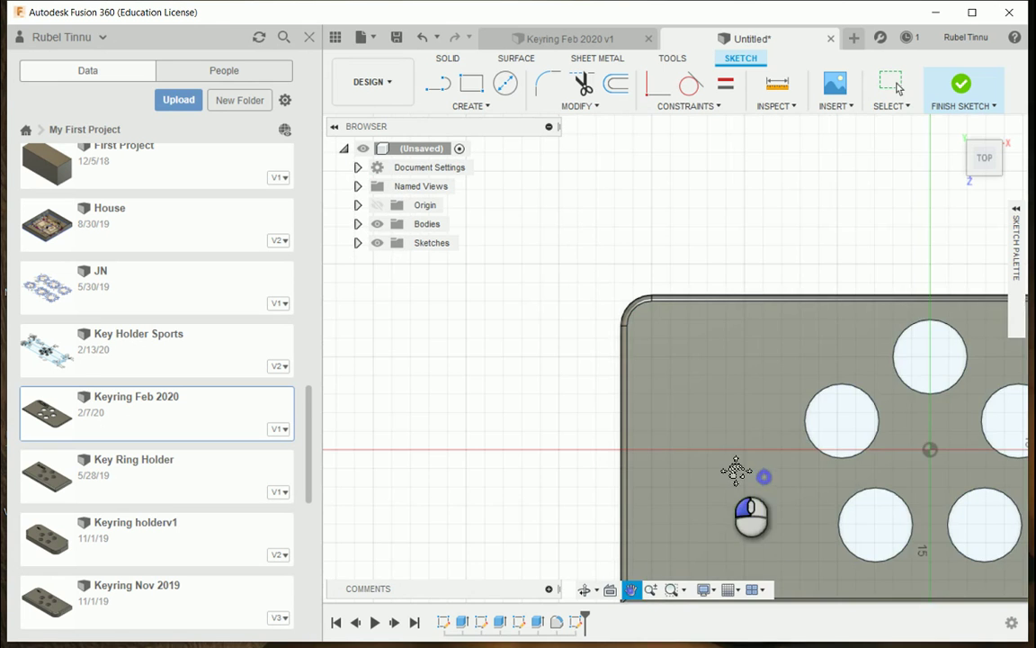
{"action": "mouse_move", "coordinate": [736, 471]}
{"action": "left_mouse_down"}
{"action": "mouse_move", "coordinate": [592, 446]}
{"action": "mouse_move", "coordinate": [556, 417]}
{"action": "mouse_move", "coordinate": [609, 418]}
{"action": "mouse_move", "coordinate": [539, 441]}
{"action": "left_mouse_up"}
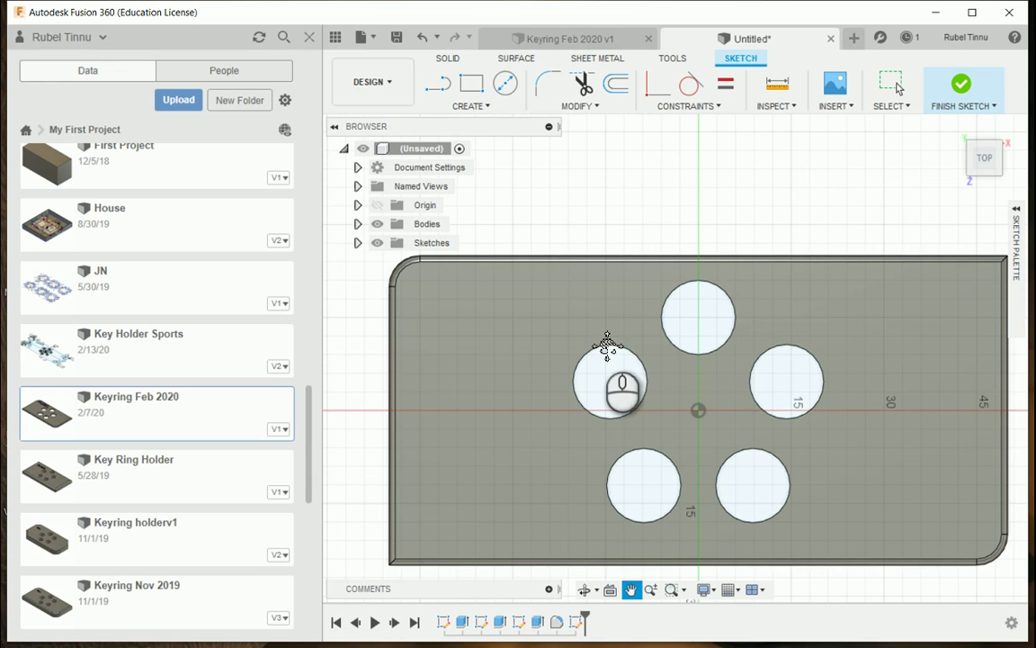
{"action": "key", "text": "Escape"}
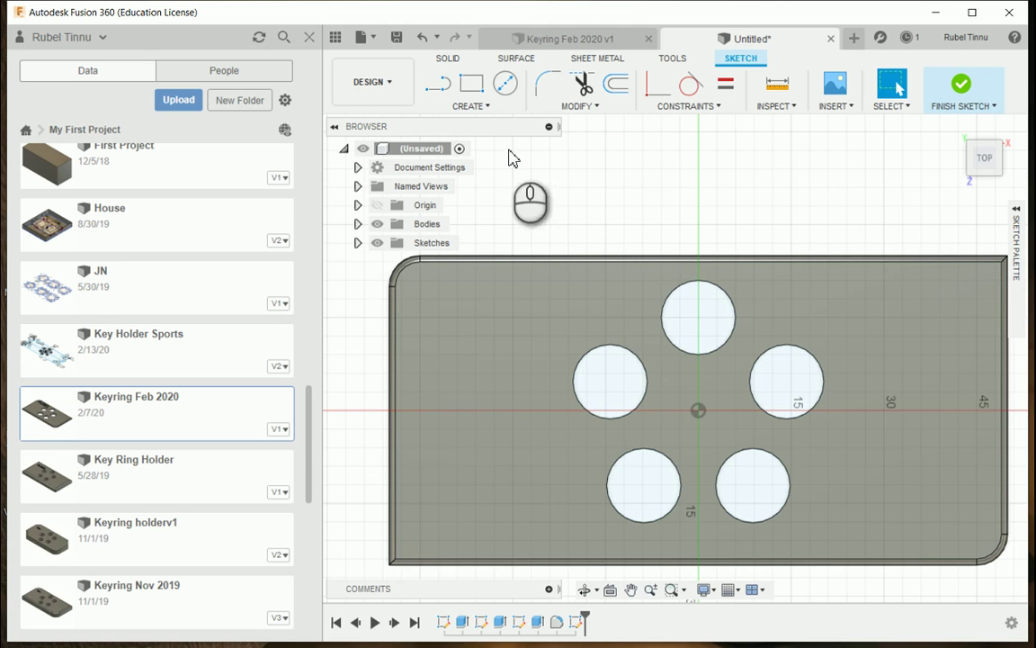
{"action": "left_click", "coordinate": [482, 108]}
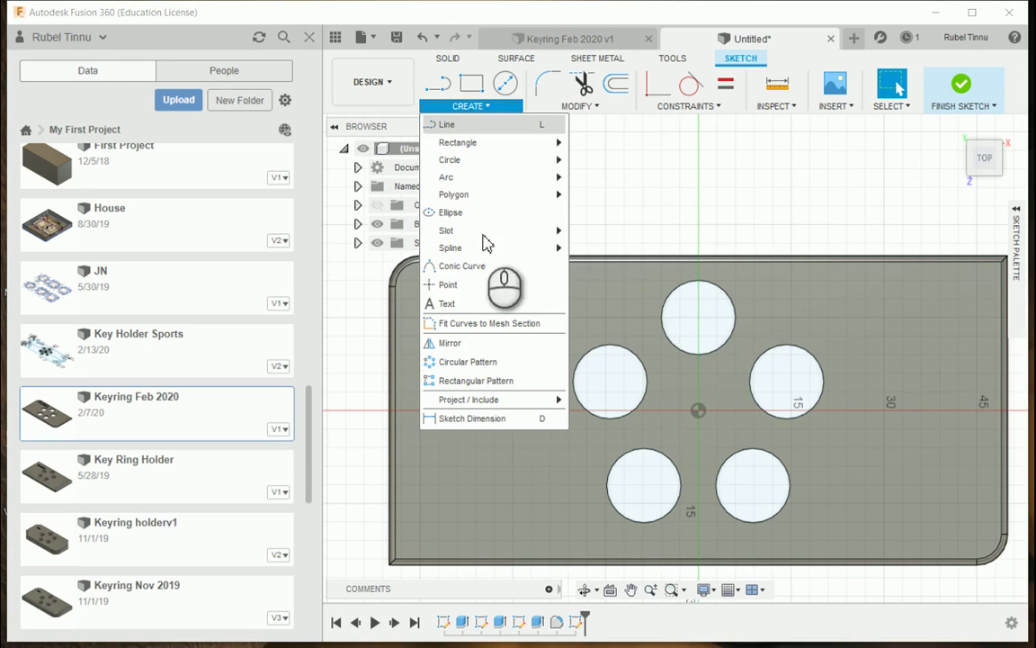
{"action": "left_click", "coordinate": [472, 304]}
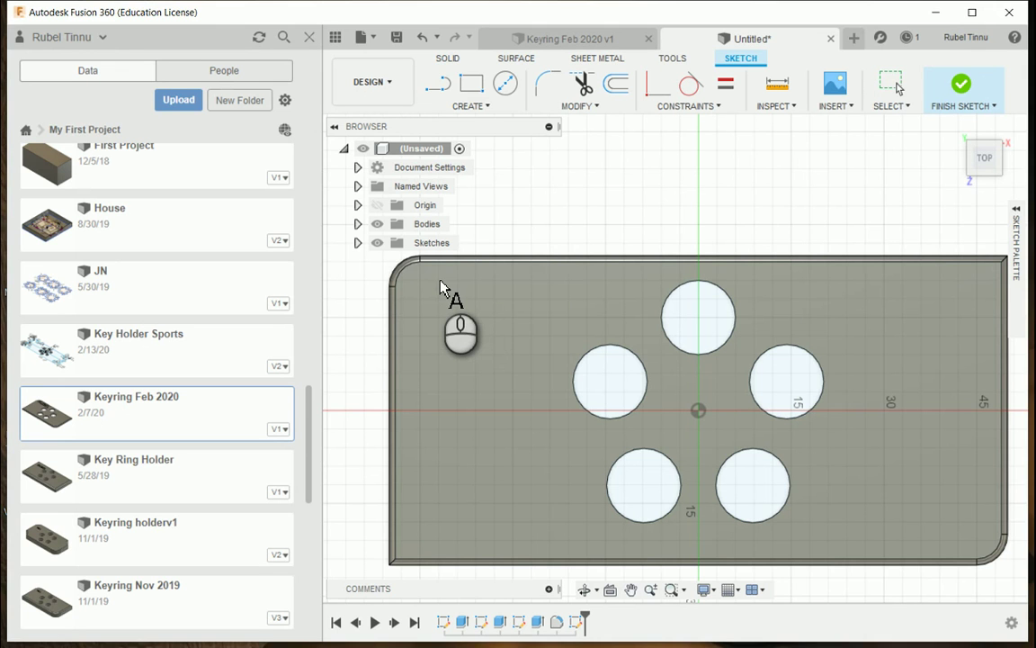
{"action": "left_click", "coordinate": [441, 284]}
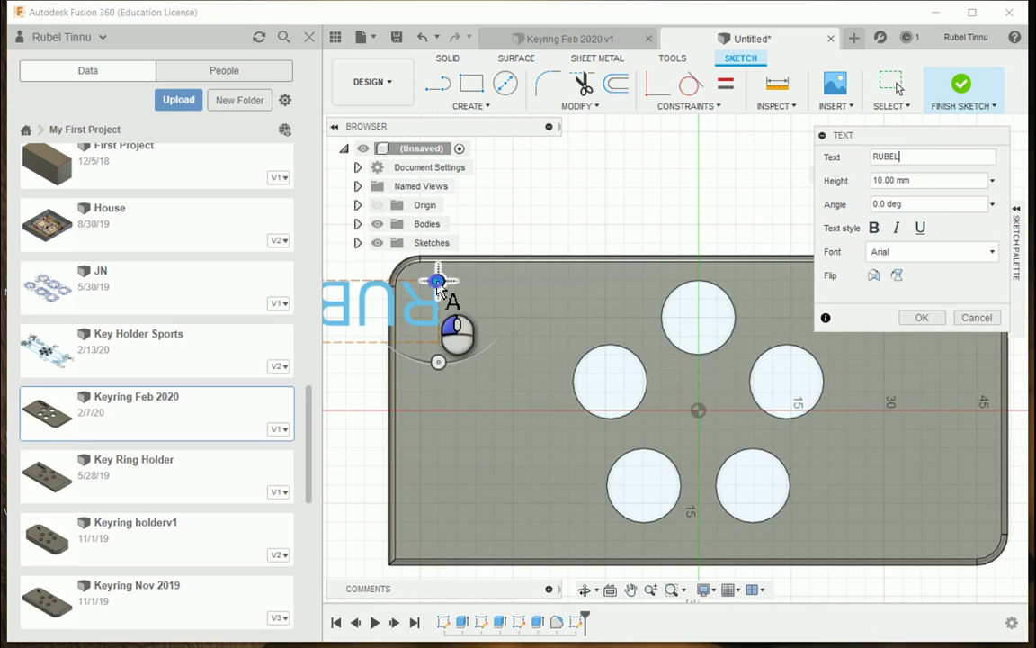
Step: Rotate the name text to -180 degrees and position it inside the plate's rounded upper-left corner, beside the holes
{"action": "left_click_drag", "start_coordinate": [440, 283], "coordinate": [604, 291]}
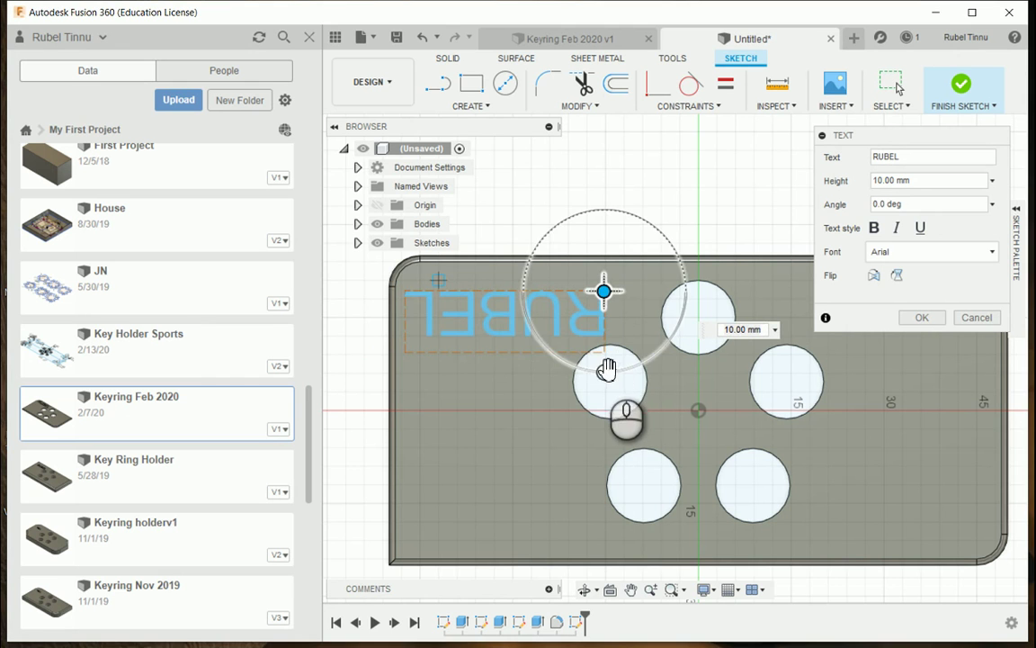
{"action": "left_click_drag", "start_coordinate": [606, 376], "coordinate": [608, 215]}
{"action": "mouse_move", "coordinate": [603, 286]}
{"action": "left_mouse_down"}
{"action": "mouse_move", "coordinate": [532, 324]}
{"action": "mouse_move", "coordinate": [416, 343]}
{"action": "mouse_move", "coordinate": [420, 334]}
{"action": "left_mouse_up"}
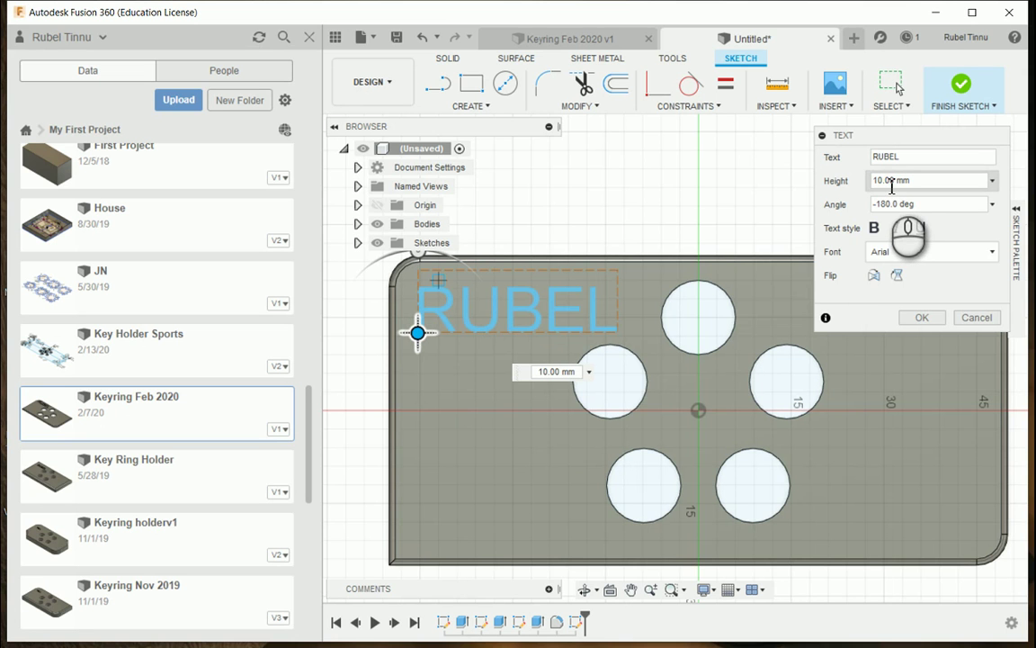
Step: Set the height of the name text near the plate's rounded corner to 8 mm
{"action": "left_click_drag", "start_coordinate": [883, 180], "coordinate": [873, 182]}
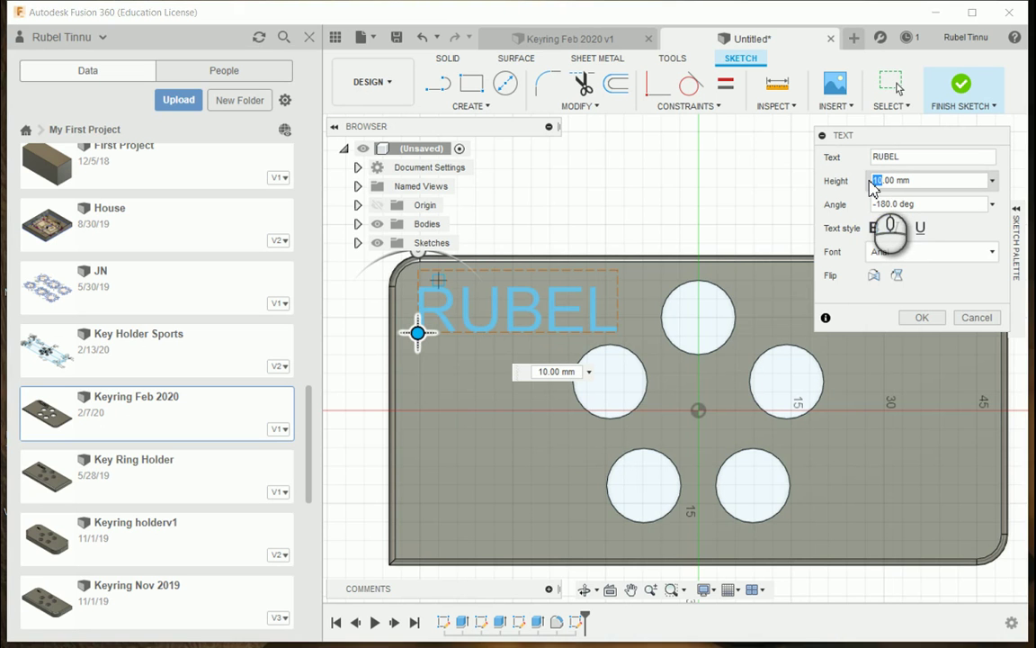
{"action": "type", "text": "8"}
{"action": "key", "text": "Return"}
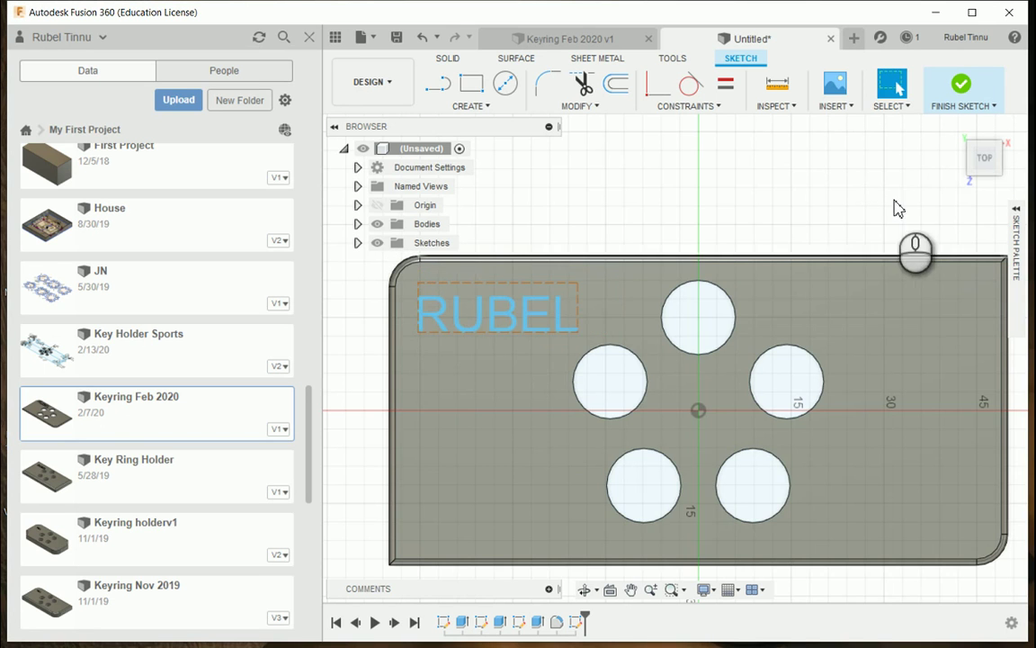
{"action": "left_click", "coordinate": [551, 338]}
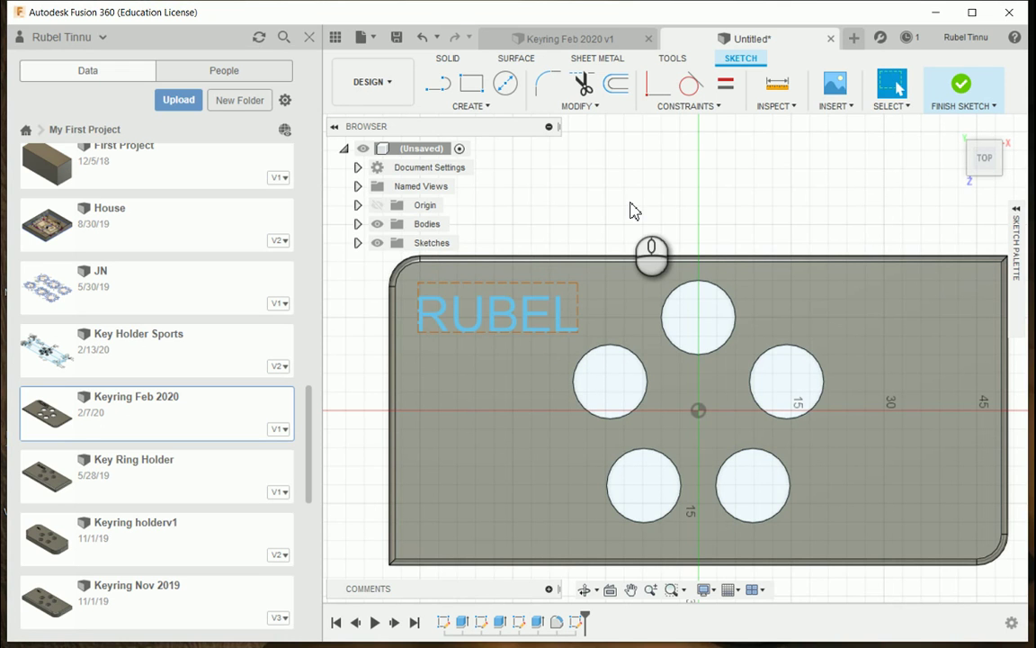
Step: Compare the size and placement of the name text with the engraved name on the Keyring Feb 2020 example
{"action": "left_click", "coordinate": [957, 128]}
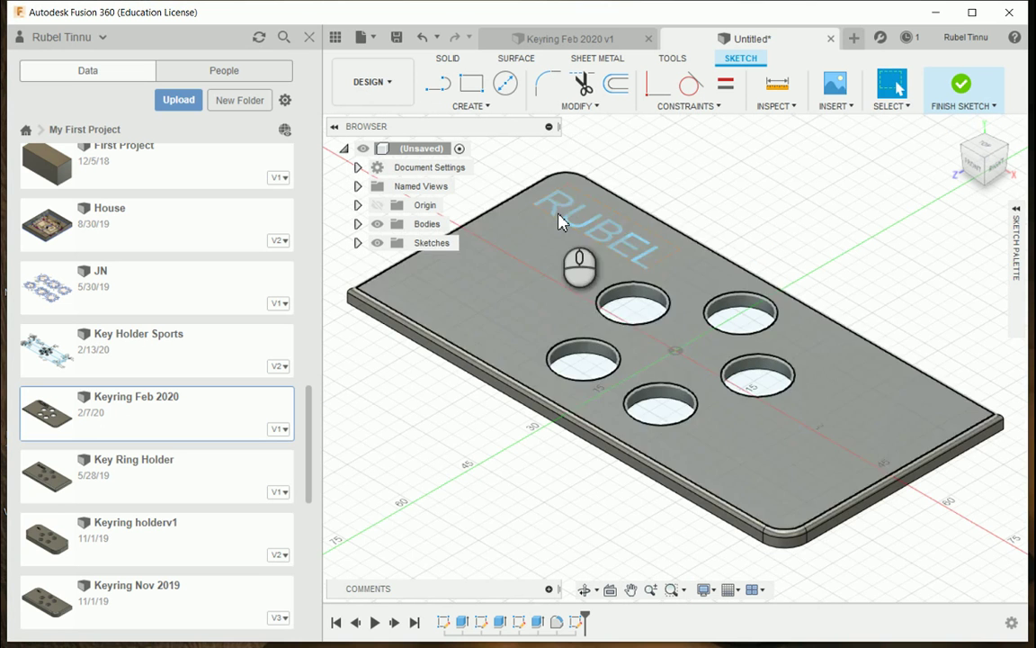
{"action": "left_click", "coordinate": [645, 258]}
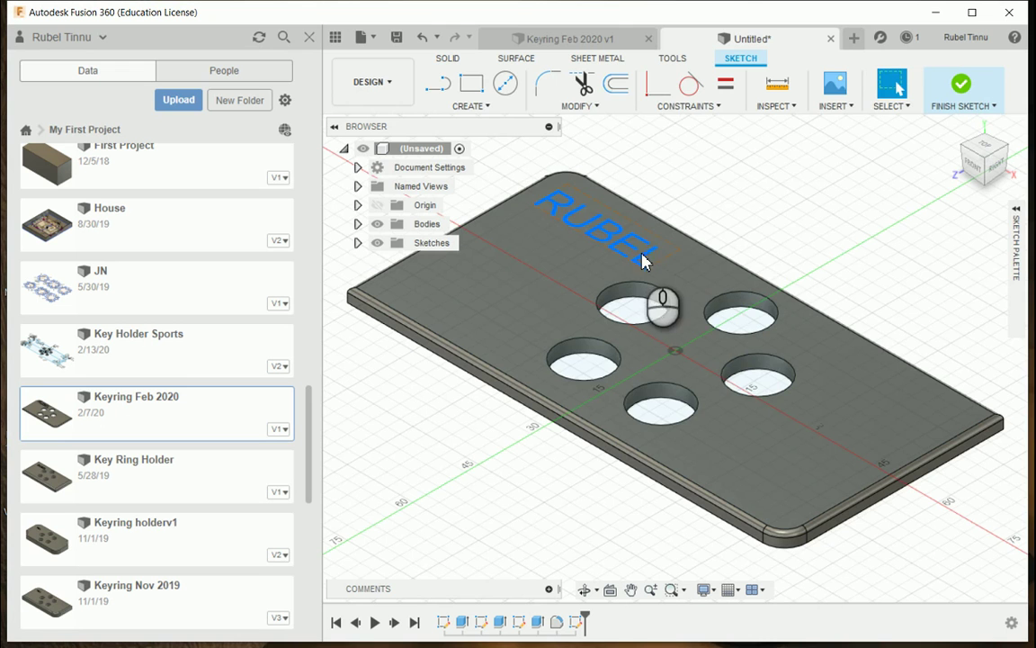
{"action": "left_click", "coordinate": [598, 39]}
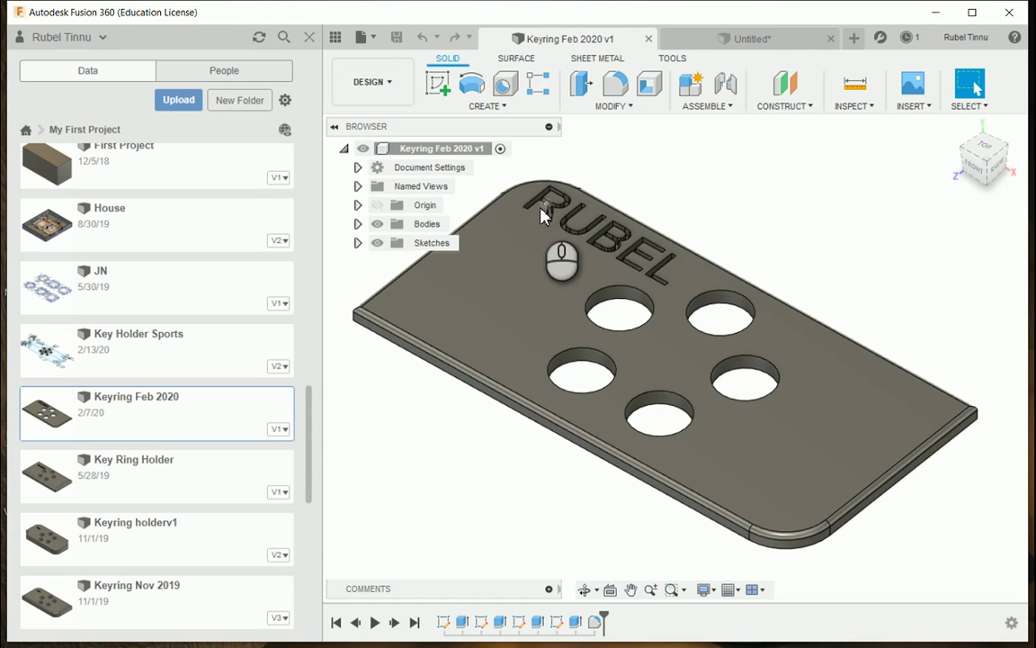
{"action": "left_click", "coordinate": [753, 39]}
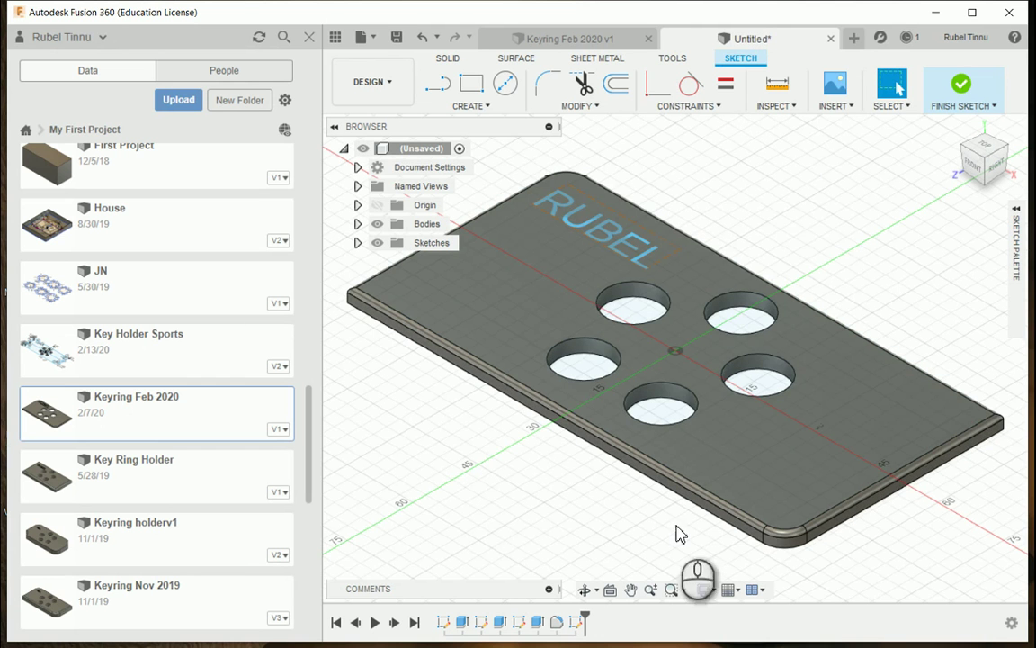
Step: Finish the sketch and cut the name text 1.5 mm deep into the plate's top face with Press Pull
{"action": "left_click", "coordinate": [963, 94]}
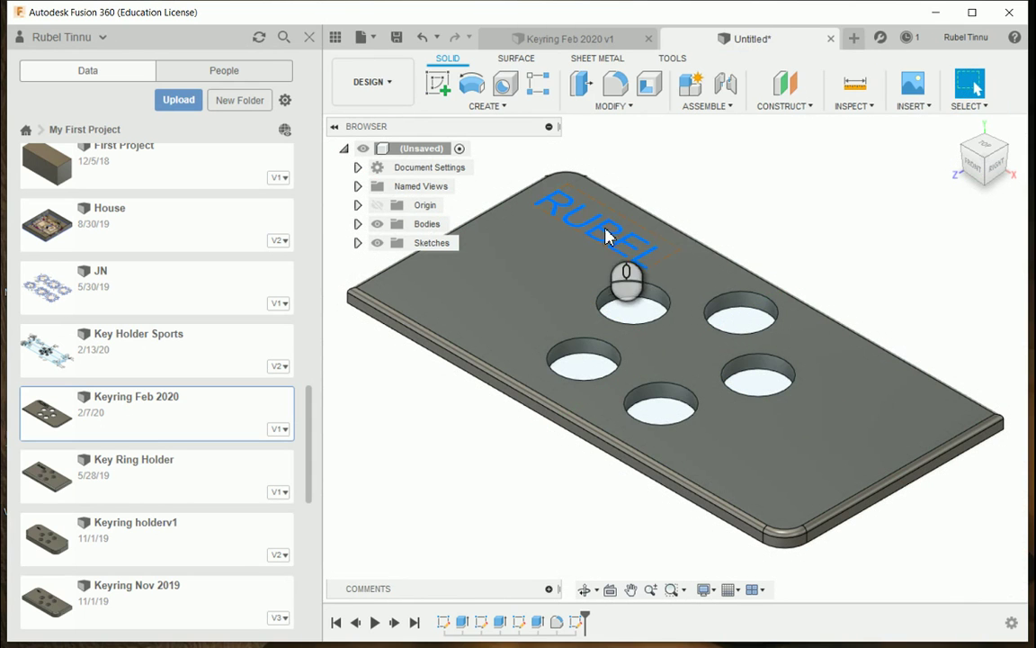
{"action": "left_click", "coordinate": [611, 105]}
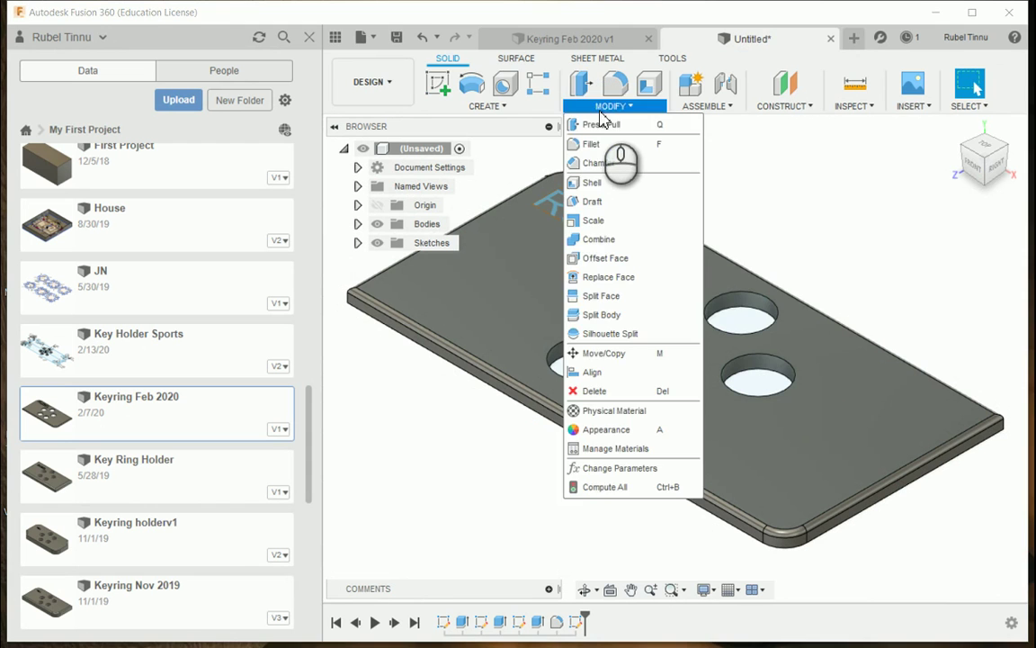
{"action": "left_click", "coordinate": [612, 124]}
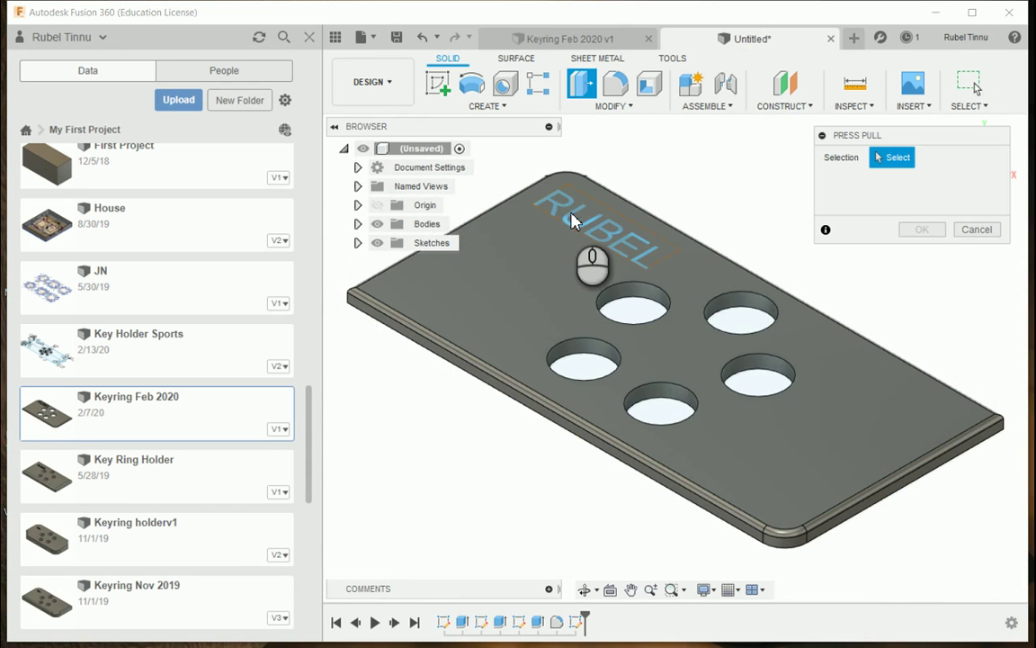
{"action": "scroll", "coordinate": [535, 214], "scroll_direction": "up", "scroll_amount": 5}
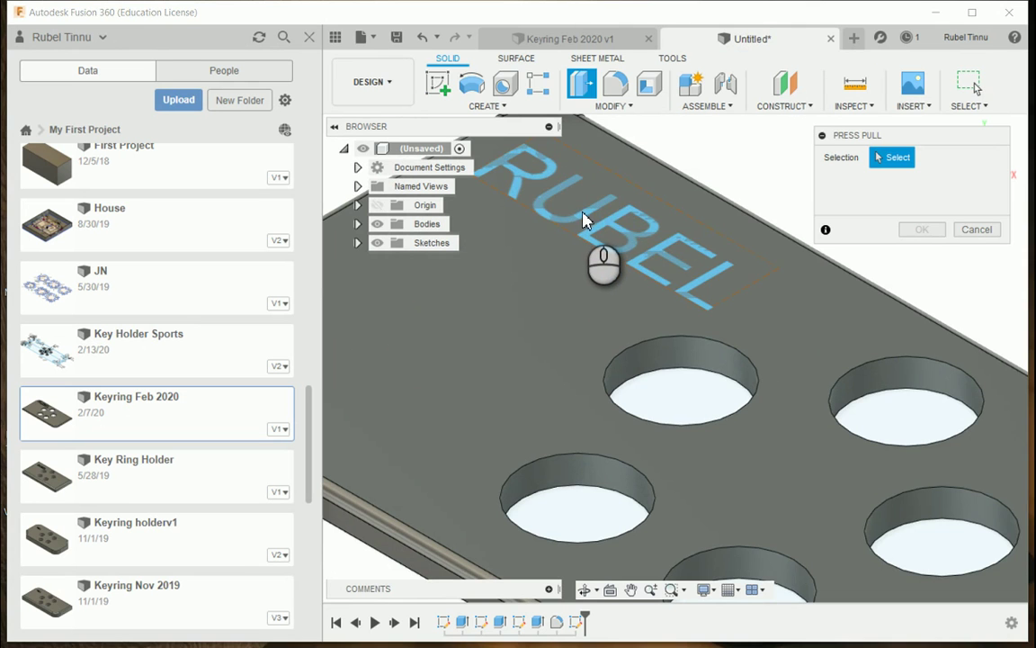
{"action": "left_click", "coordinate": [583, 219]}
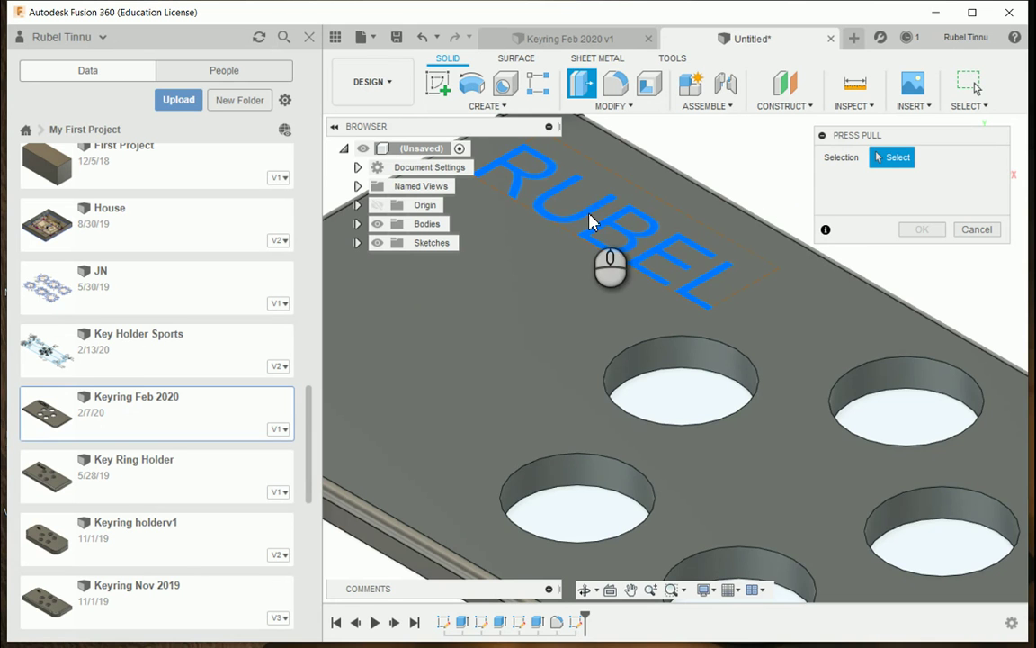
{"action": "left_click", "coordinate": [588, 219]}
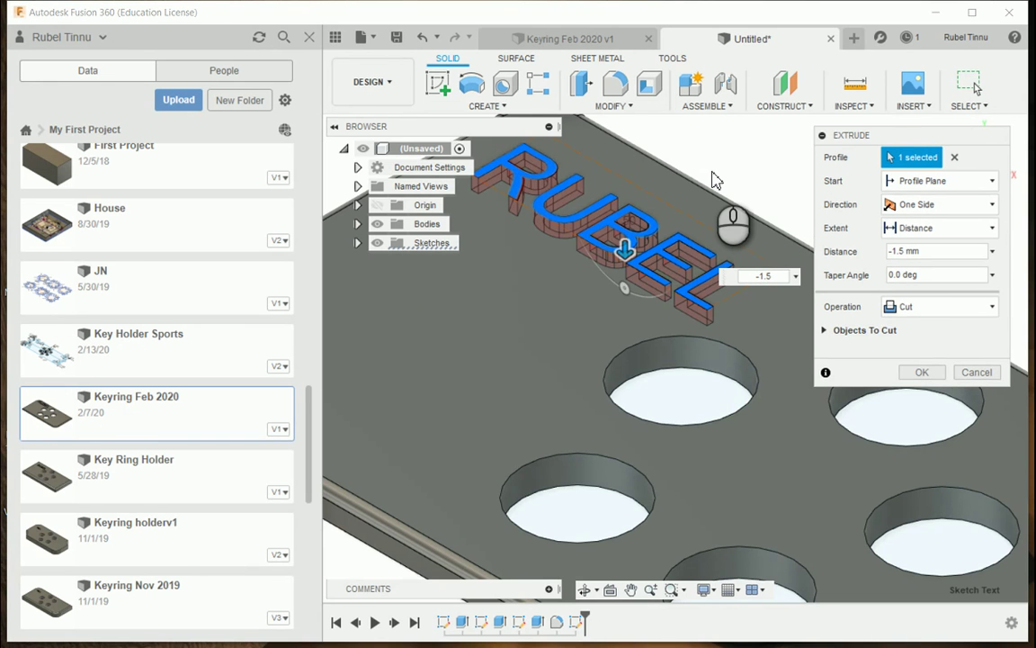
{"action": "key", "text": "Return"}
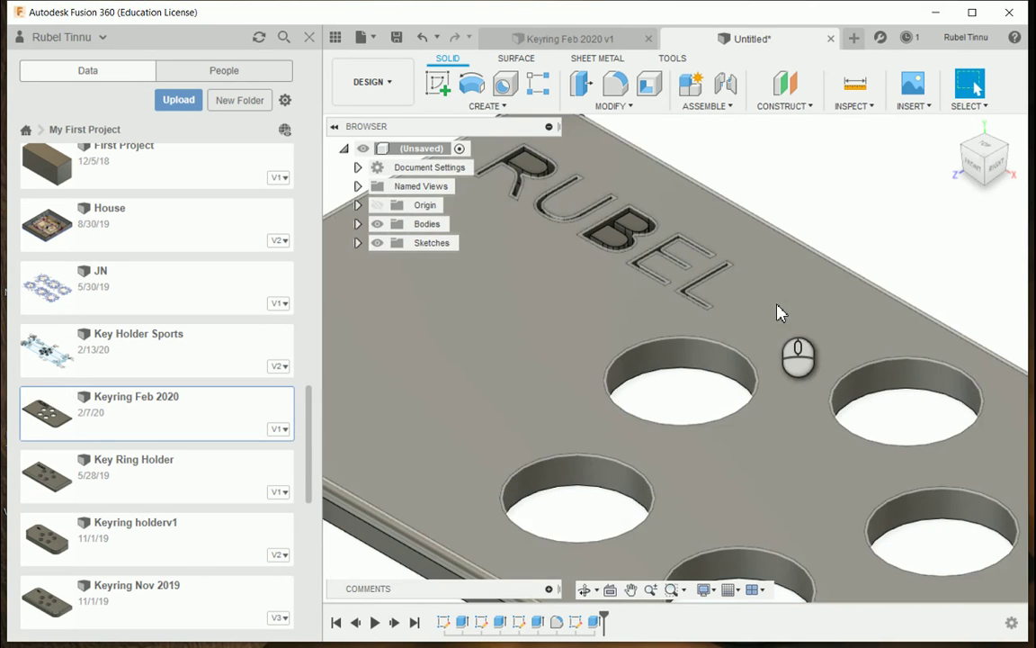
{"action": "scroll", "coordinate": [745, 200], "scroll_direction": "down", "scroll_amount": 3}
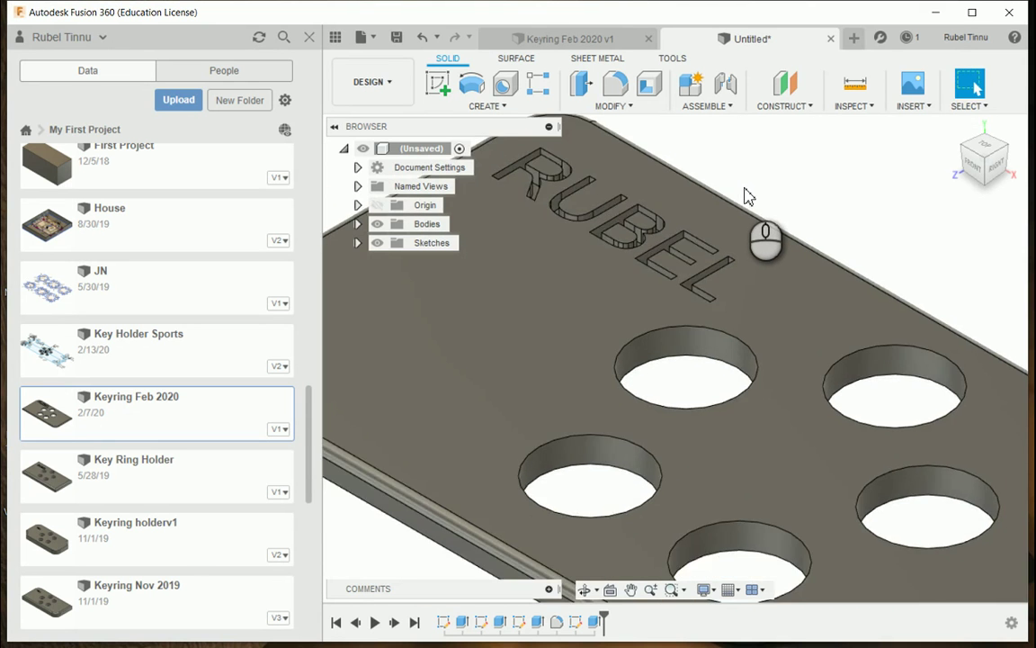
{"action": "scroll", "coordinate": [745, 196], "scroll_direction": "down", "scroll_amount": 3}
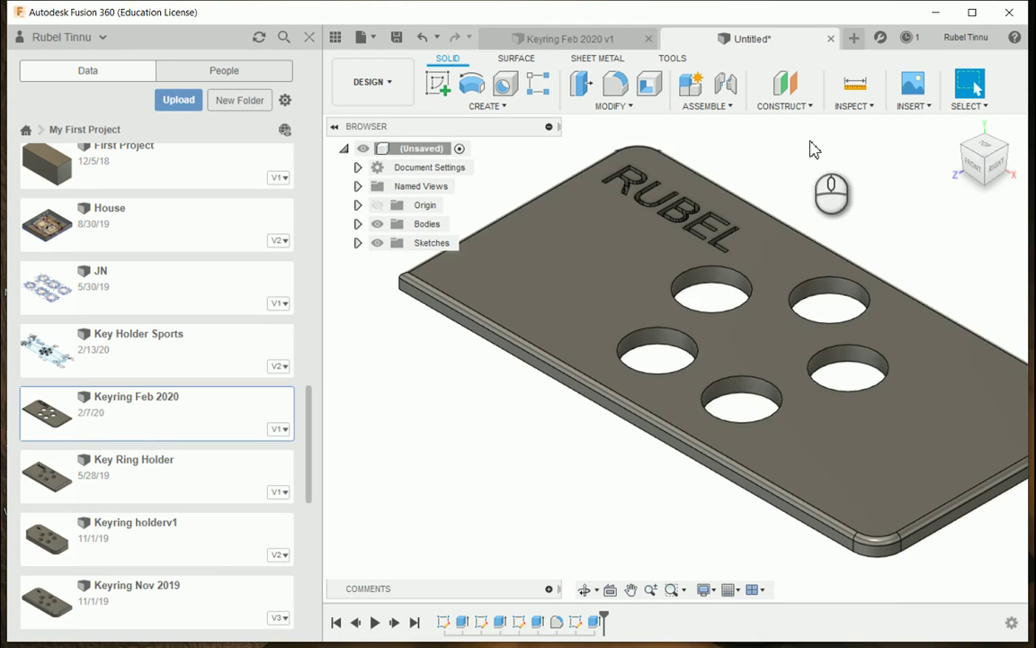
Step: Fillet the top edges of all five round holes with a constant radius
{"action": "left_click", "coordinate": [648, 110]}
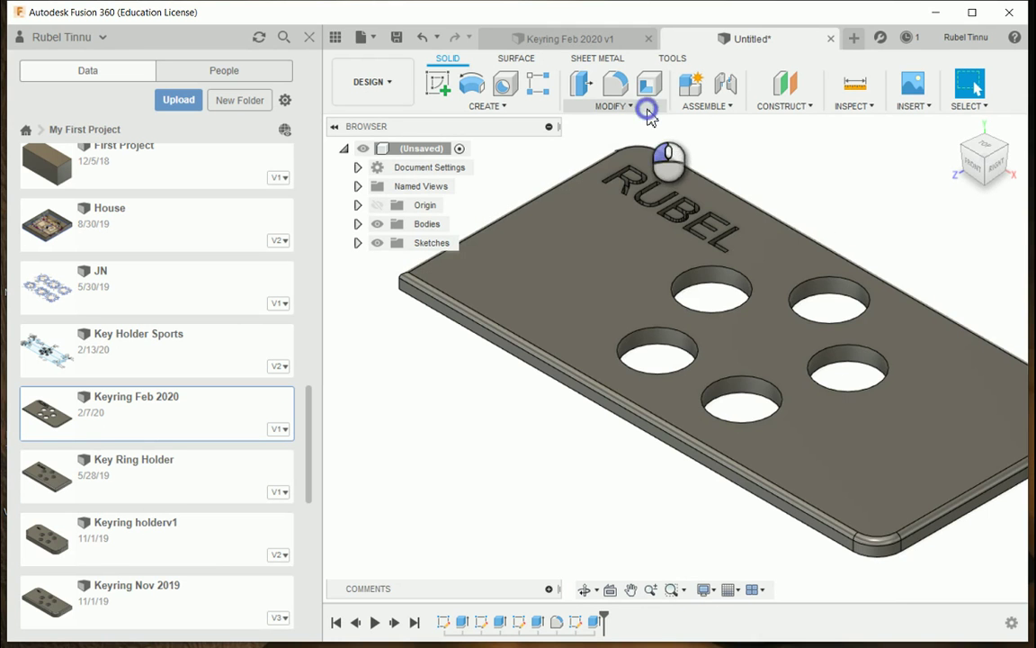
{"action": "left_click", "coordinate": [608, 144]}
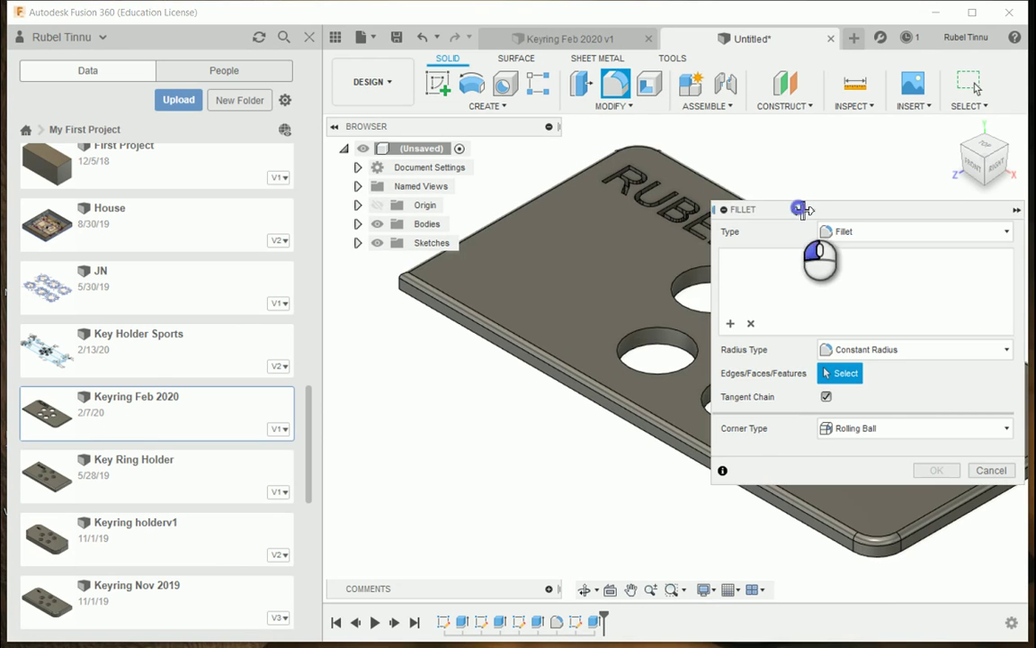
{"action": "left_click_drag", "start_coordinate": [803, 209], "coordinate": [334, 315]}
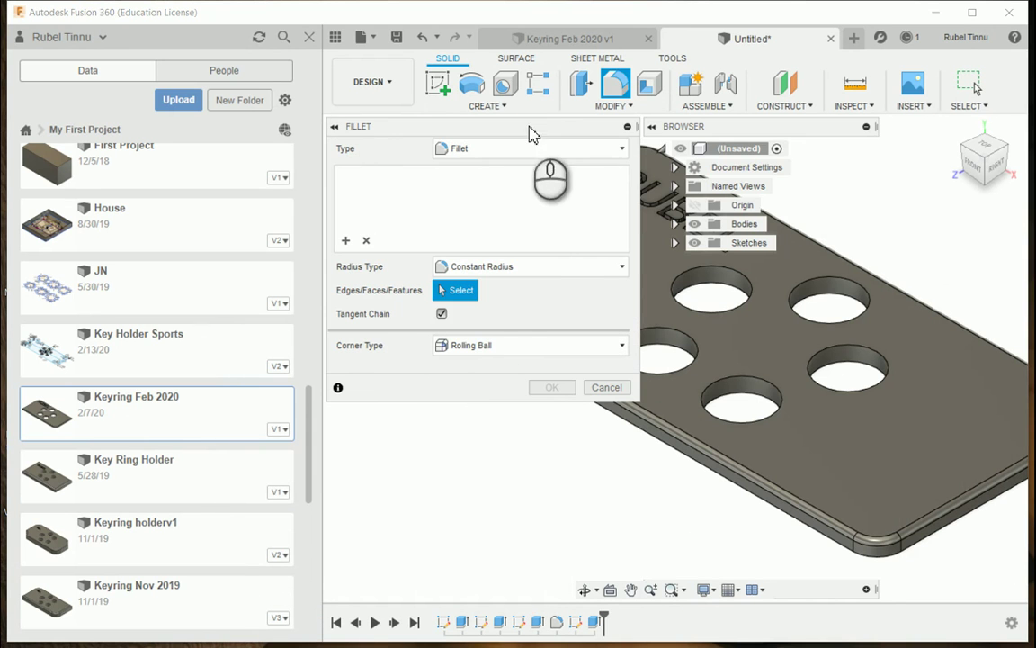
{"action": "left_click_drag", "start_coordinate": [531, 133], "coordinate": [496, 303]}
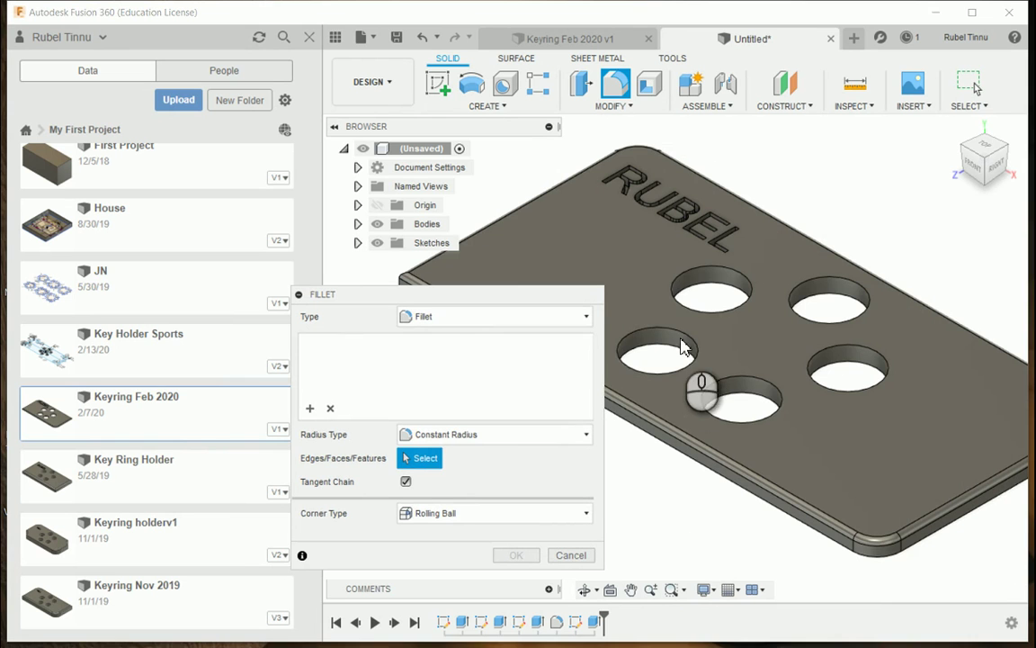
{"action": "left_click", "coordinate": [679, 338]}
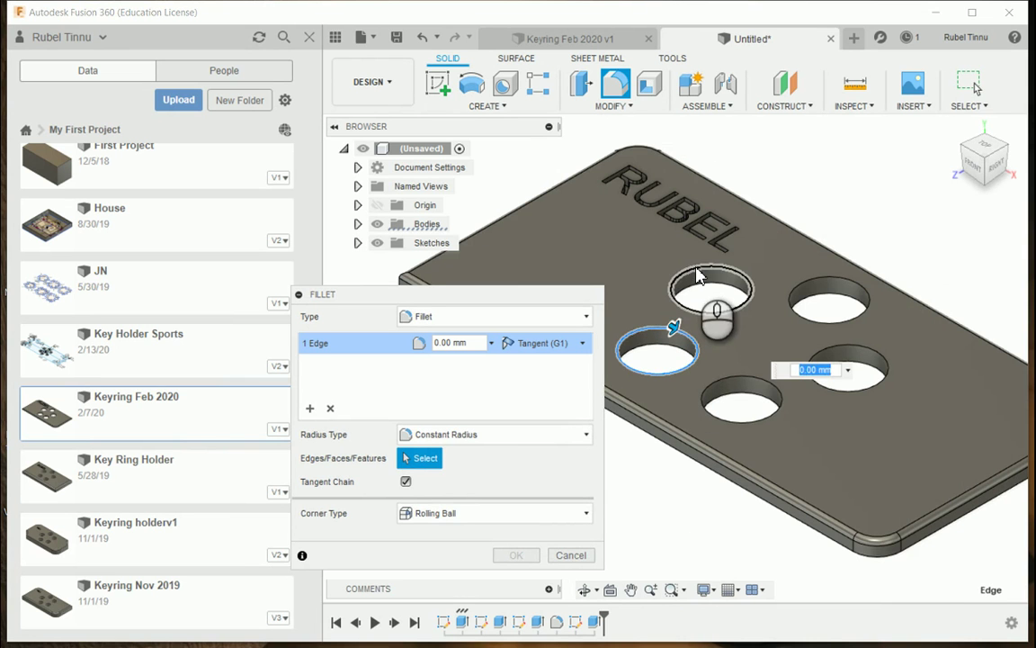
{"action": "left_click", "coordinate": [699, 276]}
{"action": "left_click", "coordinate": [818, 275]}
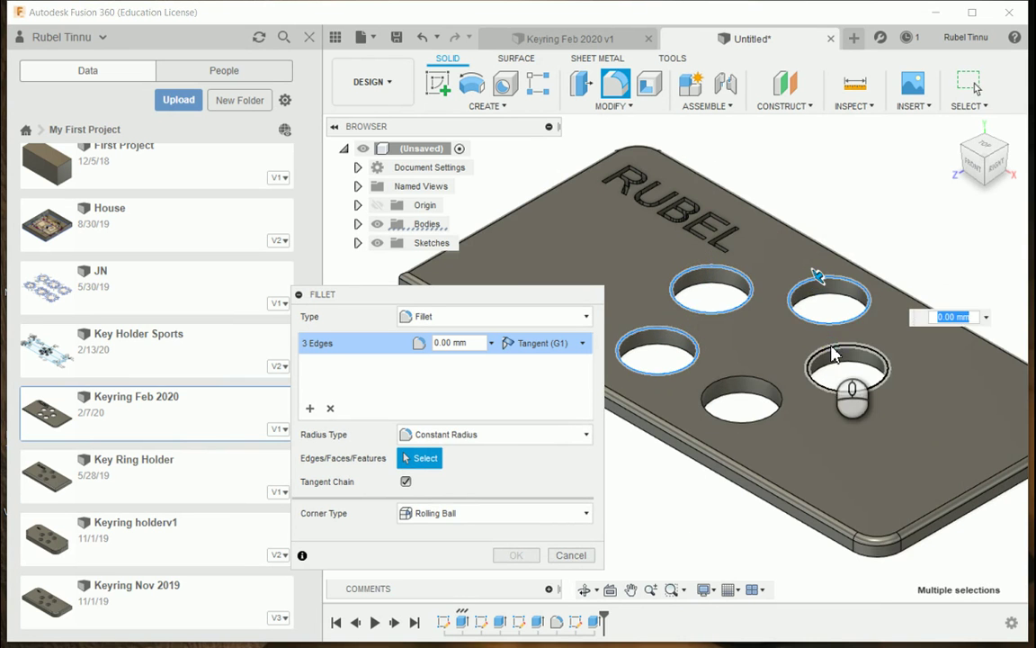
{"action": "left_click", "coordinate": [833, 355]}
{"action": "left_click", "coordinate": [753, 381]}
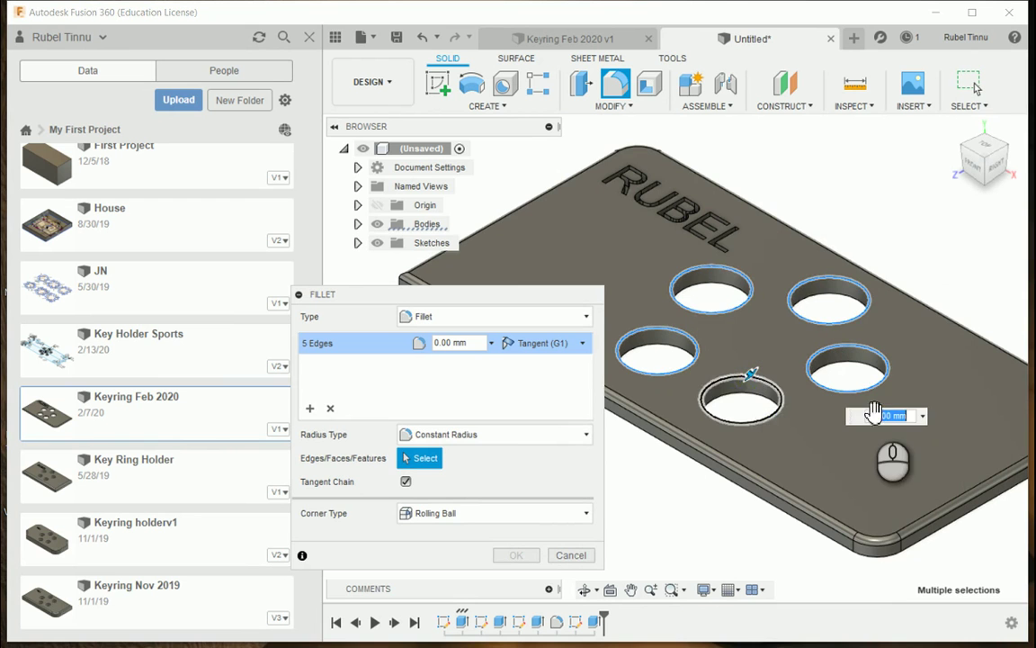
{"action": "key", "text": "Return"}
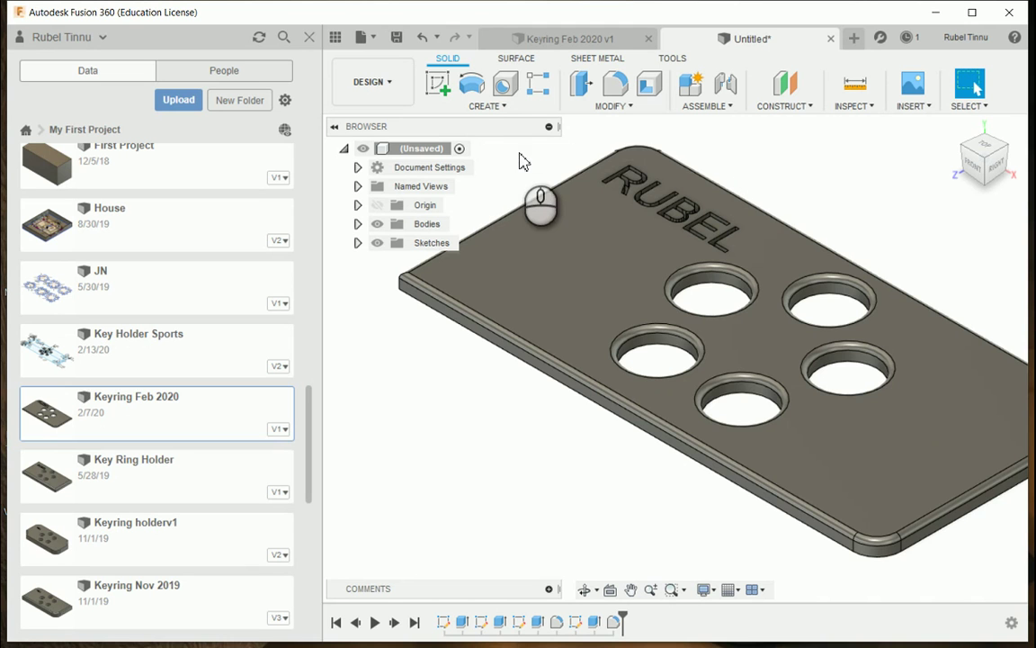
{"action": "left_click", "coordinate": [459, 149]}
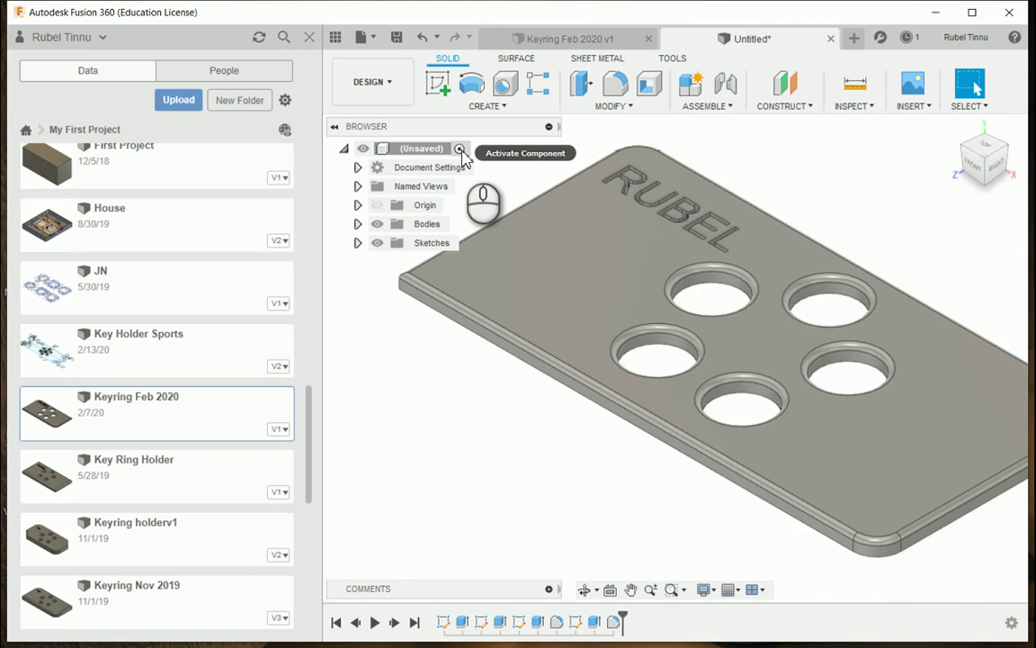
{"action": "right_click", "coordinate": [460, 151]}
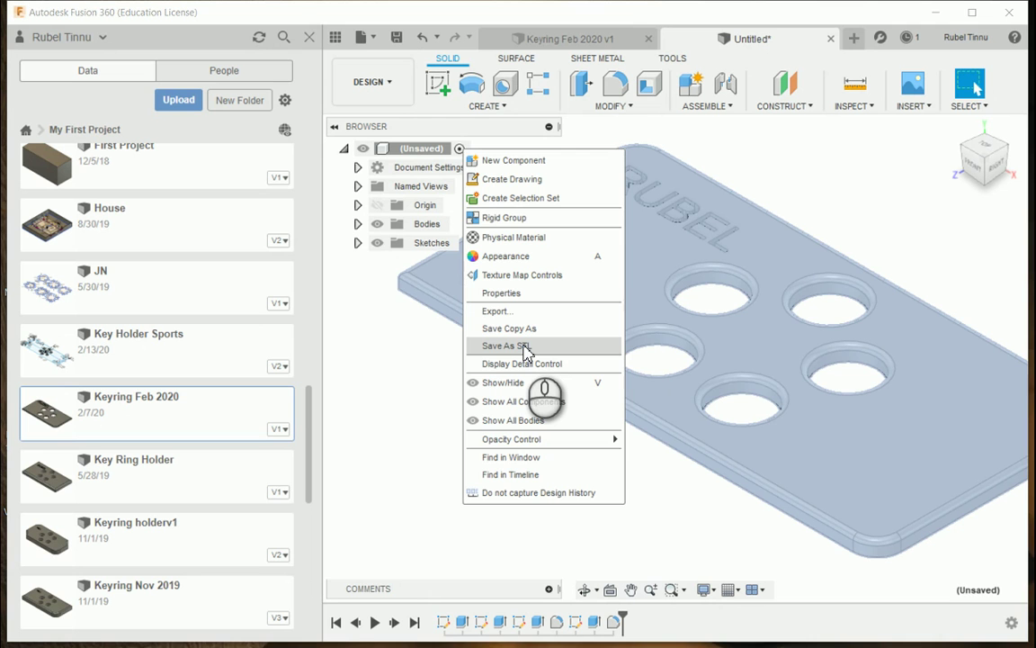
{"action": "left_click", "coordinate": [527, 347]}
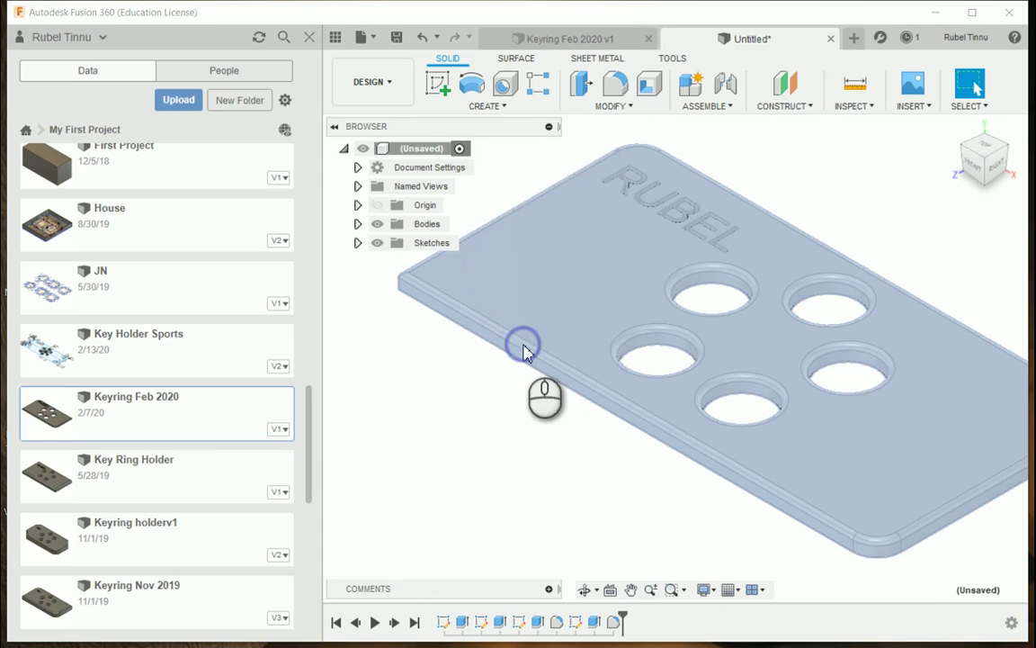
{"action": "left_click", "coordinate": [796, 351]}
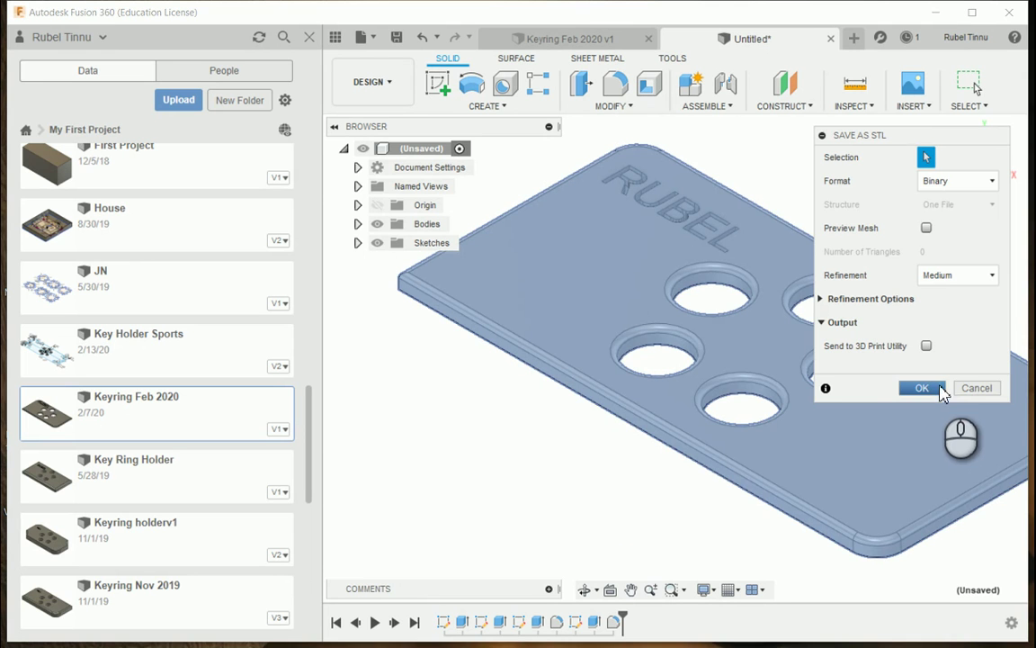
{"action": "left_click", "coordinate": [924, 388]}
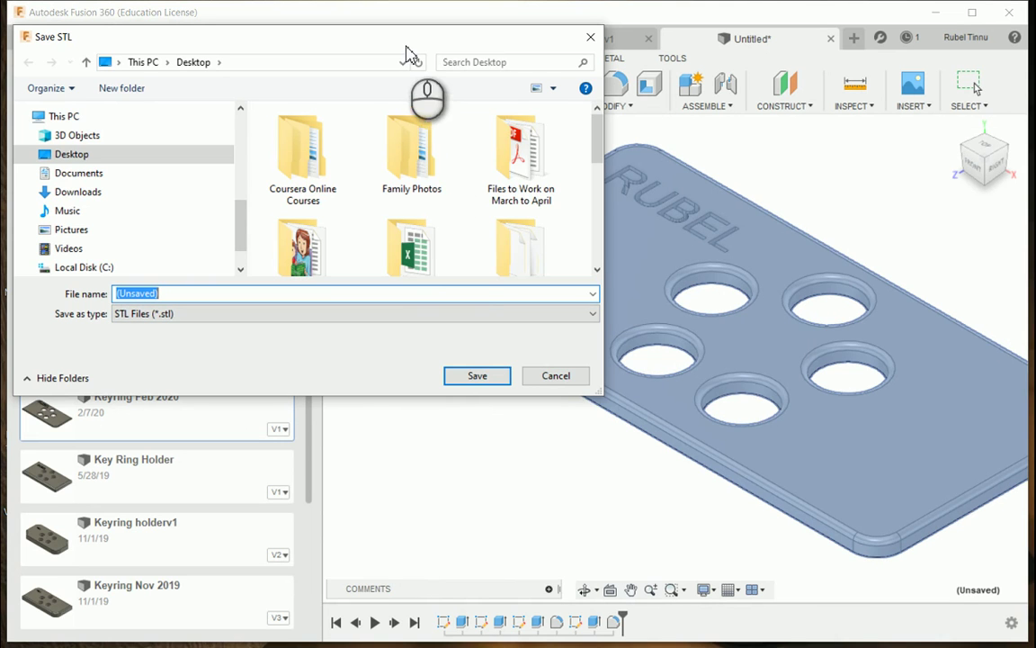
{"action": "left_click", "coordinate": [555, 377]}
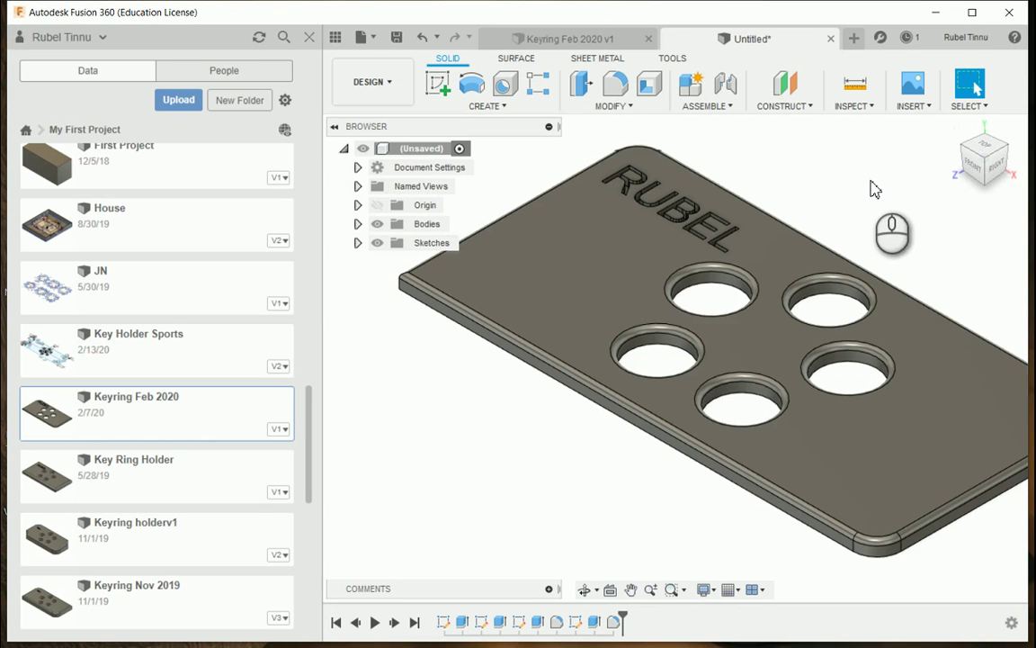
{"action": "left_click", "coordinate": [375, 38]}
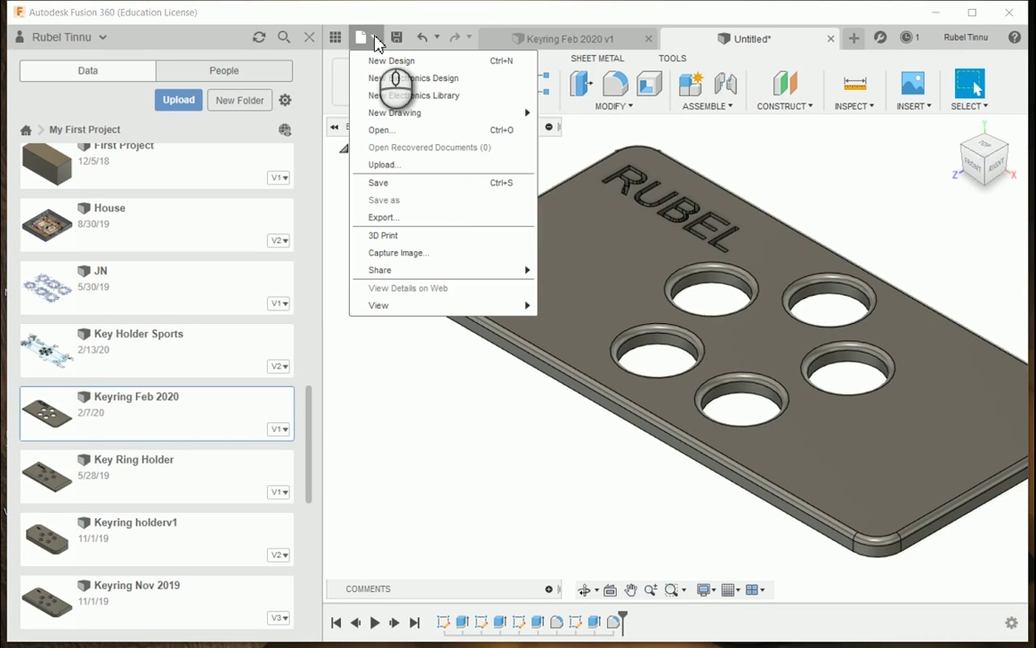
{"action": "left_click", "coordinate": [426, 183]}
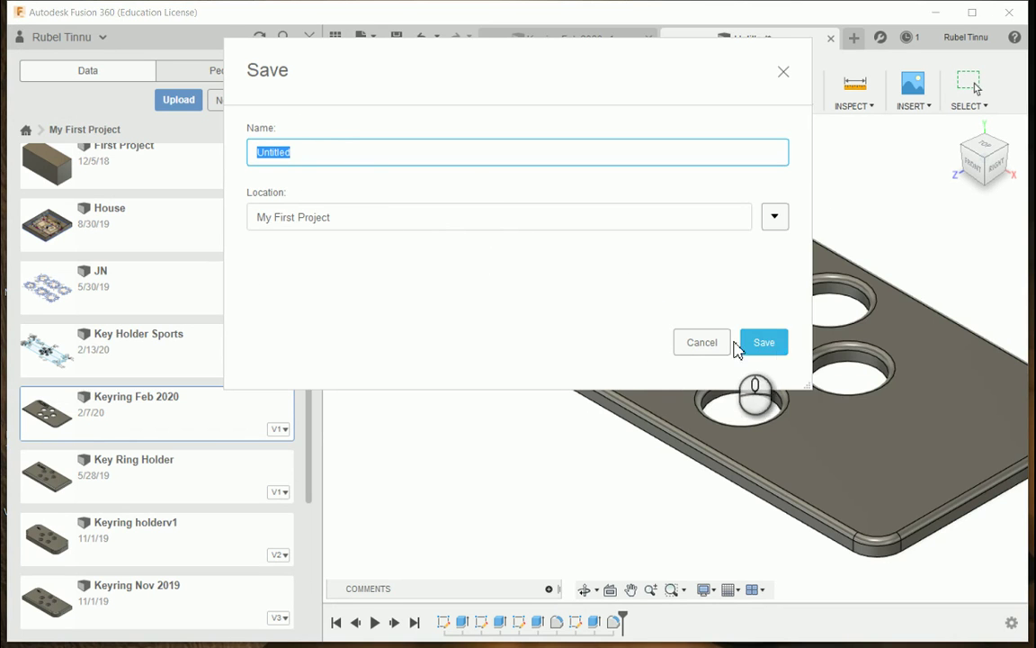
{"action": "left_click", "coordinate": [703, 343]}
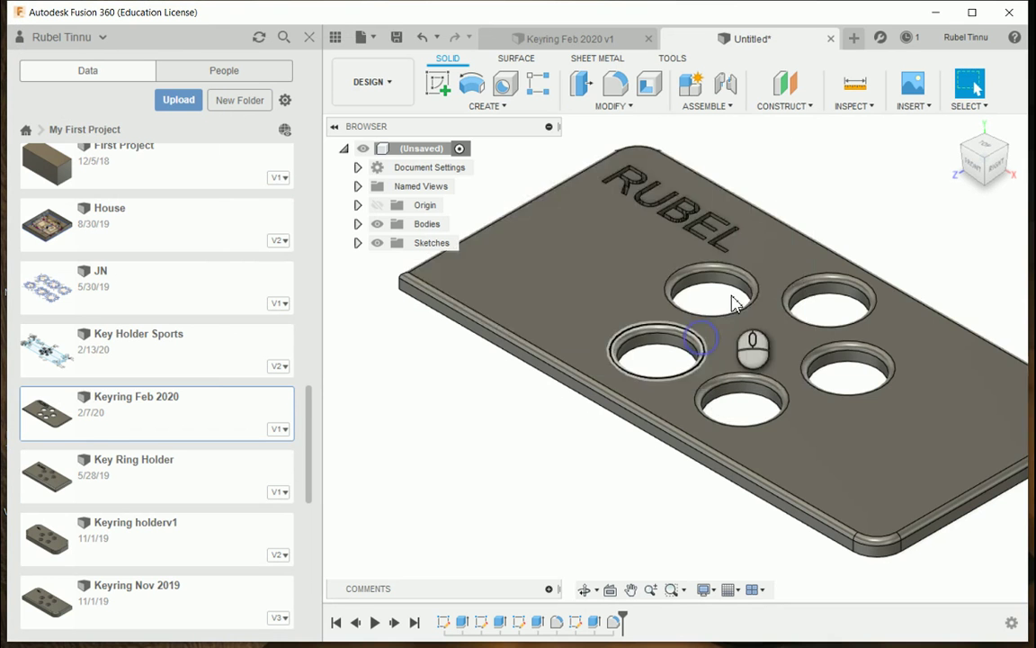